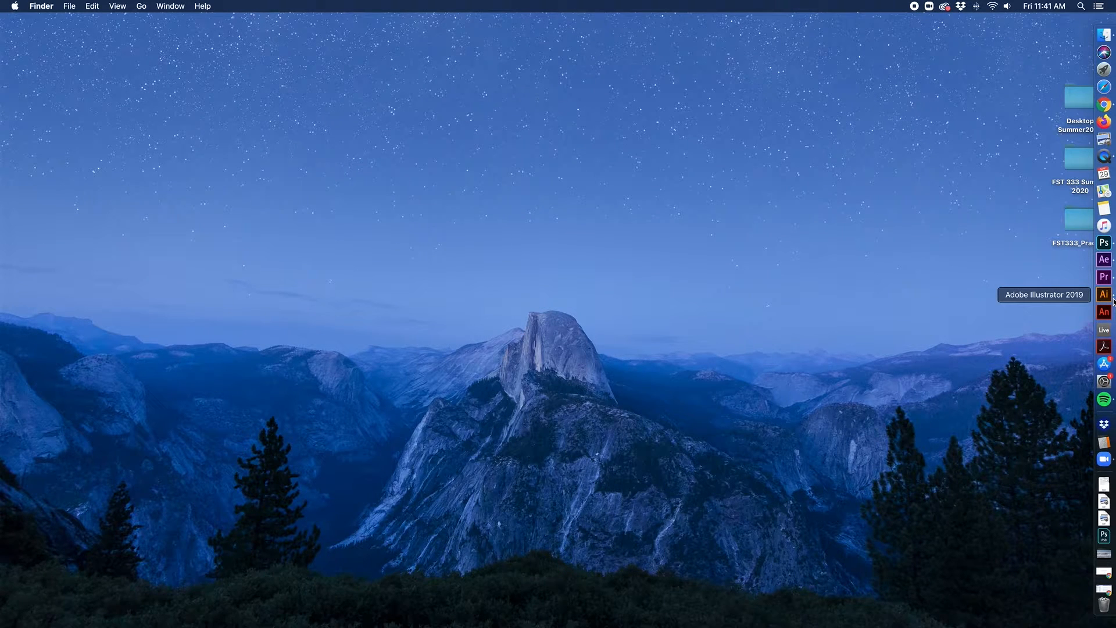
Step: Launch Illustrator and create a new 1000 × 1000 px Print document named 'gears'
click(1108, 298)
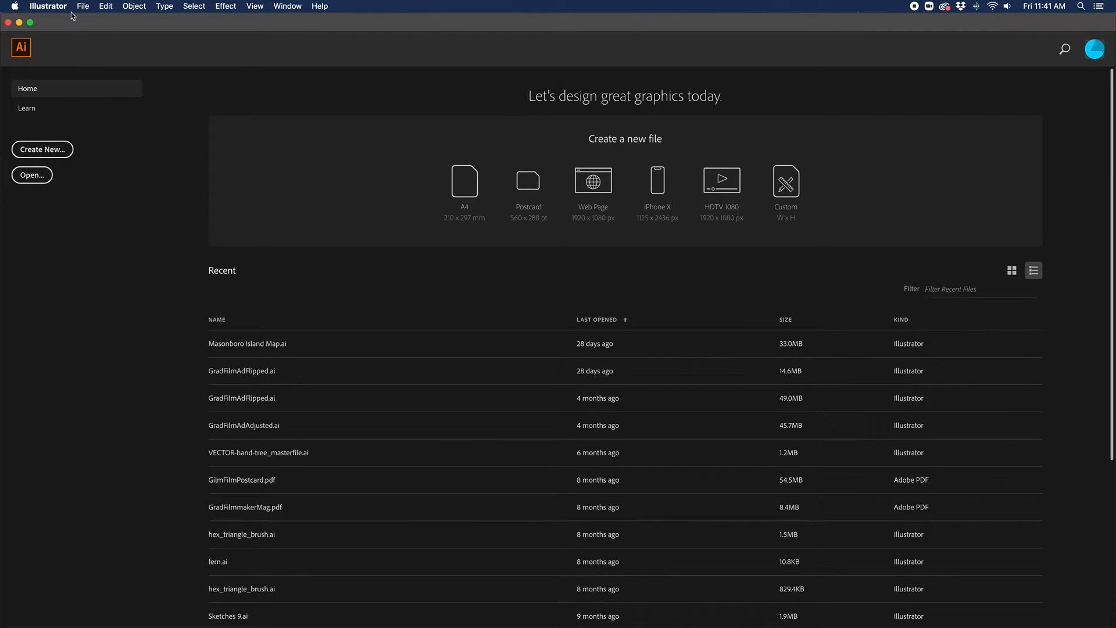
click(41, 152)
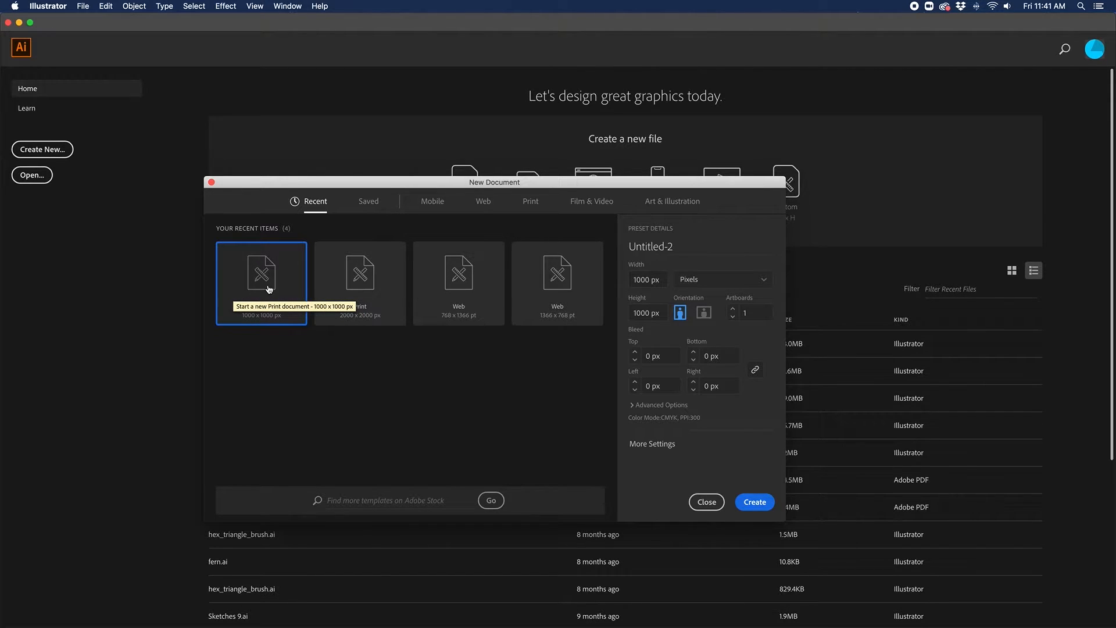
drag(679, 247, 618, 245)
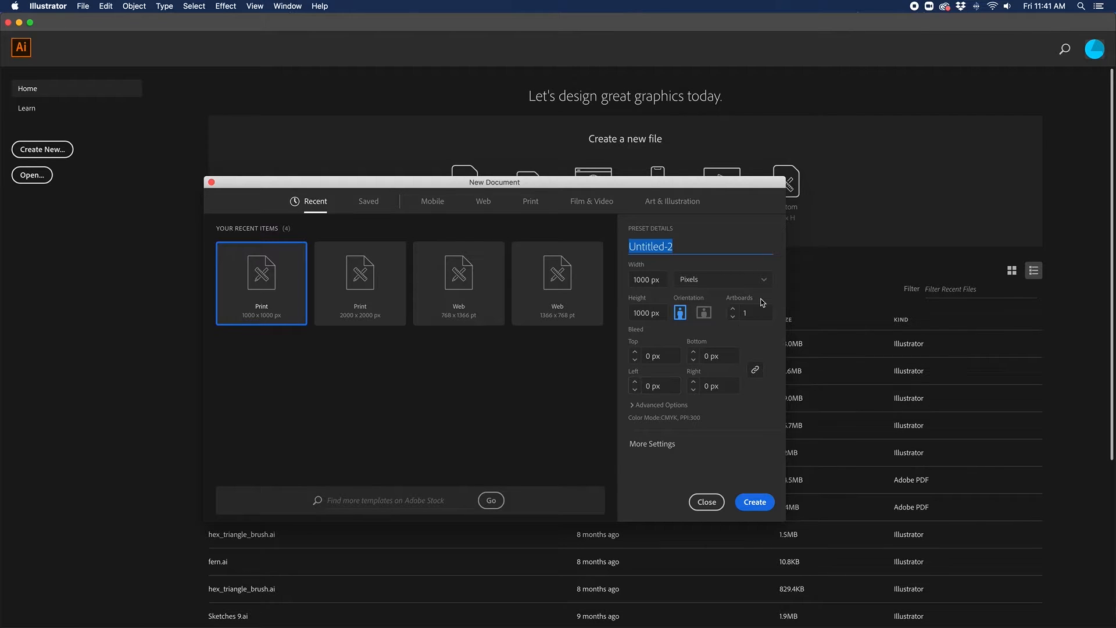
text(gears)
click(756, 504)
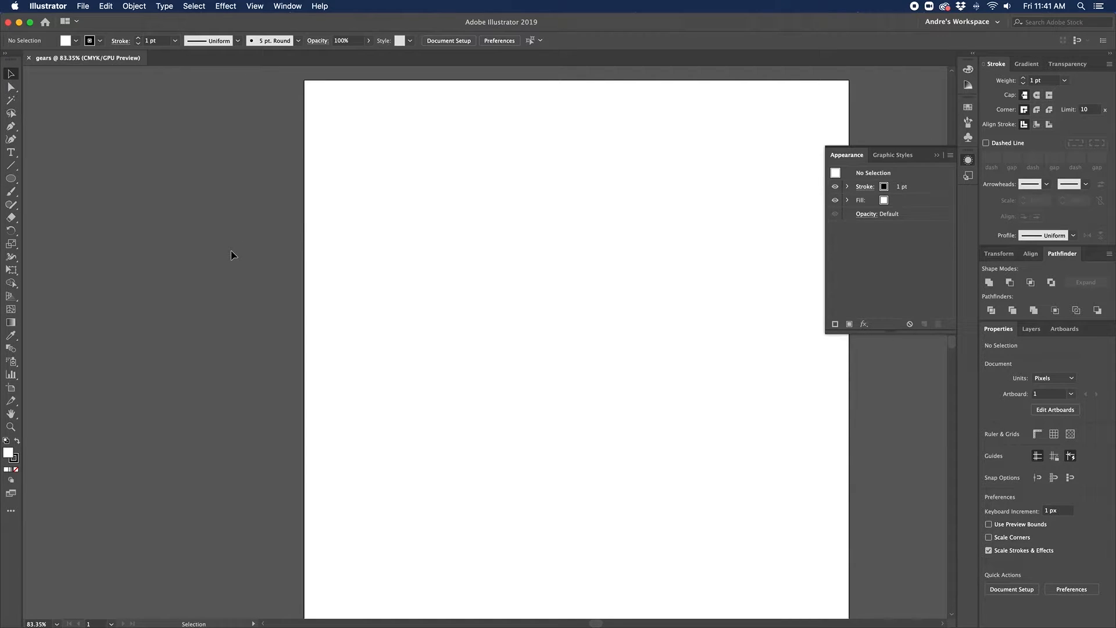
Step: Fit the artboard in view and add two extra artboards, one left of the first and one above it
key(super+minus)
key(super+plus)
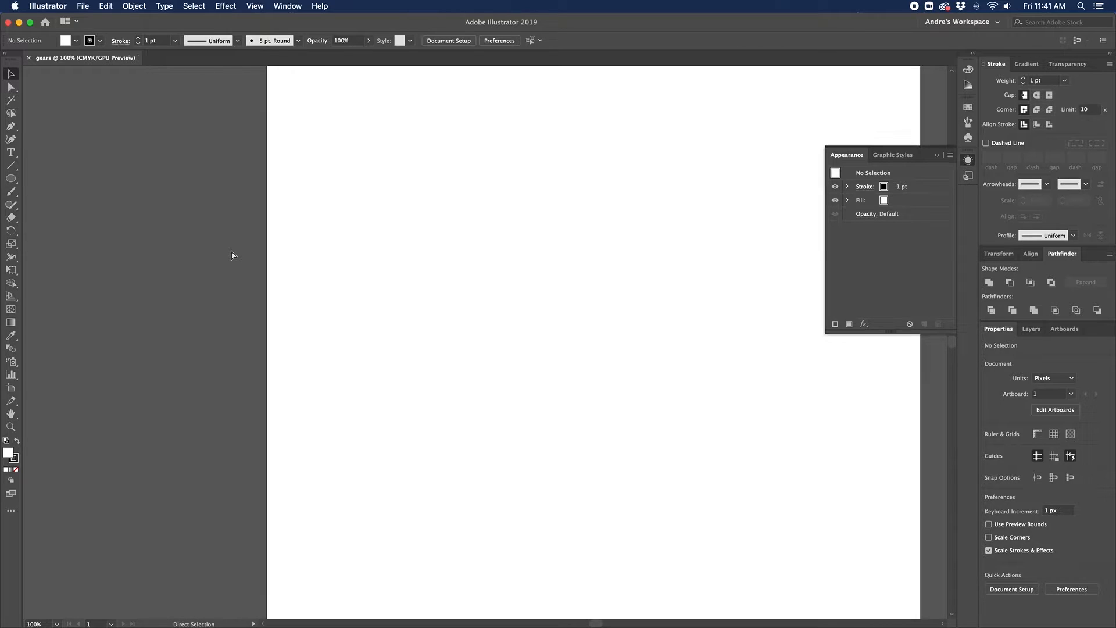
key(super+minus)
key(super+minus)
key(super+plus)
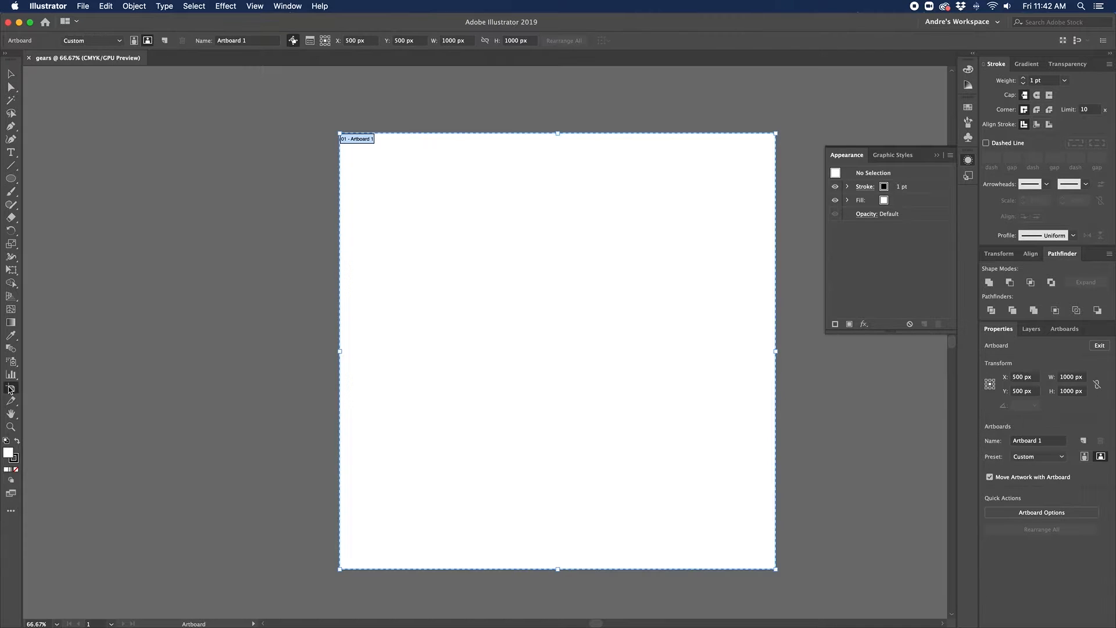
click(11, 389)
drag(82, 273, 292, 489)
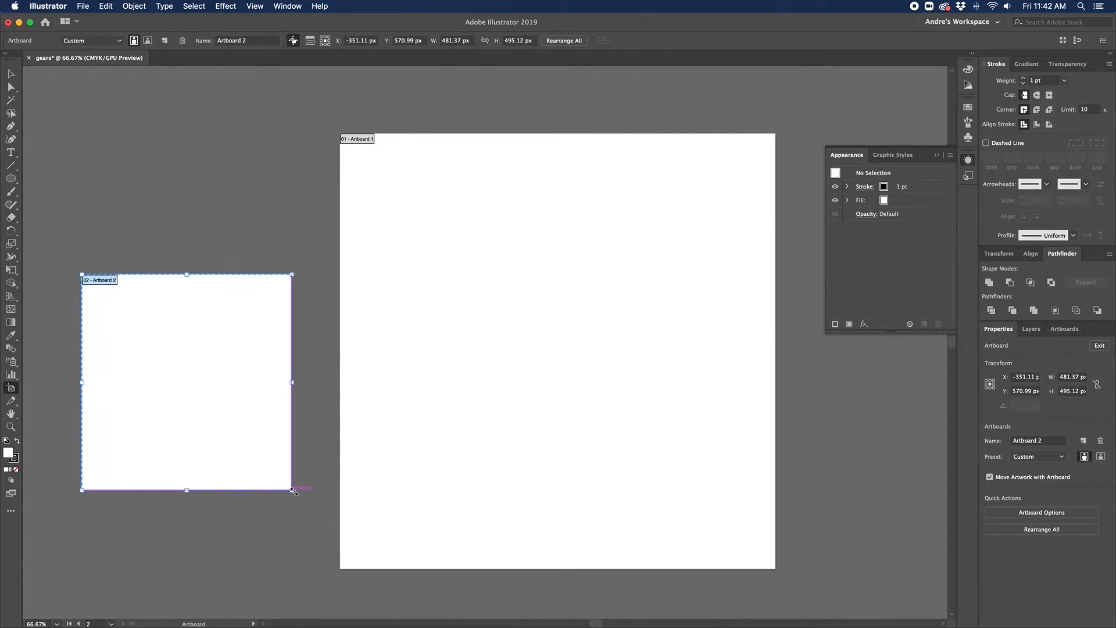
drag(131, 141, 216, 248)
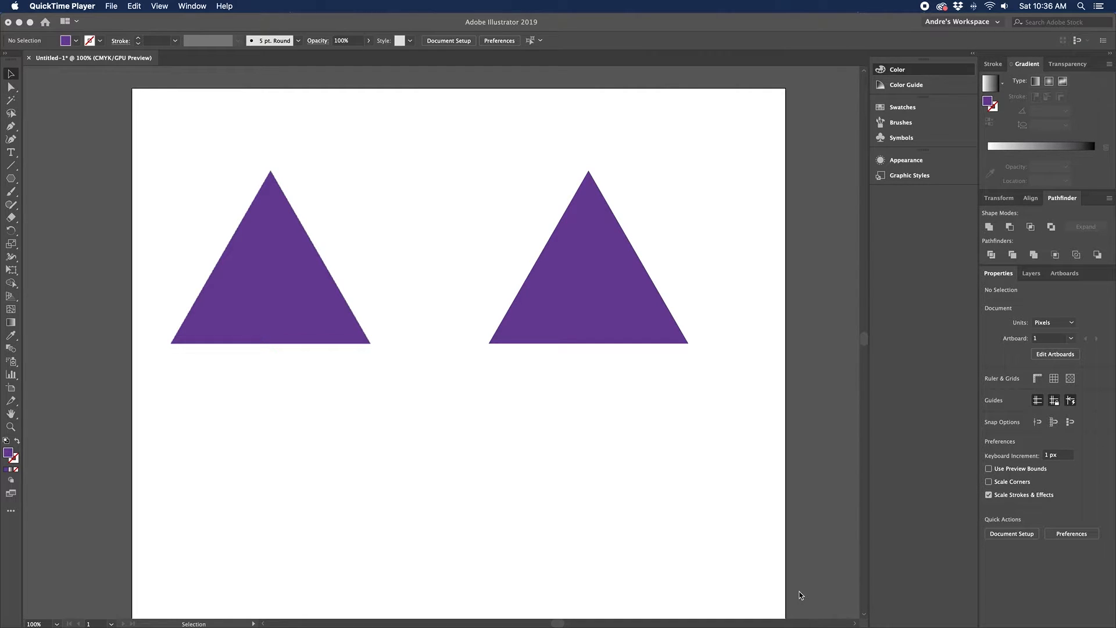
Step: Deselect everything and zoom in to 400% on the purple triangles
click(355, 505)
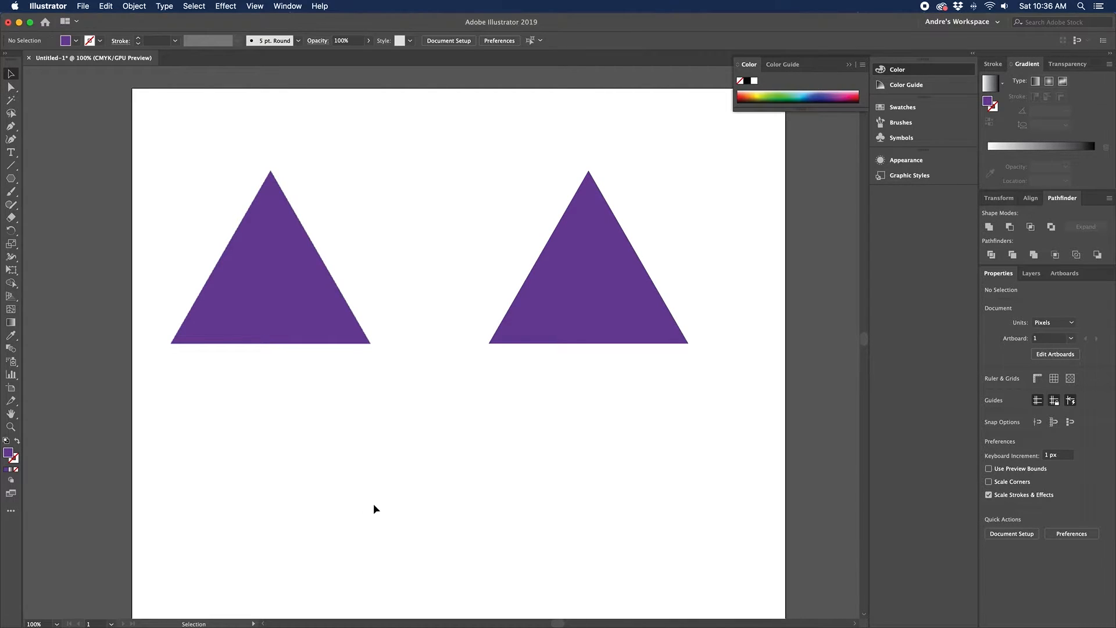
drag(369, 496, 406, 508)
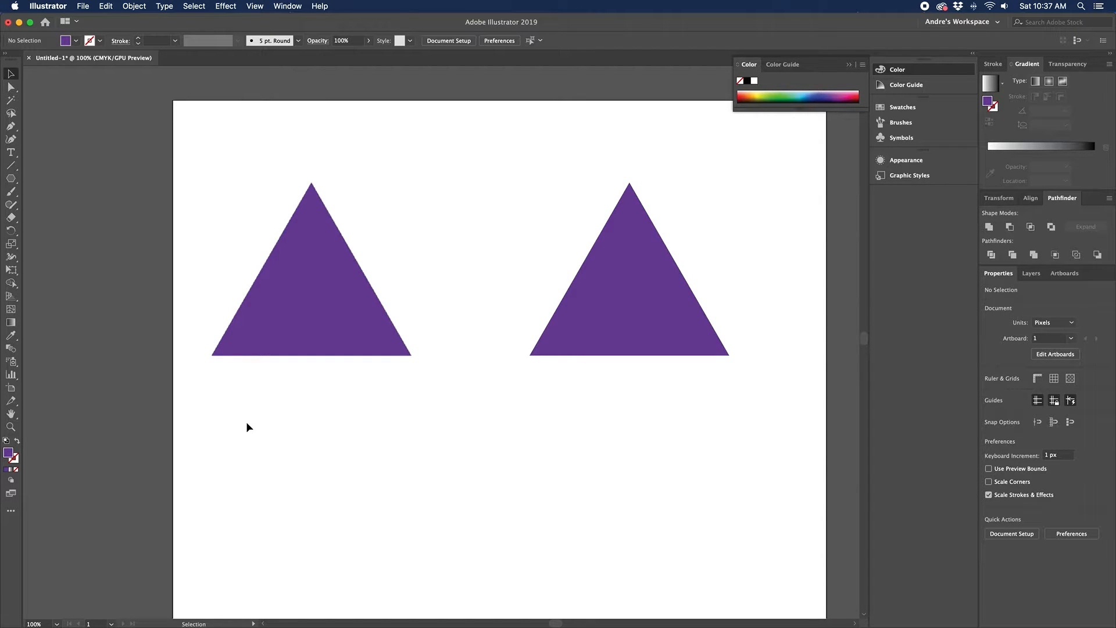
drag(247, 427, 561, 466)
key(a)
key(super+equal)
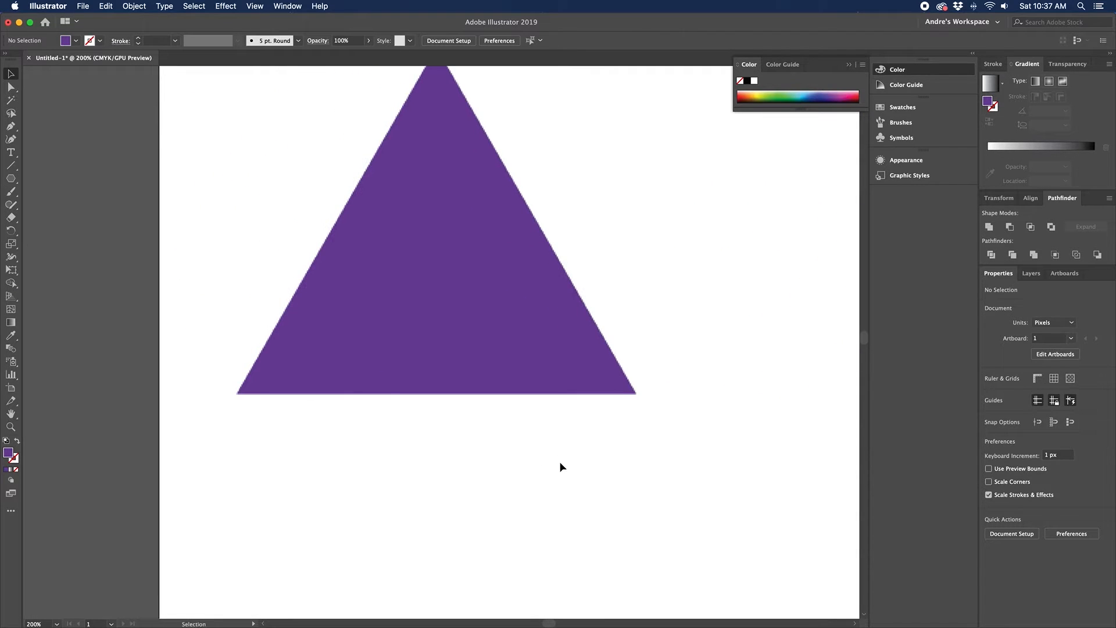
key(super+equal)
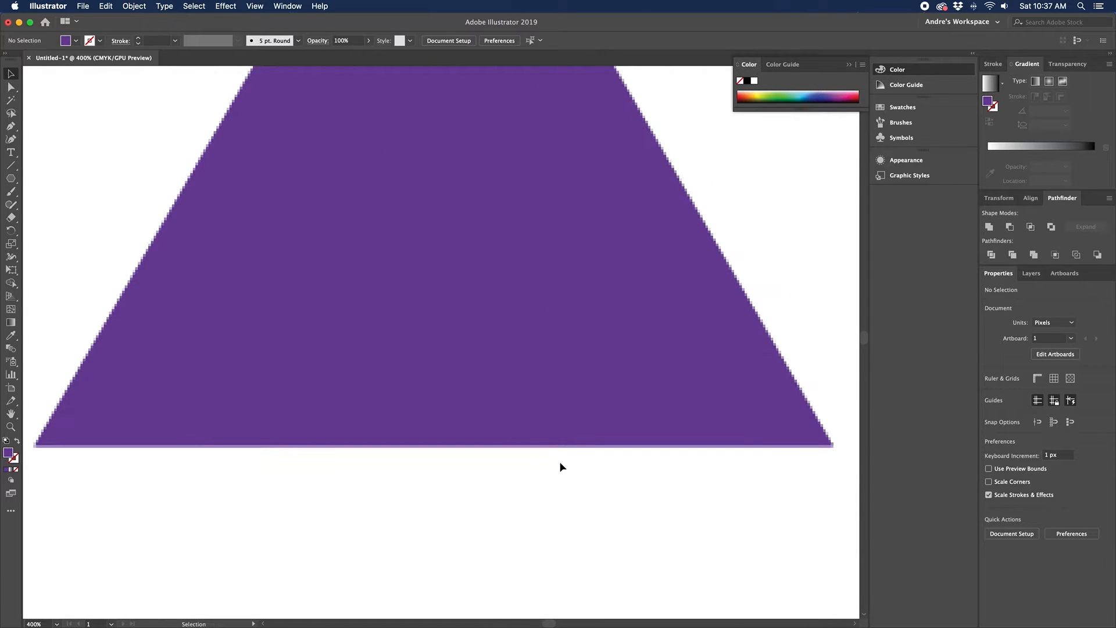
Step: Inspect the triangle edges up to 1600% zoom, then zoom back out to the whole triangles
drag(760, 451, 632, 524)
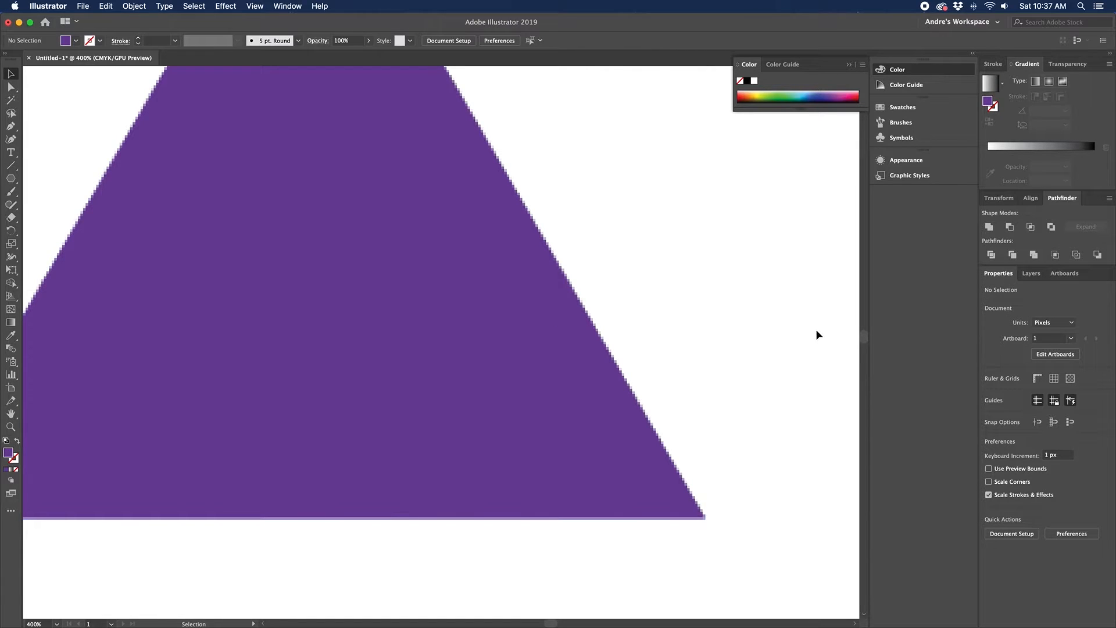
key(space)
drag(815, 331, 193, 365)
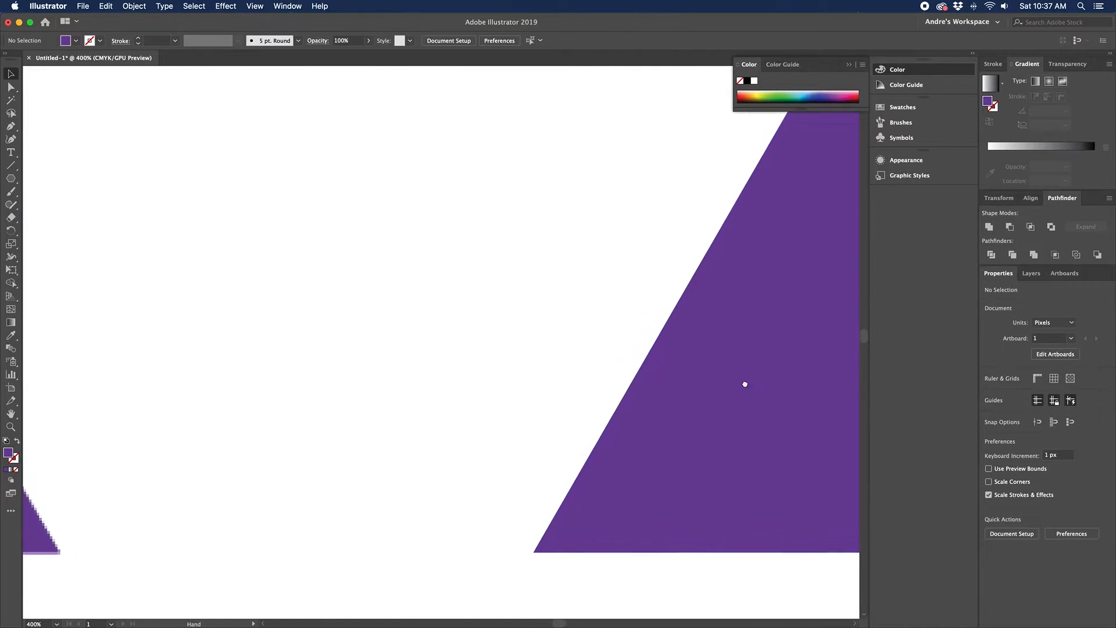
drag(742, 384, 638, 384)
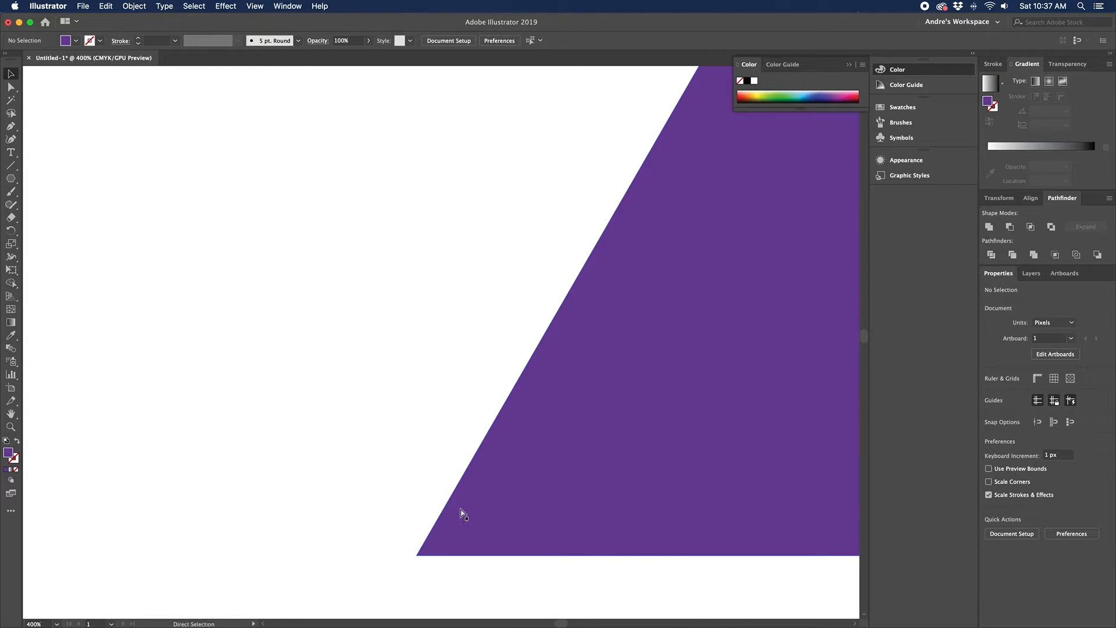
key(super+equal)
key(super+equal)
key(super+equal)
key(super+equal)
key(space)
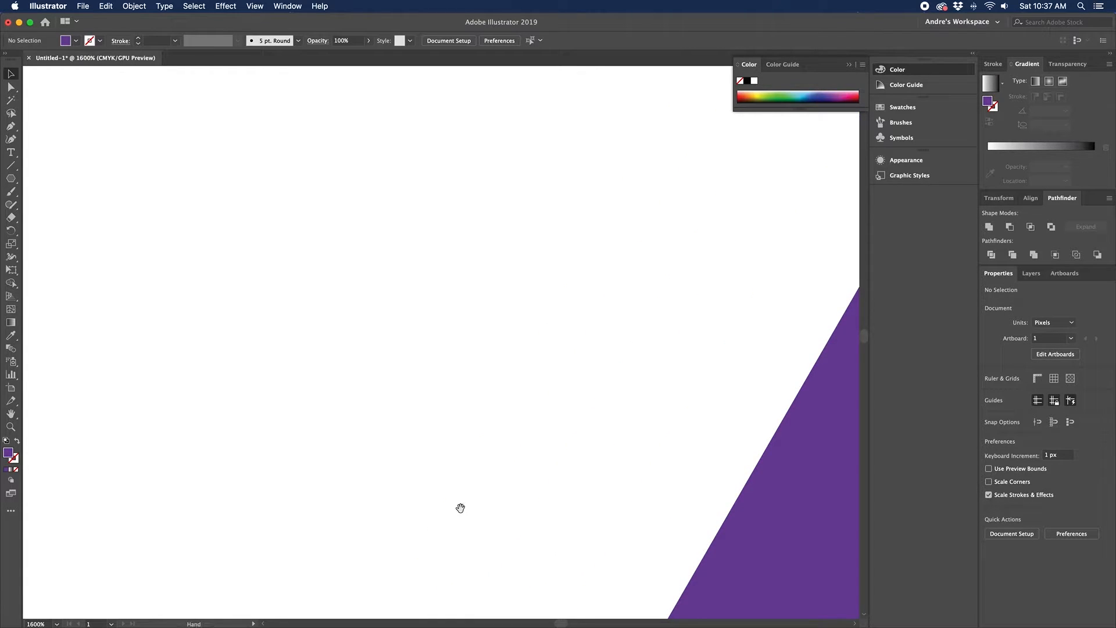
drag(765, 609, 456, 501)
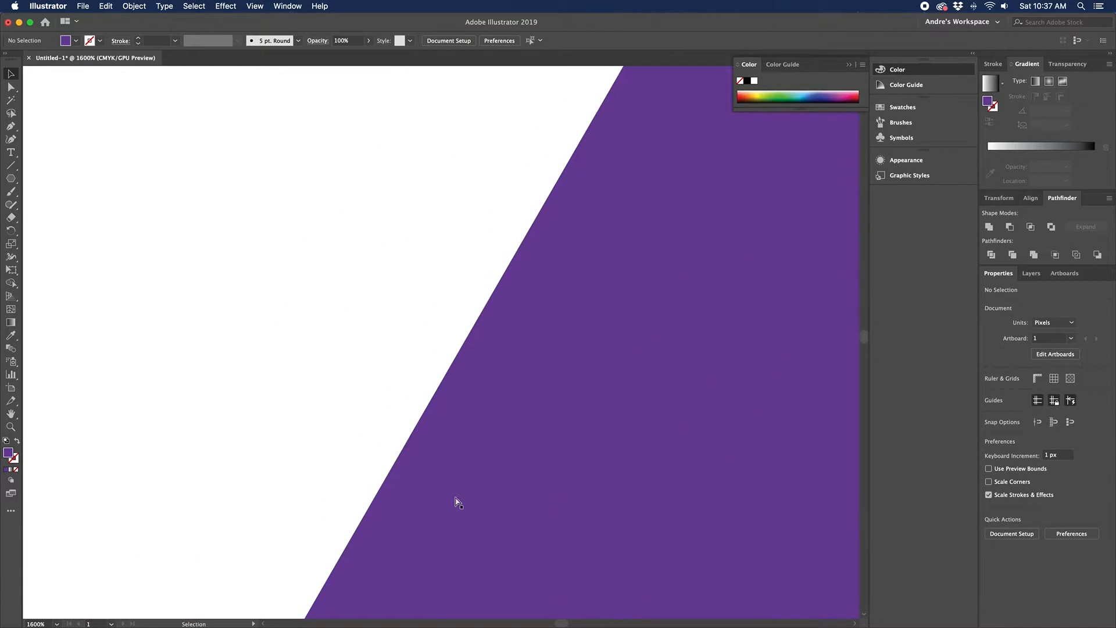
key(super+equal)
key(super+equal)
key(super+equal)
key(super+equal)
key(super+minus)
key(super+minus)
key(super+minus)
key(super+minus)
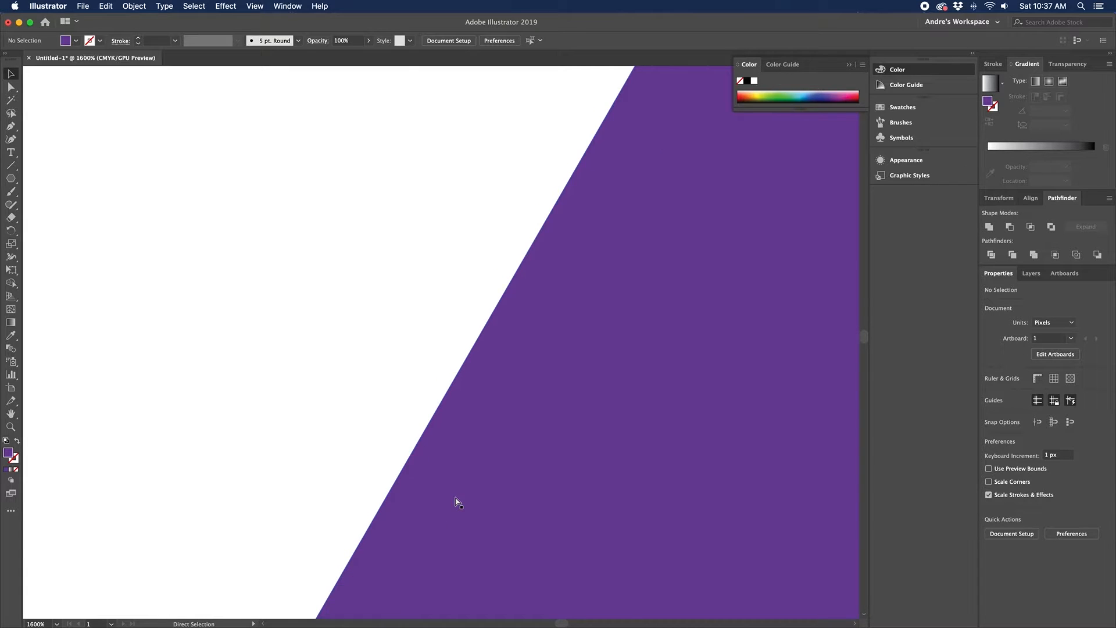
key(super+minus)
key(super+minus)
key(super+minus)
key(super+minus)
key(super+minus)
key(super+minus)
key(space)
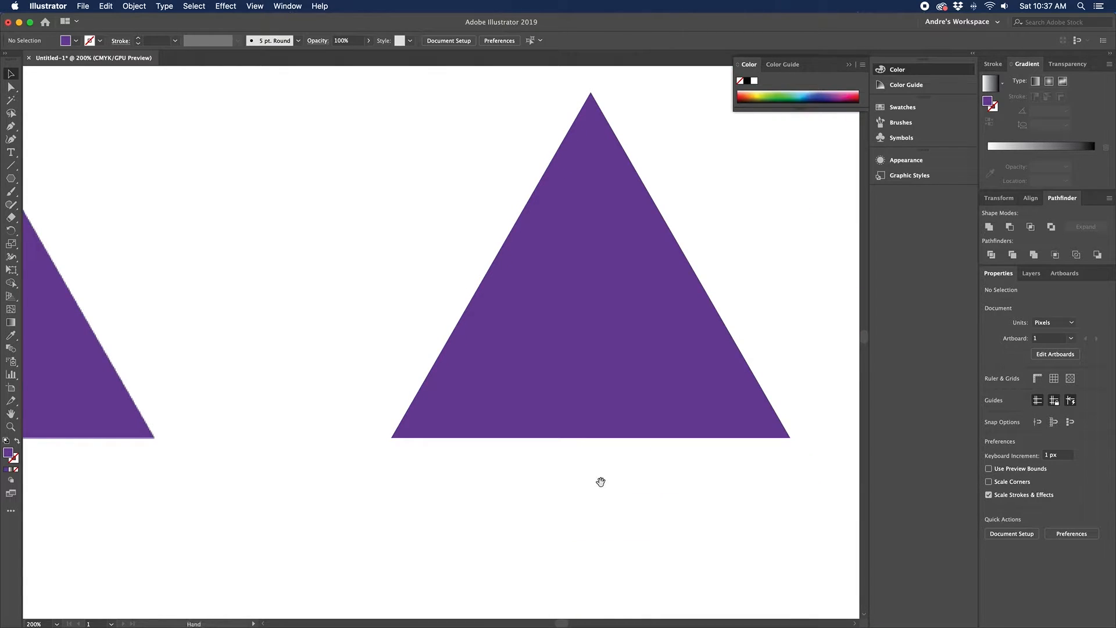
drag(600, 481, 486, 547)
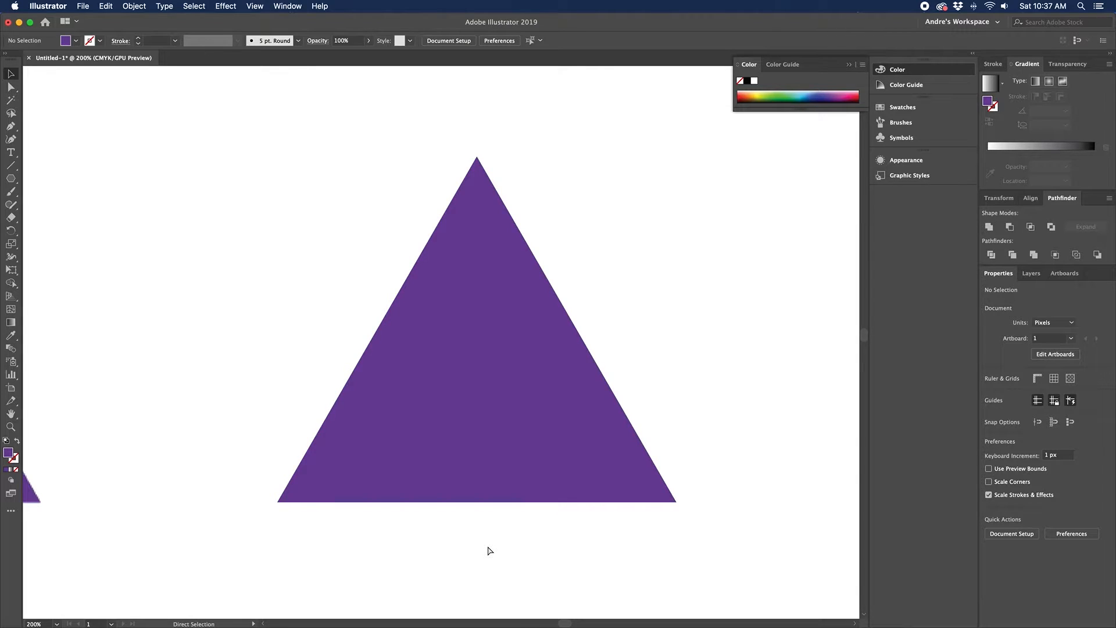
key(v)
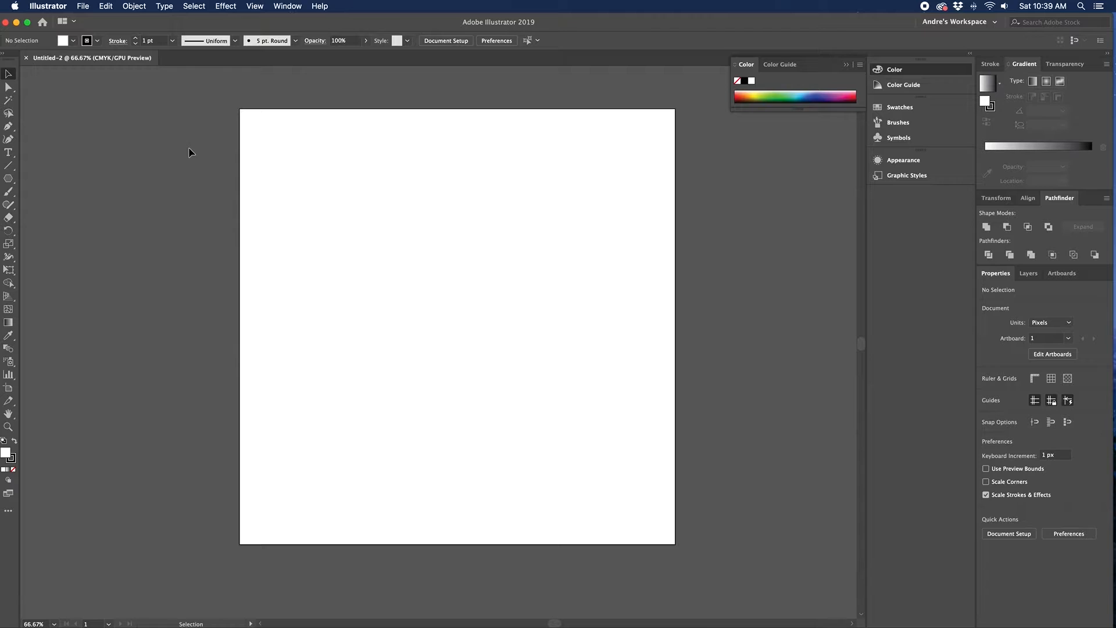
Step: Choose the Rectangle tool and set new shapes to have no stroke
click(8, 179)
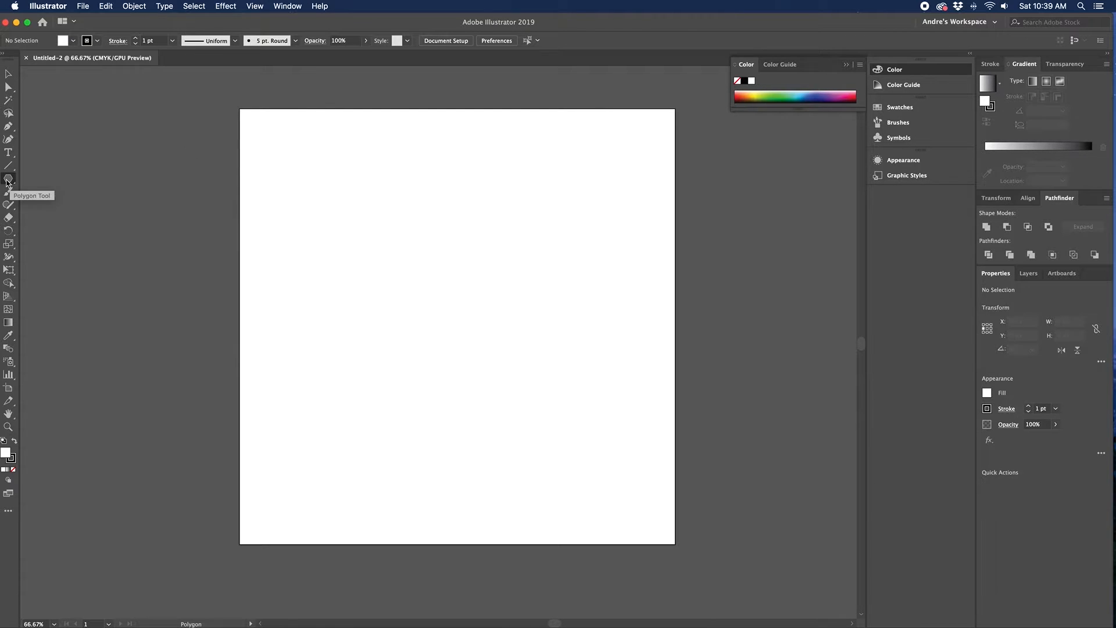
click(8, 182)
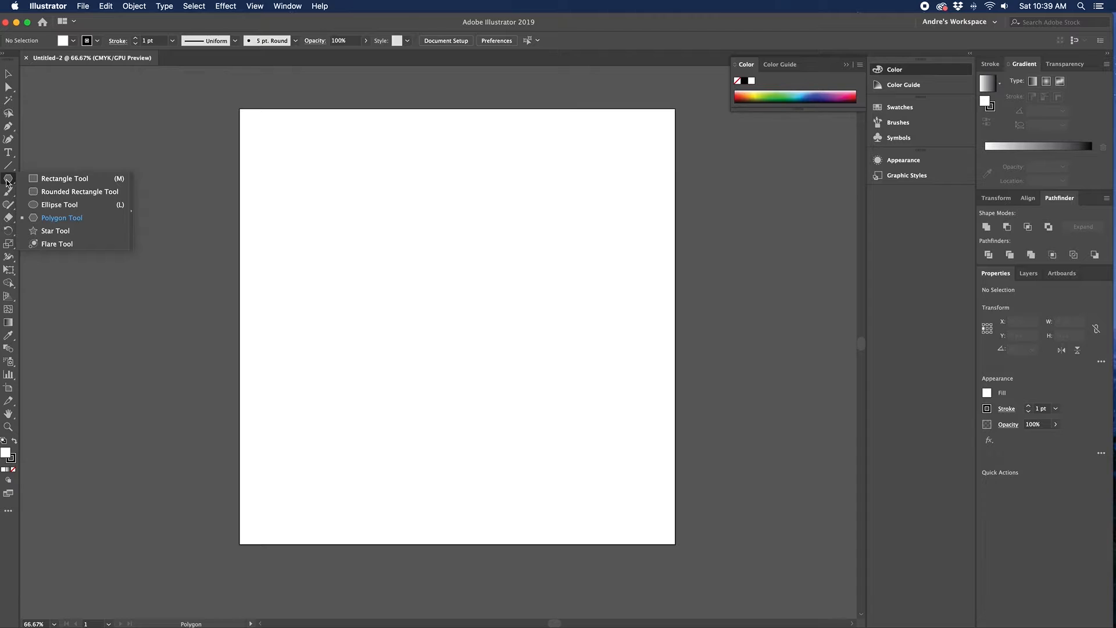
click(58, 184)
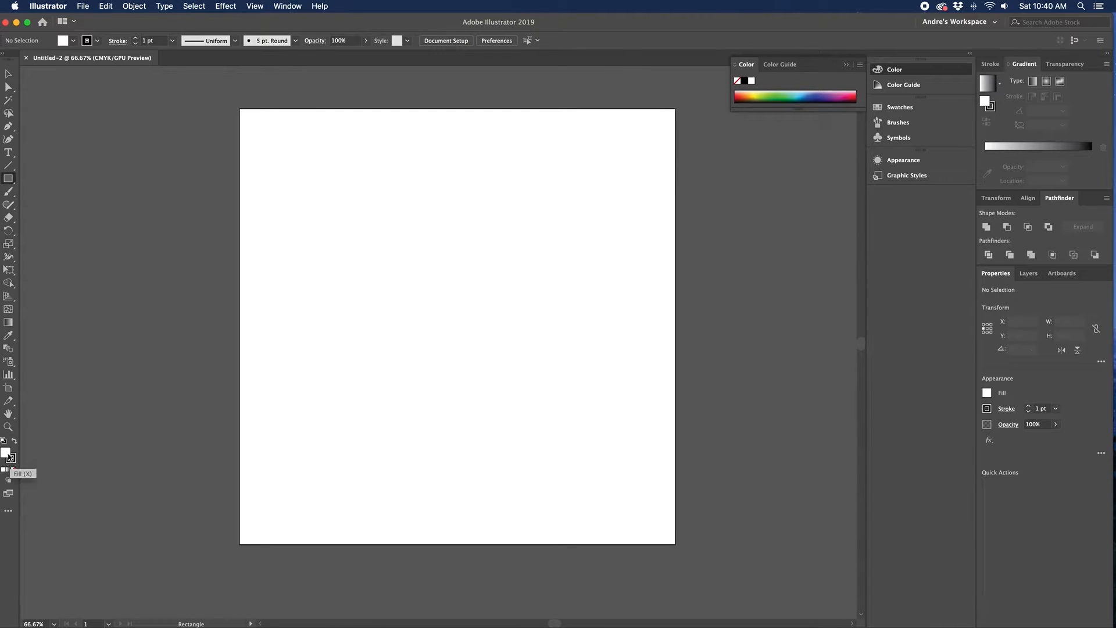
click(13, 469)
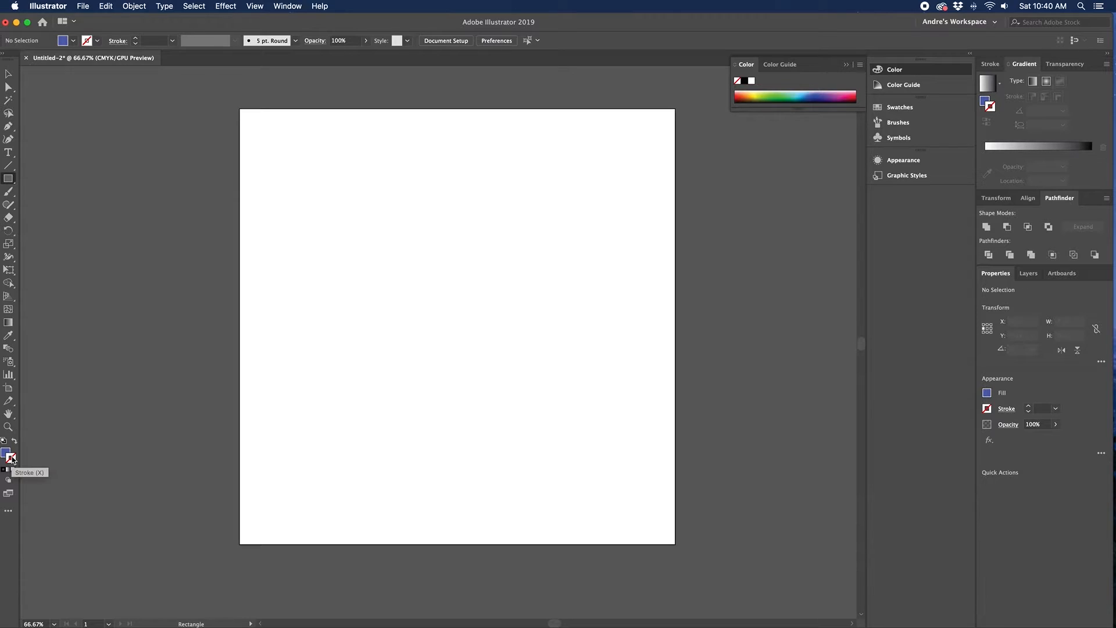
Step: Draw a blue square about 341 px wide, then undo it
drag(347, 216, 478, 347)
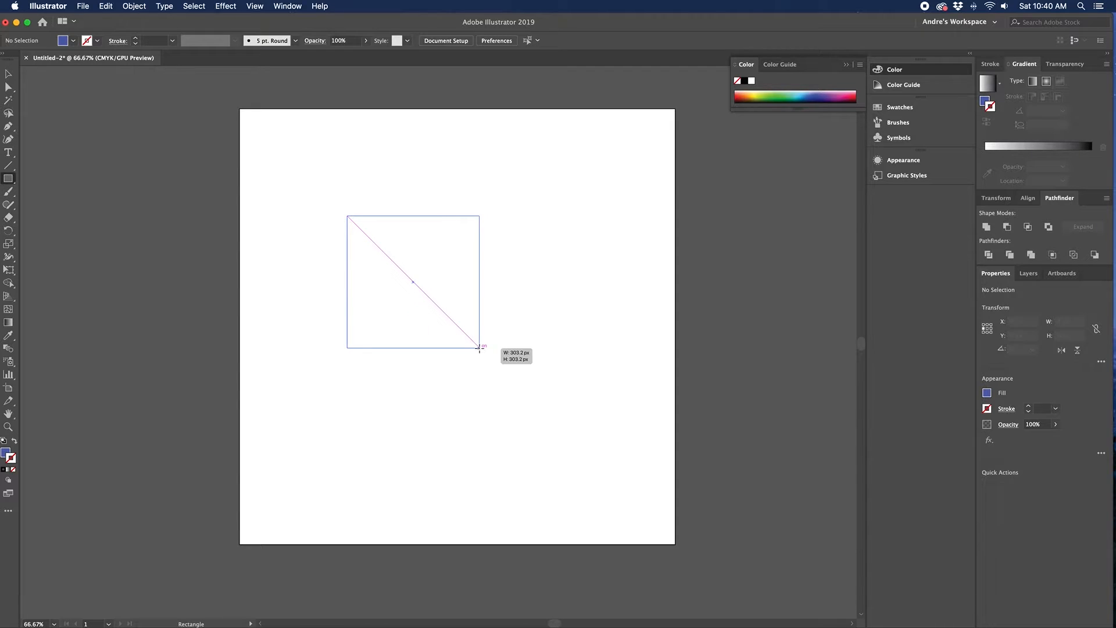
mouse_move(479, 348)
mouse_down()
mouse_move(470, 364)
mouse_move(486, 355)
mouse_up()
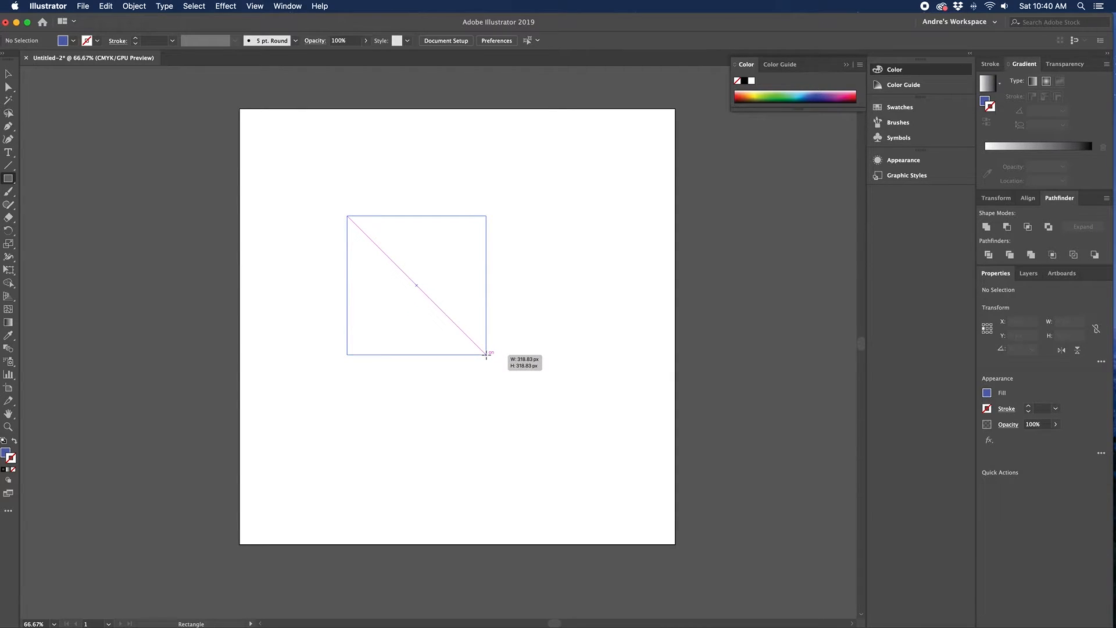
mouse_move(486, 354)
mouse_down()
mouse_move(530, 399)
mouse_move(495, 365)
mouse_up()
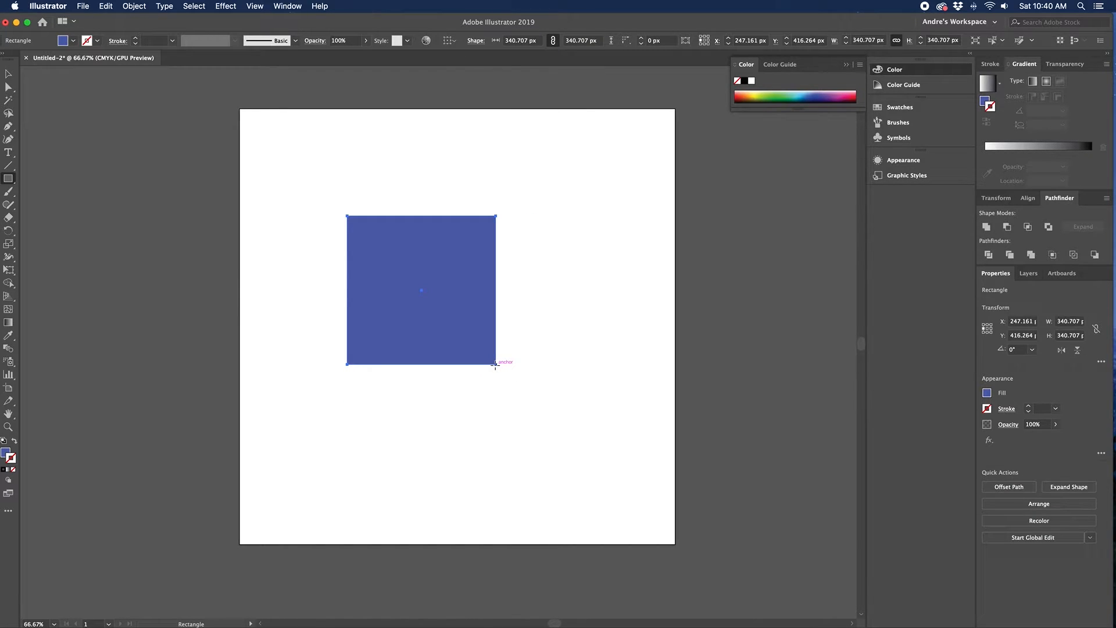
key(super+z)
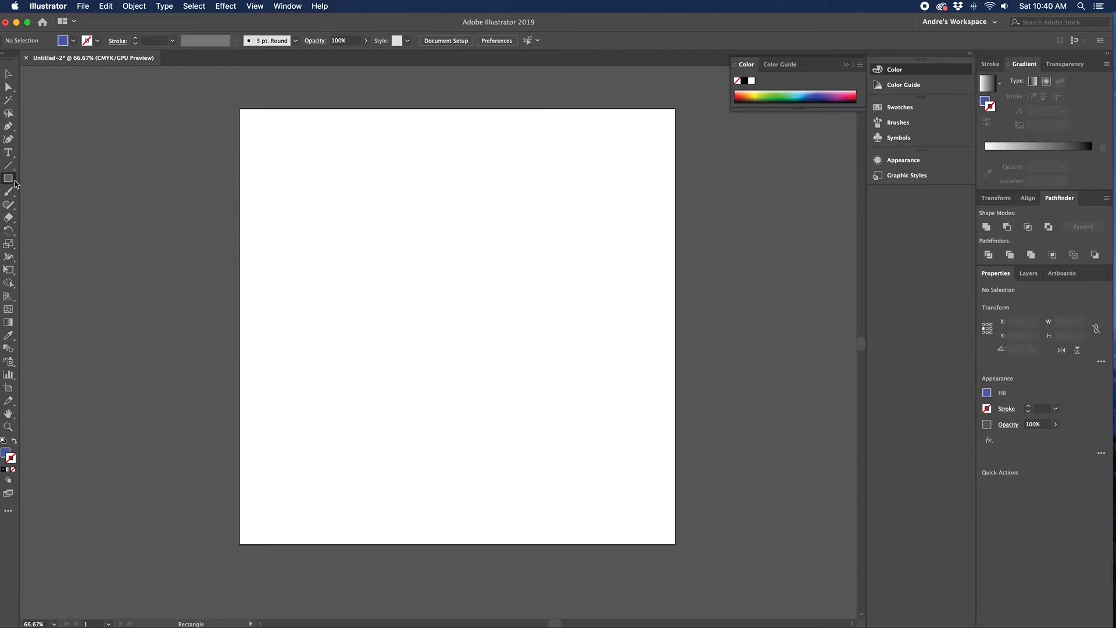
Step: Draw a blue rounded rectangle about 380 × 291 px with 11 px corner radius
drag(16, 184, 46, 196)
drag(355, 227, 520, 353)
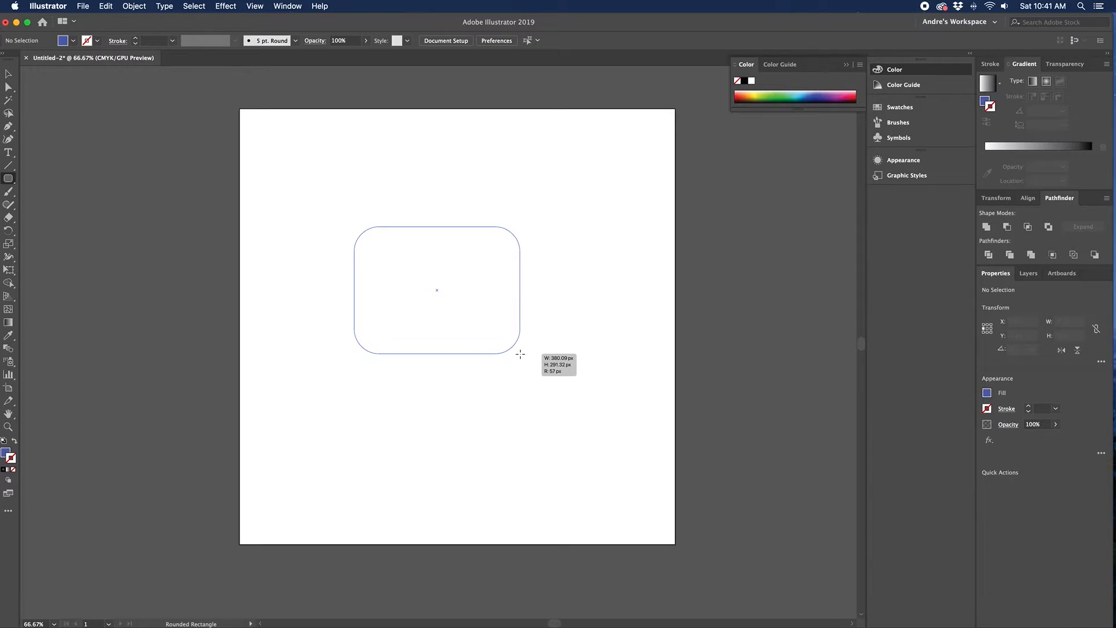
key(Up)
key(Up)
key(Up)
drag(520, 353, 520, 353)
key(Down)
key(Down)
key(Down)
key(Down)
key(Down)
key(Down)
key(Down)
key(Down)
key(Down)
key(Down)
key(Down)
key(Down)
key(Down)
key(Down)
key(Down)
key(Down)
key(Down)
key(Down)
key(Down)
key(Down)
drag(520, 353, 520, 353)
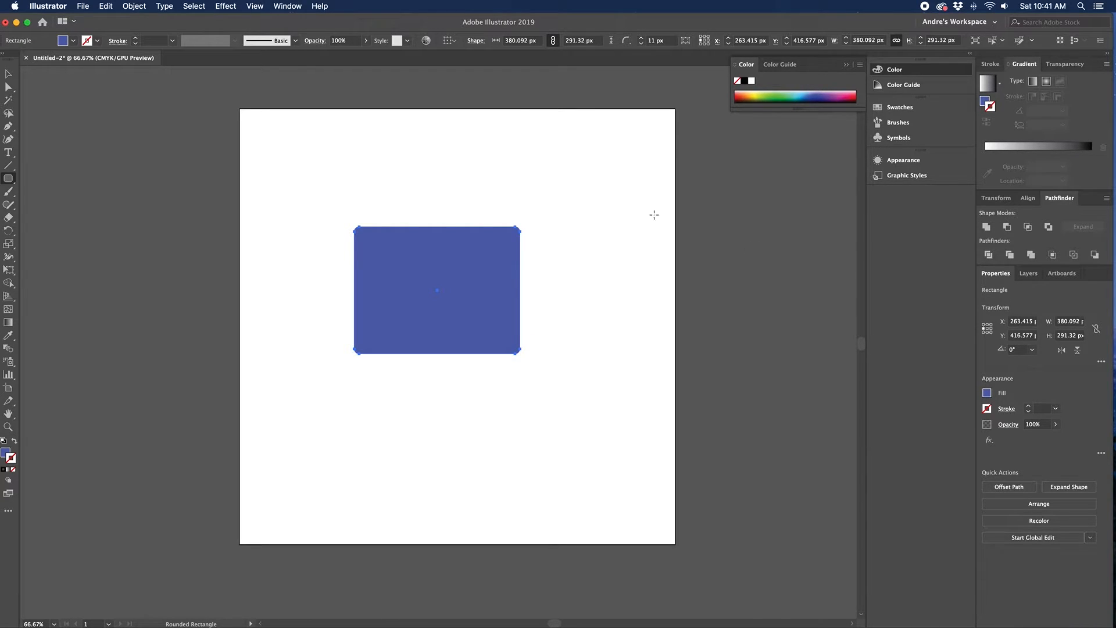
Step: Float the Properties panel, show the extra Transform options, and unlink the corner radii
click(283, 7)
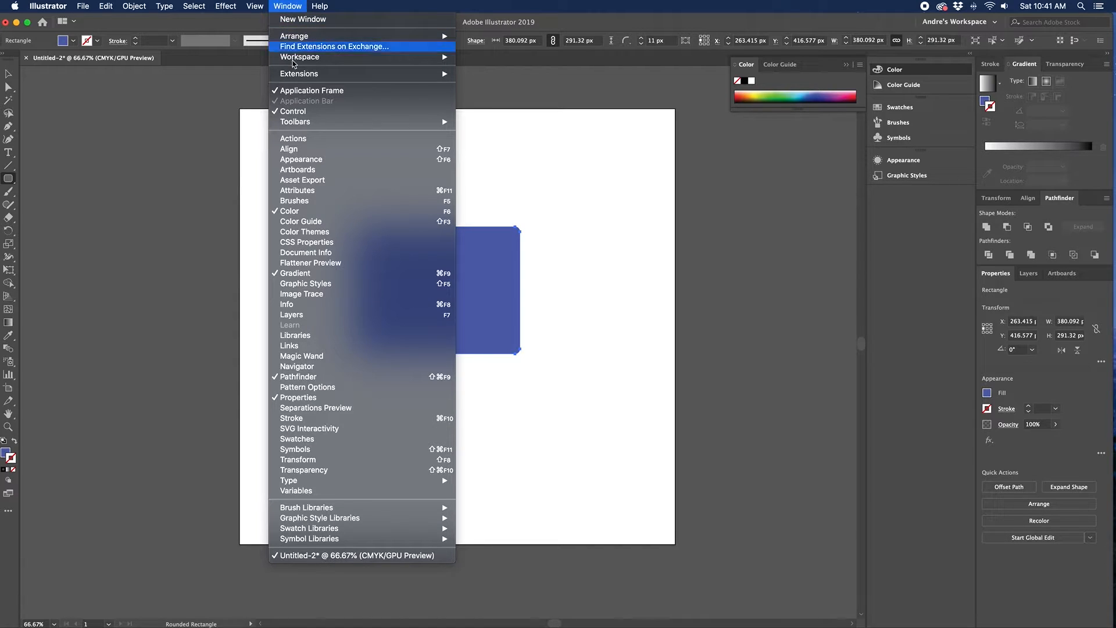
click(963, 216)
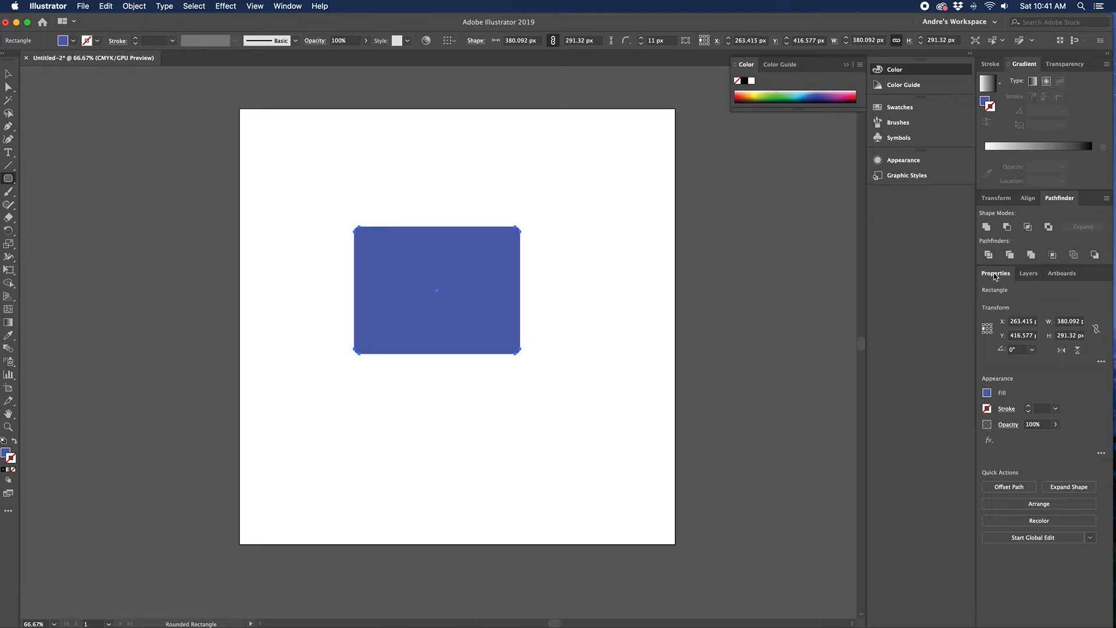
drag(996, 277, 719, 145)
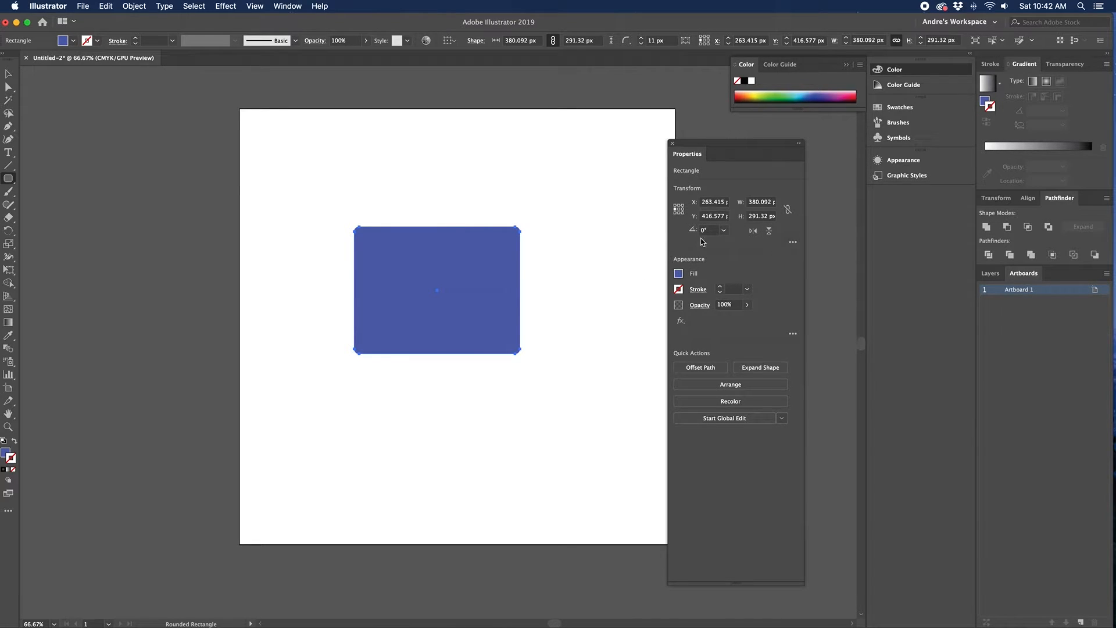
click(792, 241)
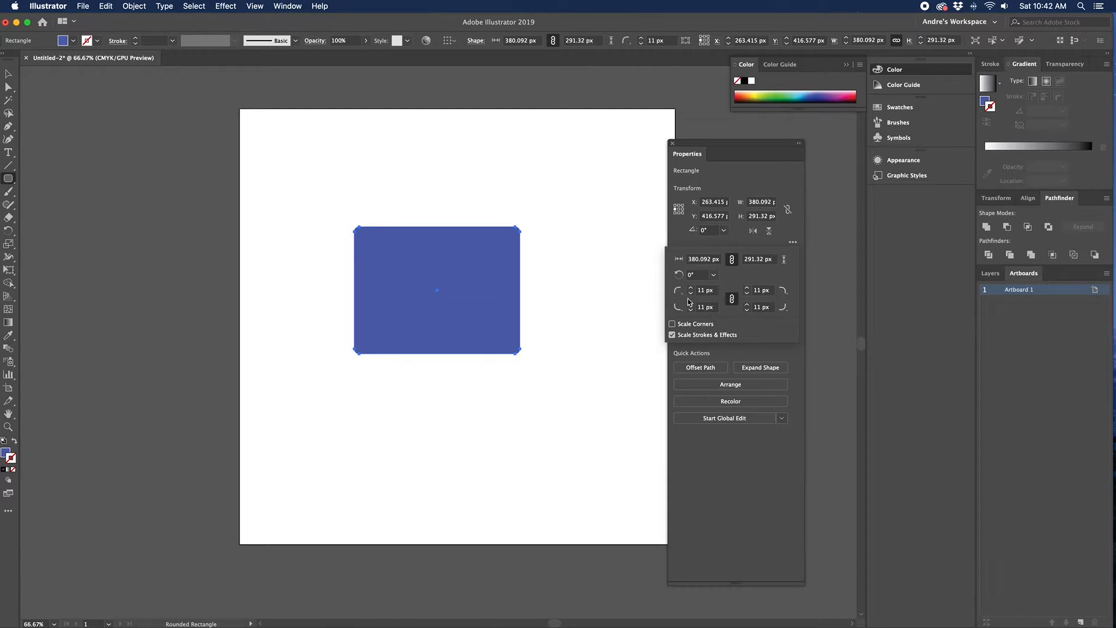
click(732, 298)
click(731, 299)
Step: Set the top-left and bottom-right corner radii to 0 and the bottom-left to 72 px
click(715, 292)
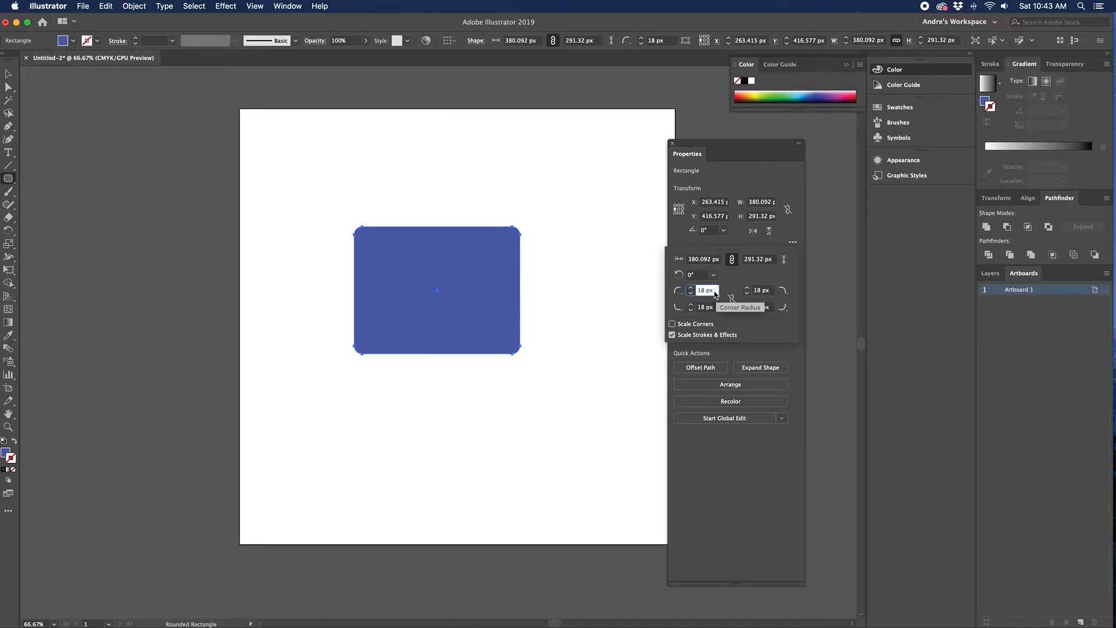
drag(714, 294, 694, 290)
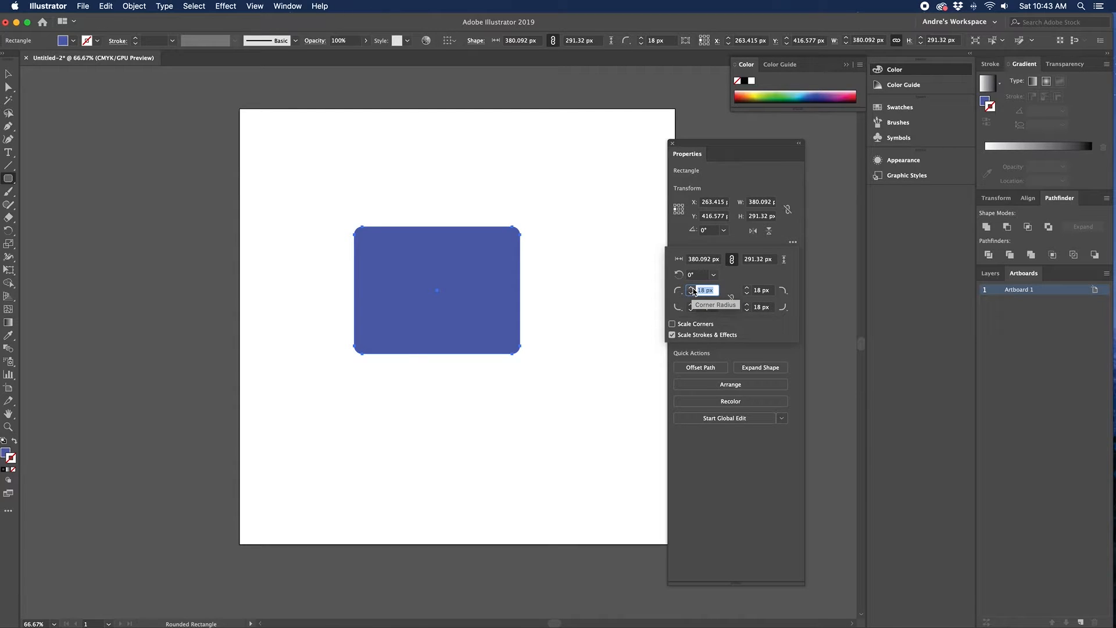
text(0)
key(Return)
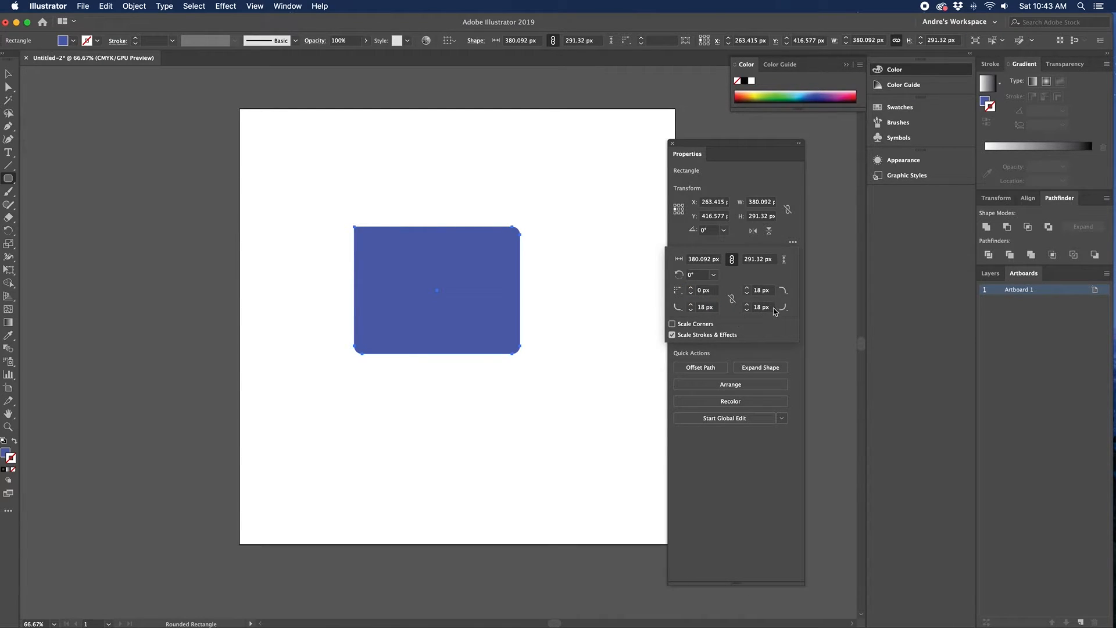
drag(772, 309, 686, 308)
text(0)
key(Return)
text(36)
key(Return)
click(713, 308)
text(72)
key(Return)
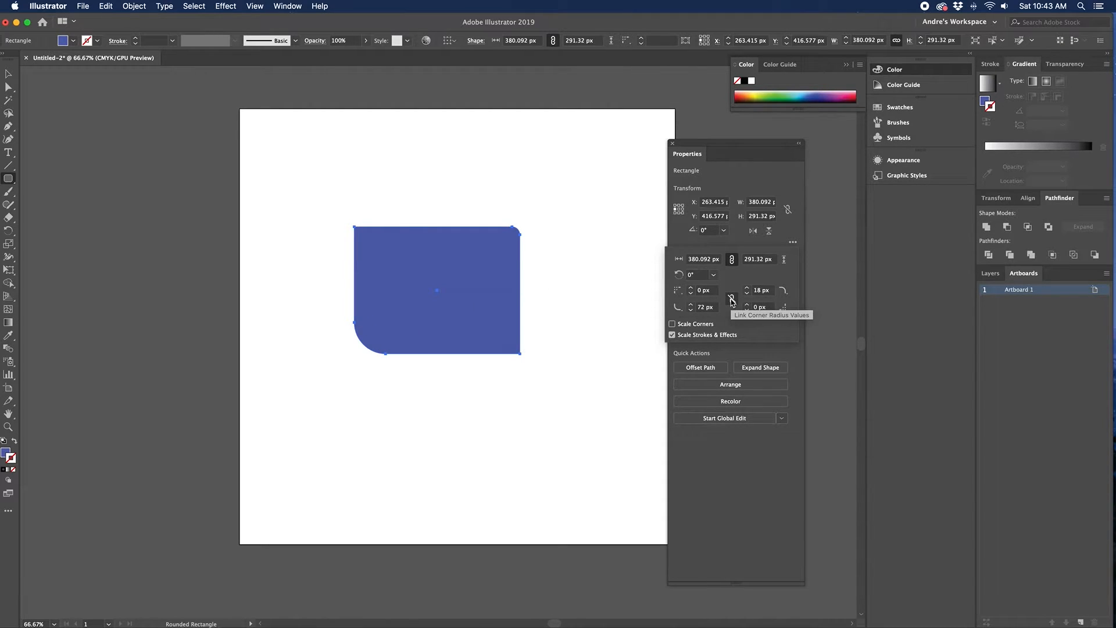
click(508, 252)
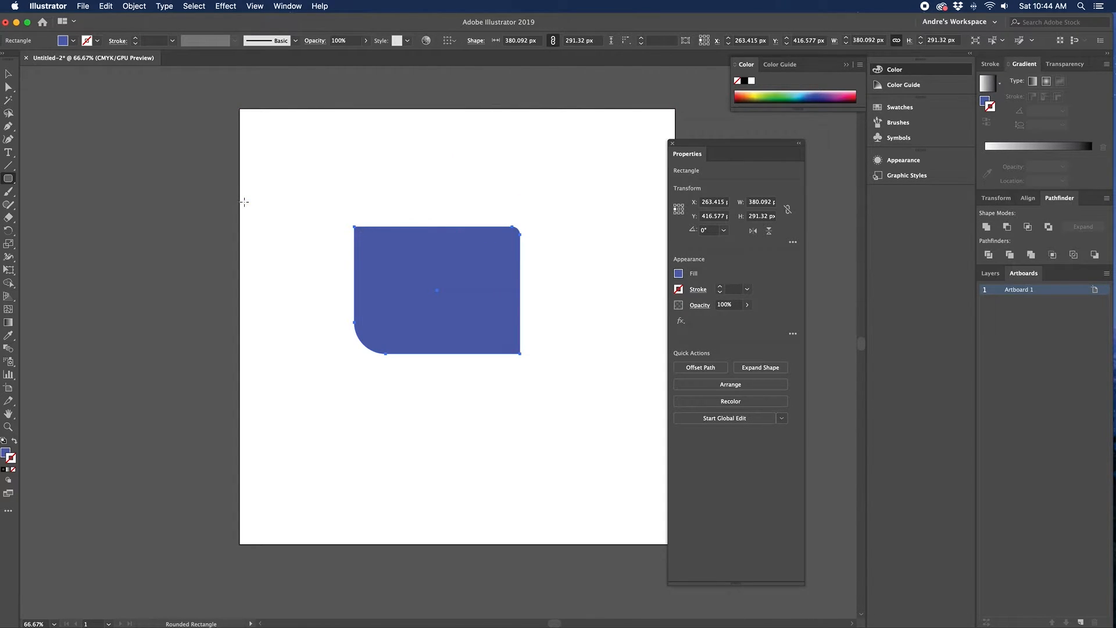
Step: Pull the rectangle's top-left corner up and left and slant its right edge outward
click(9, 89)
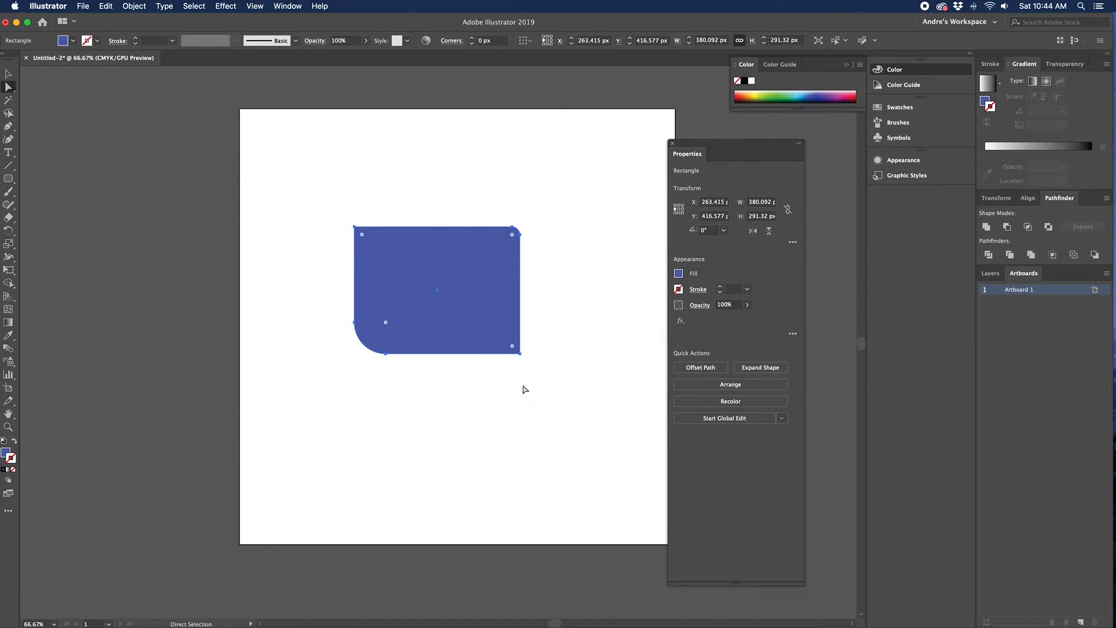
click(355, 228)
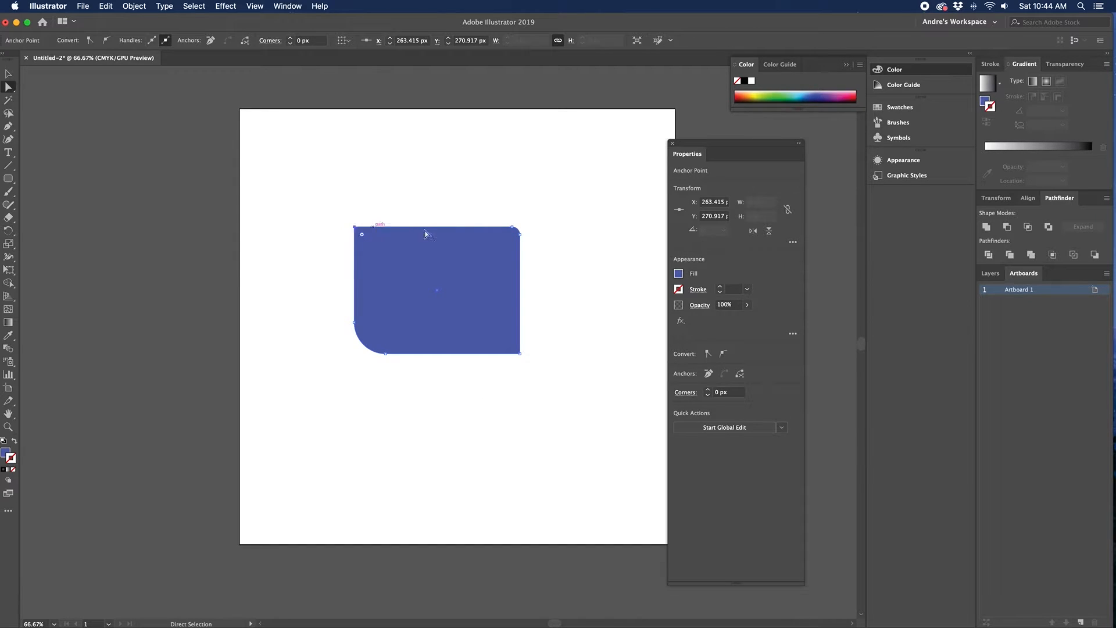
click(515, 230)
drag(355, 227, 308, 147)
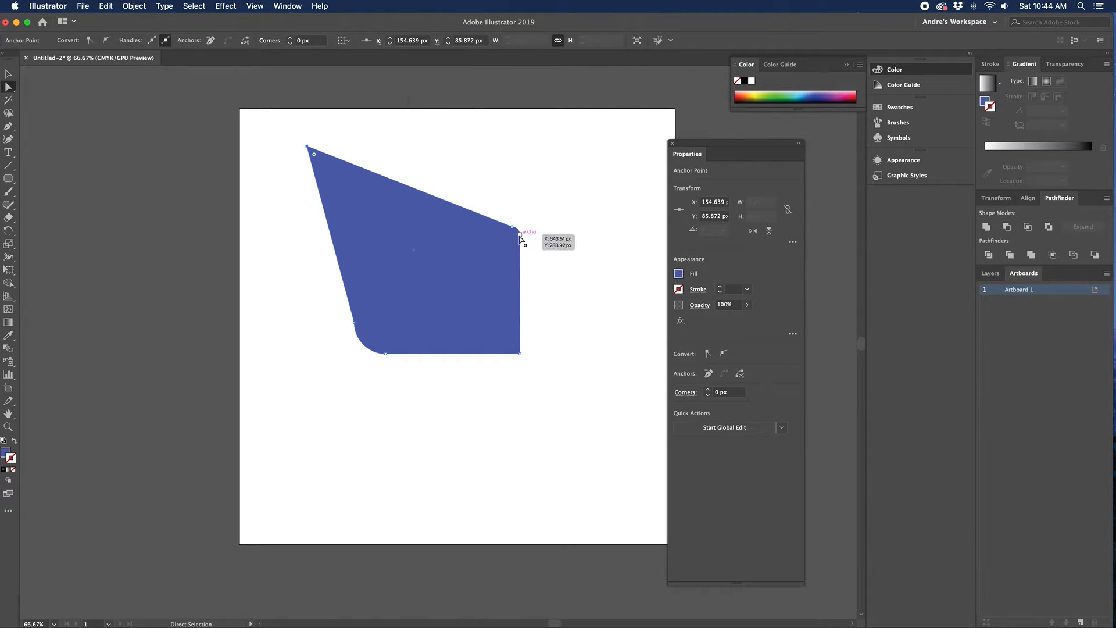
drag(519, 236, 574, 223)
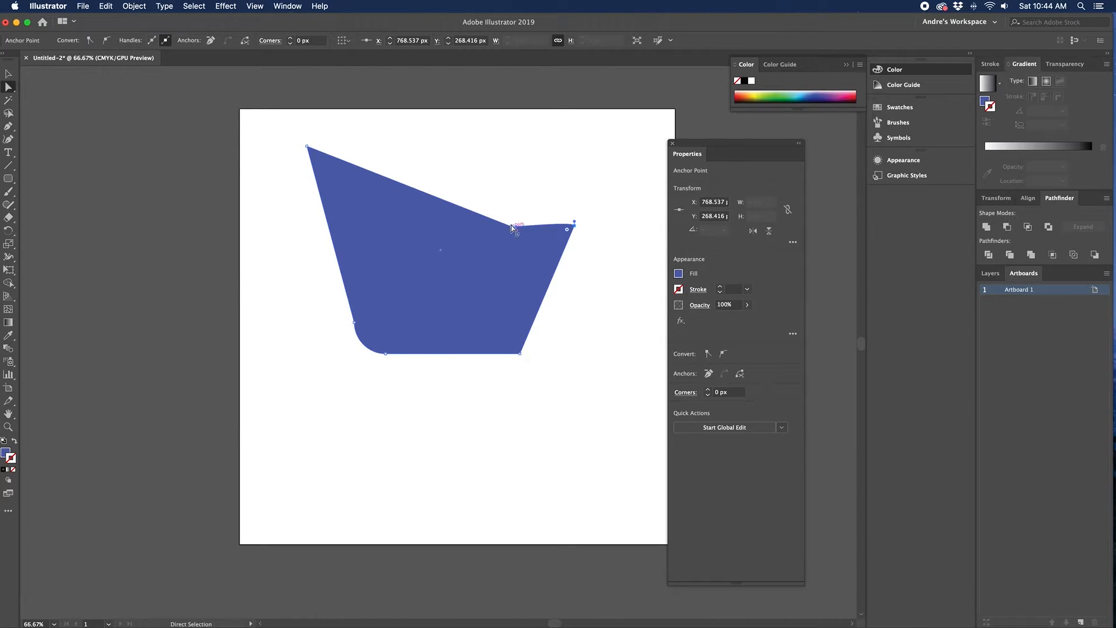
Step: Curve the top-right corner, delete its anchor, and select the whole reshaped shape
drag(515, 225, 558, 180)
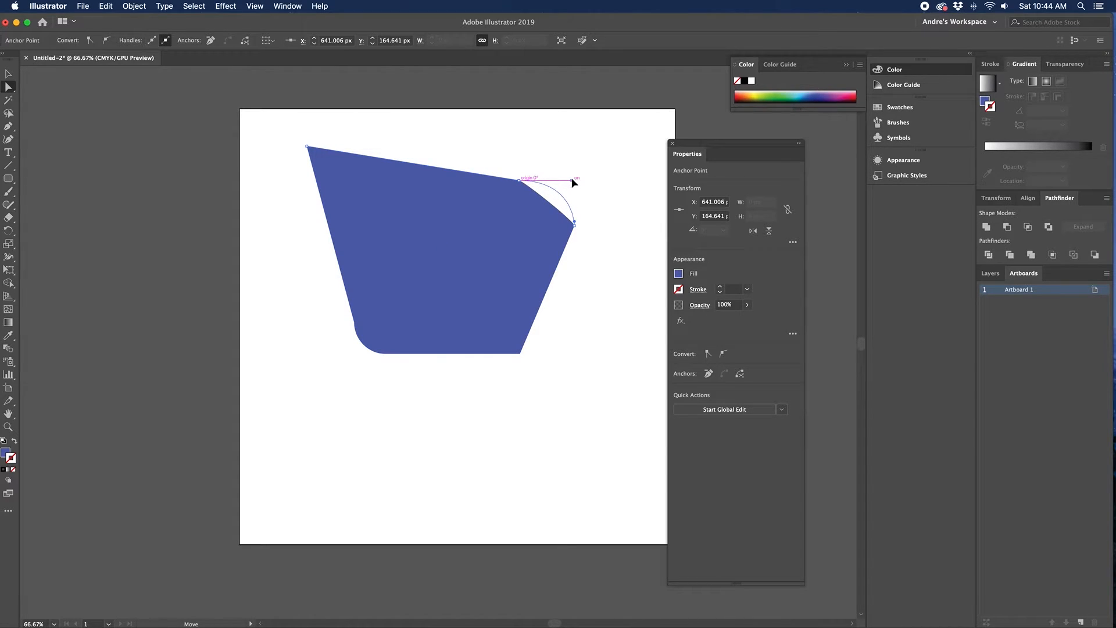
drag(572, 182, 571, 180)
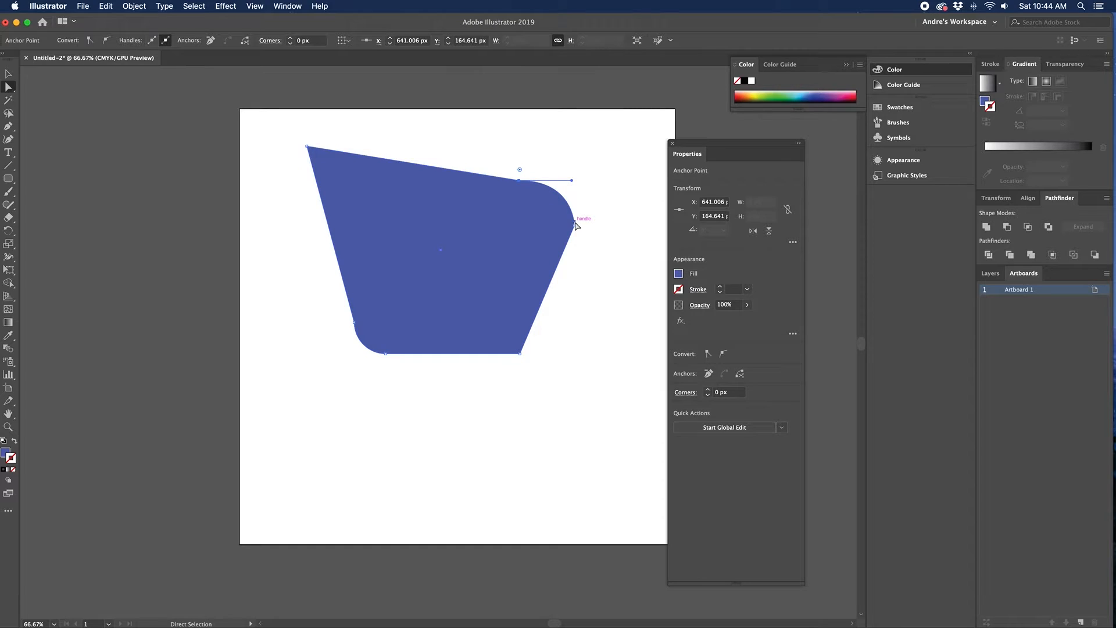
drag(575, 222, 581, 198)
drag(519, 180, 519, 169)
key(BackSpace)
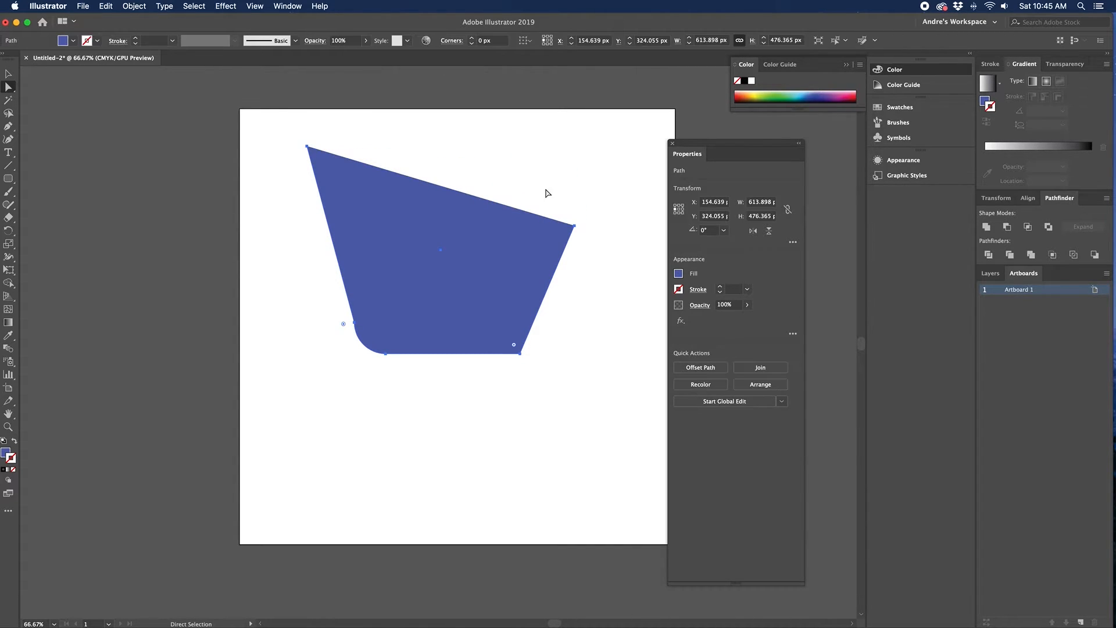
click(9, 74)
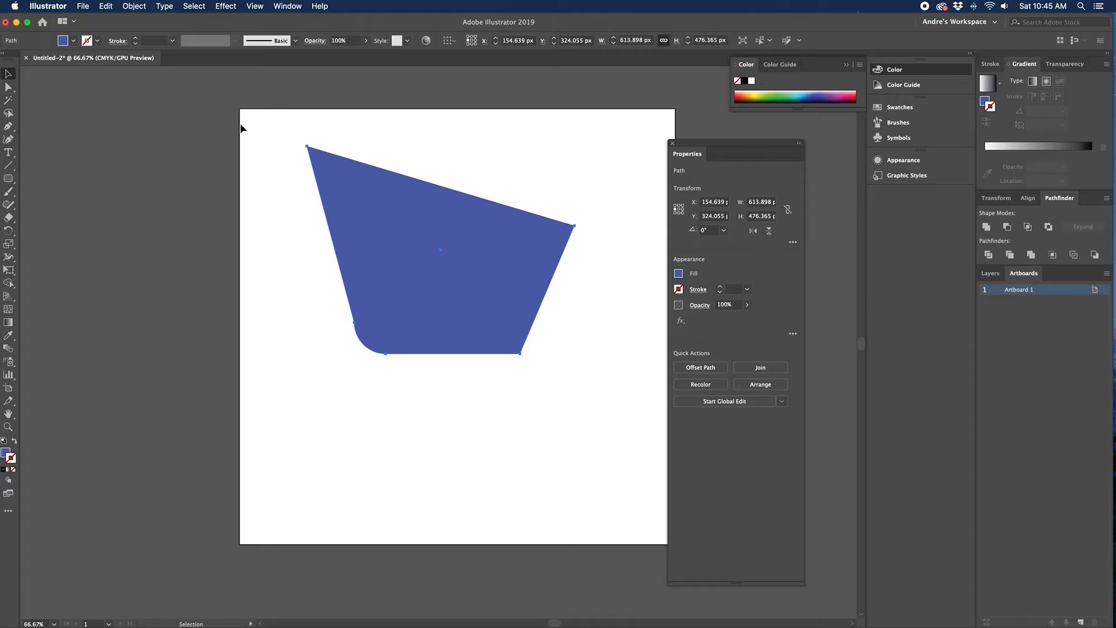
drag(241, 124, 610, 406)
Step: Delete the blue shape and draw a circle about 367 px across
key(BackSpace)
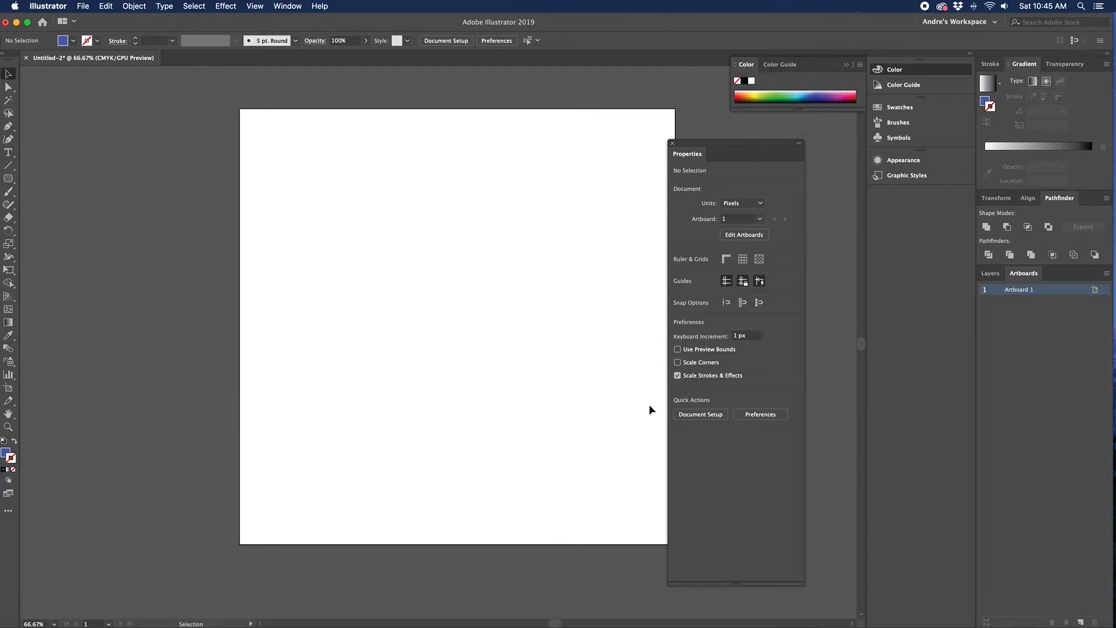
drag(719, 141, 753, 140)
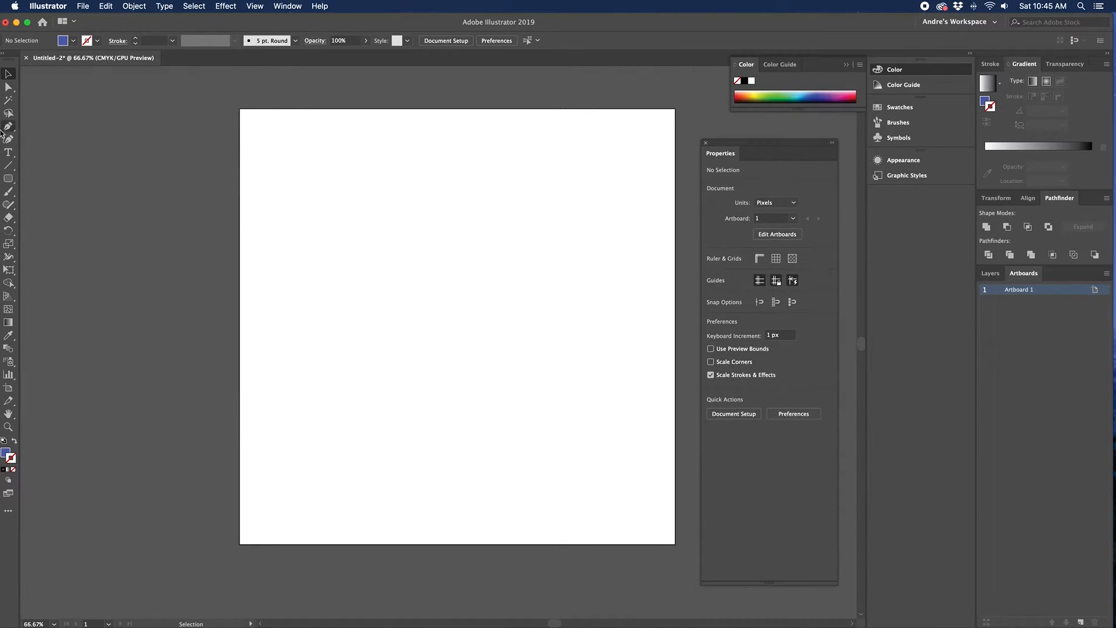
drag(7, 177, 46, 203)
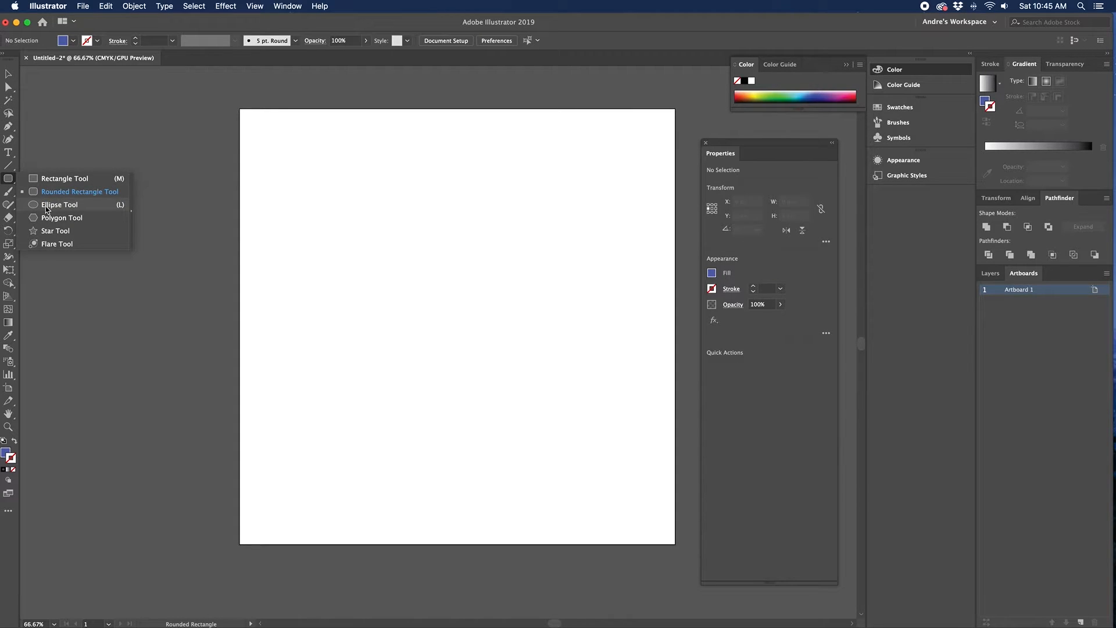
drag(46, 206, 46, 206)
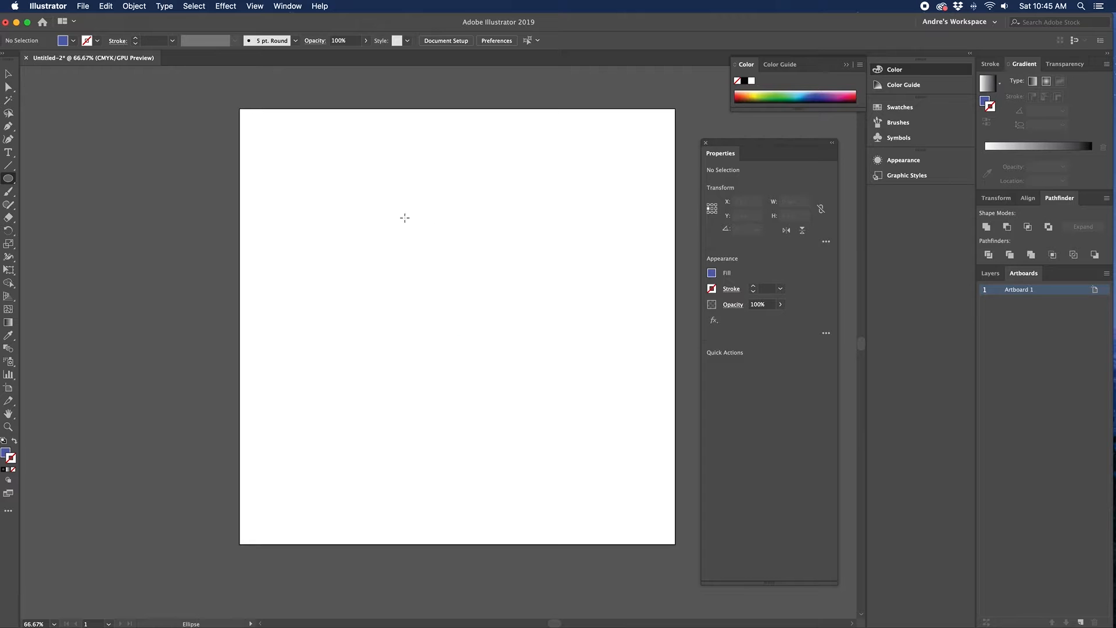
drag(386, 223, 520, 356)
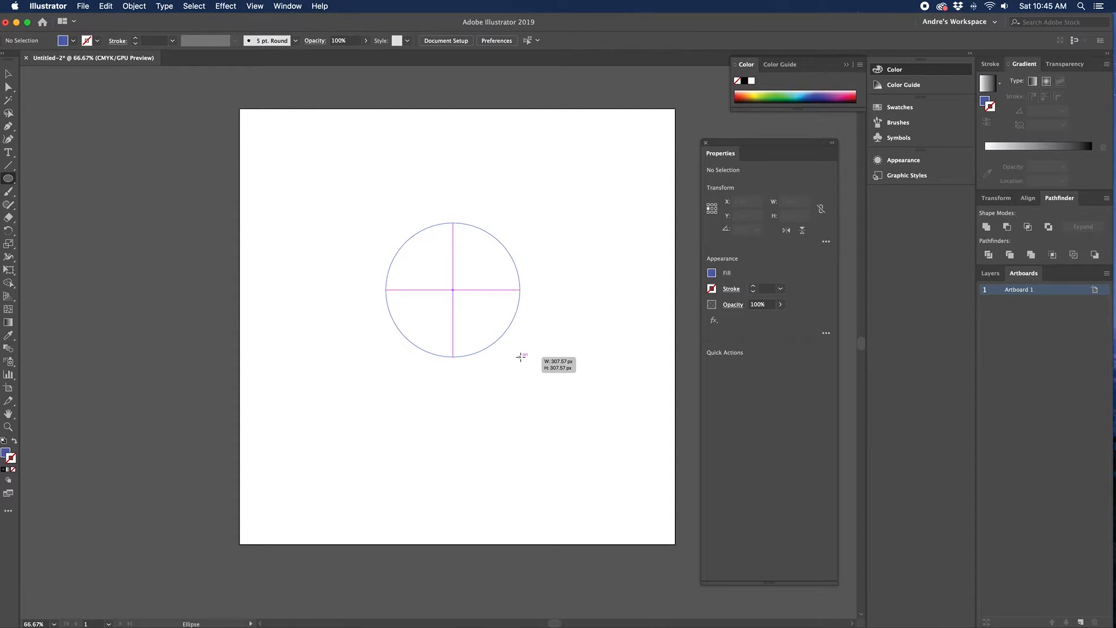
drag(521, 356, 546, 383)
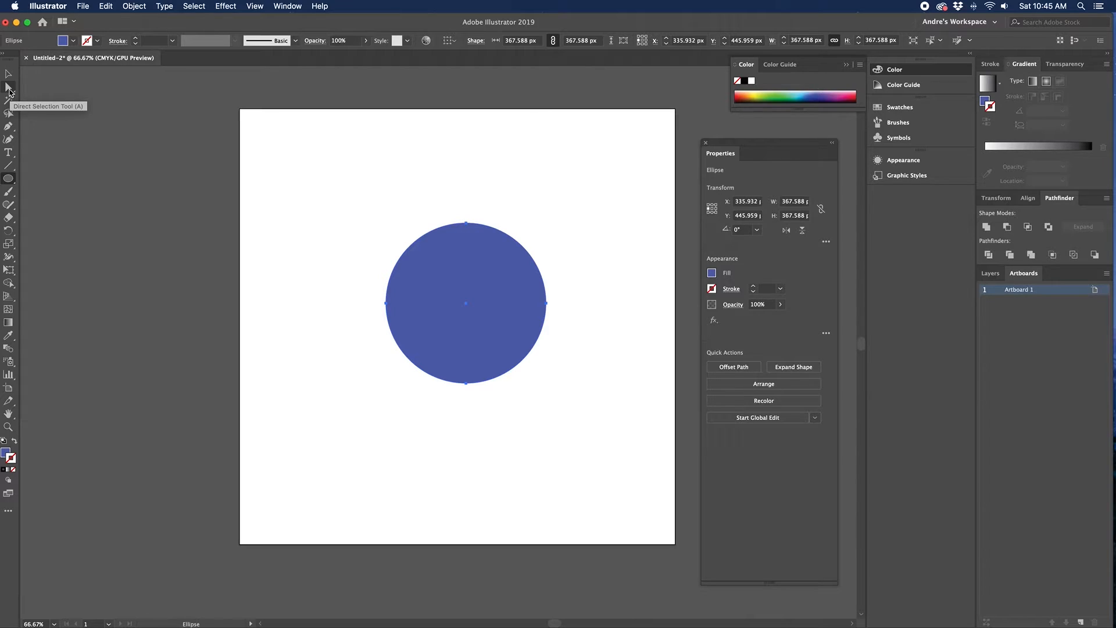
Step: Delete the circle's top anchor to leave a half circle, remove it, and start drawing a polygon
click(10, 91)
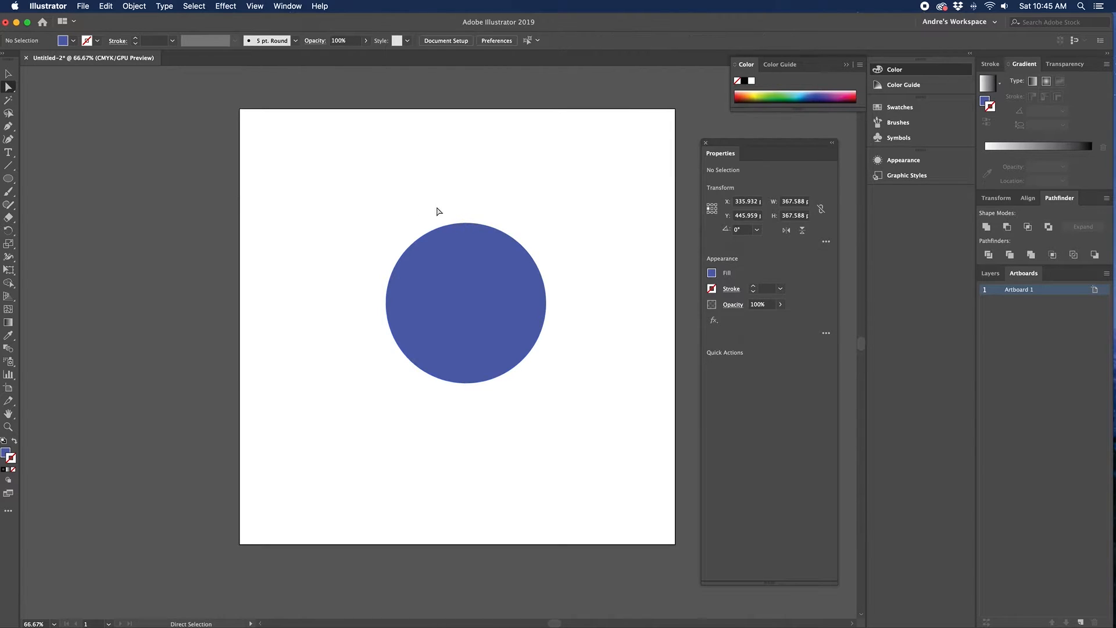
click(466, 223)
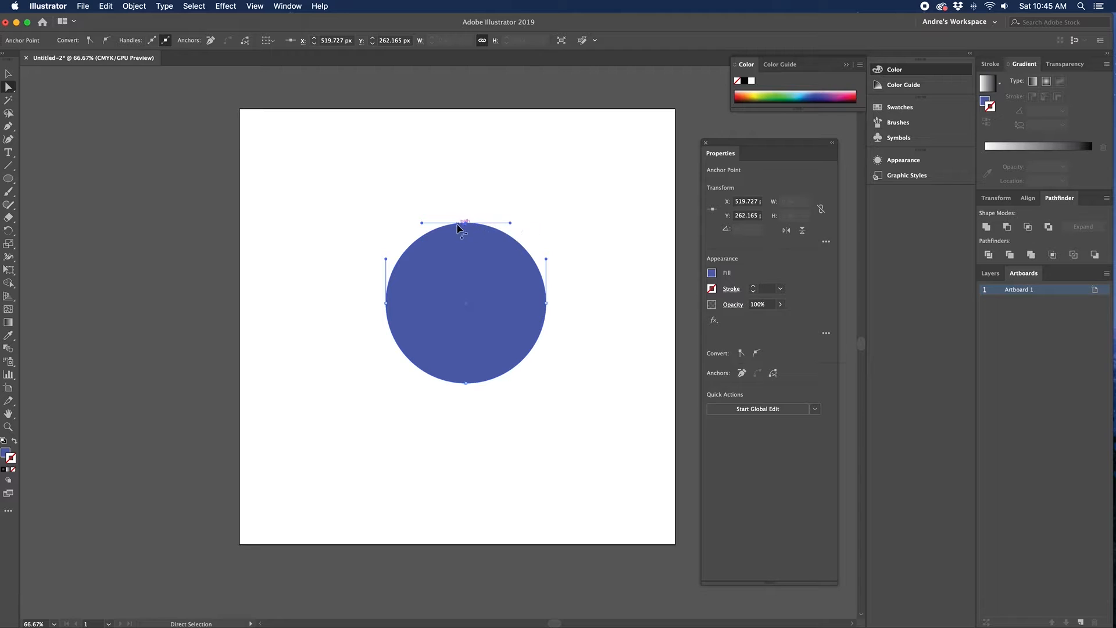
drag(422, 223, 337, 221)
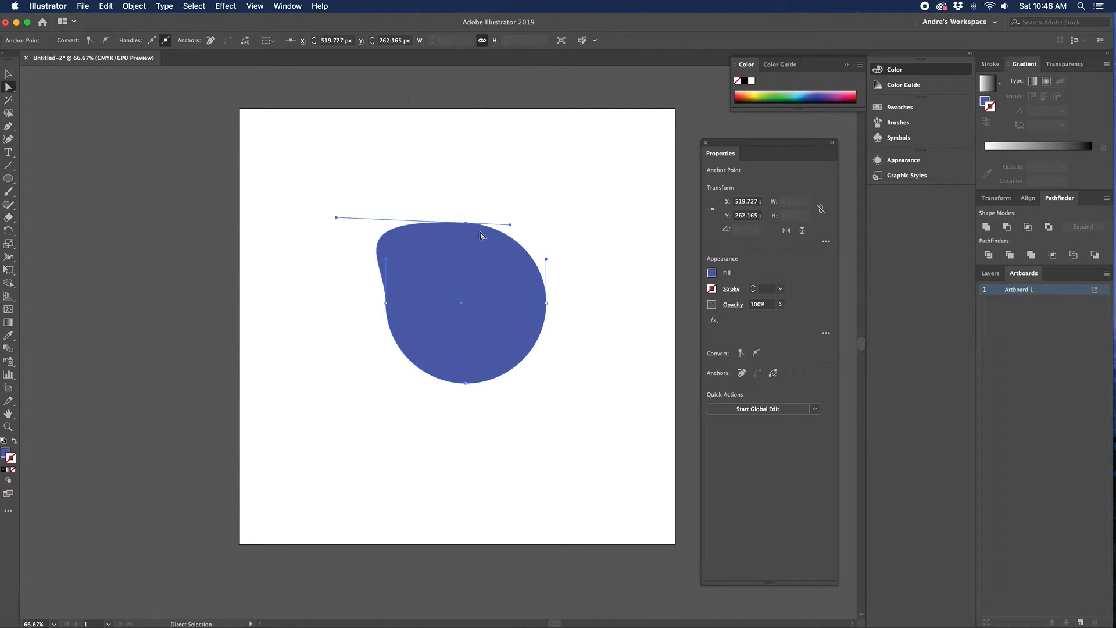
key(super+z)
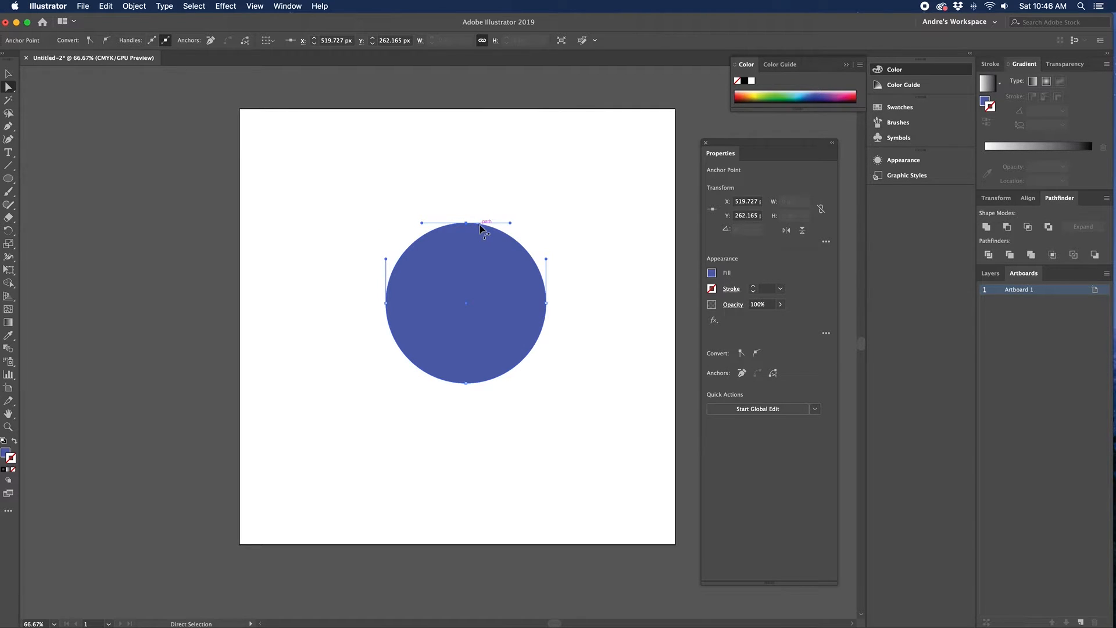
key(Delete)
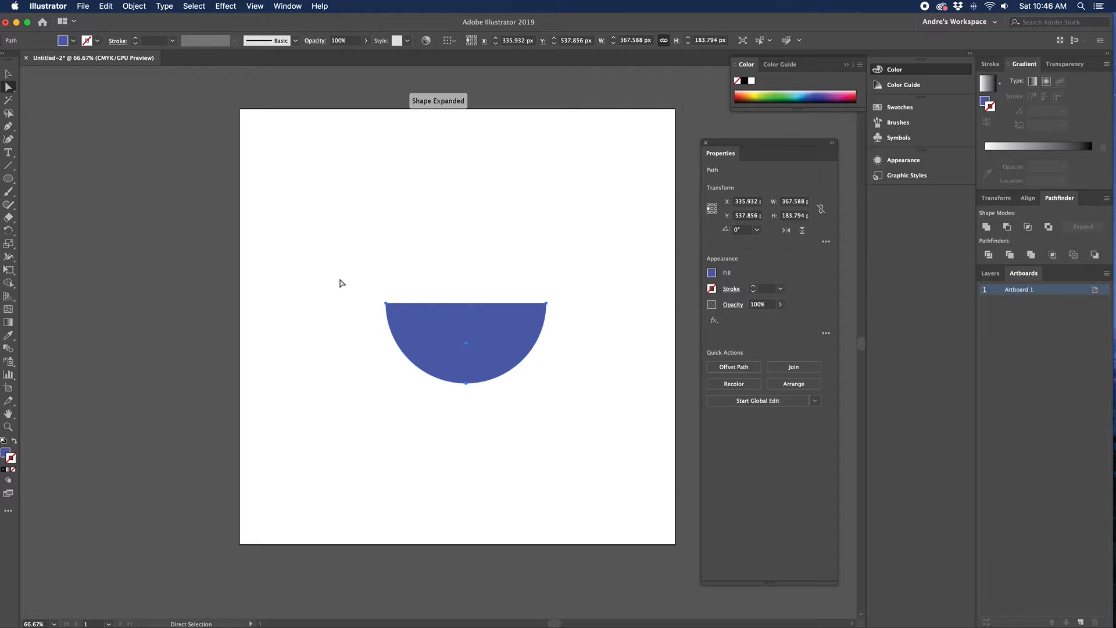
key(Delete)
drag(8, 178, 50, 217)
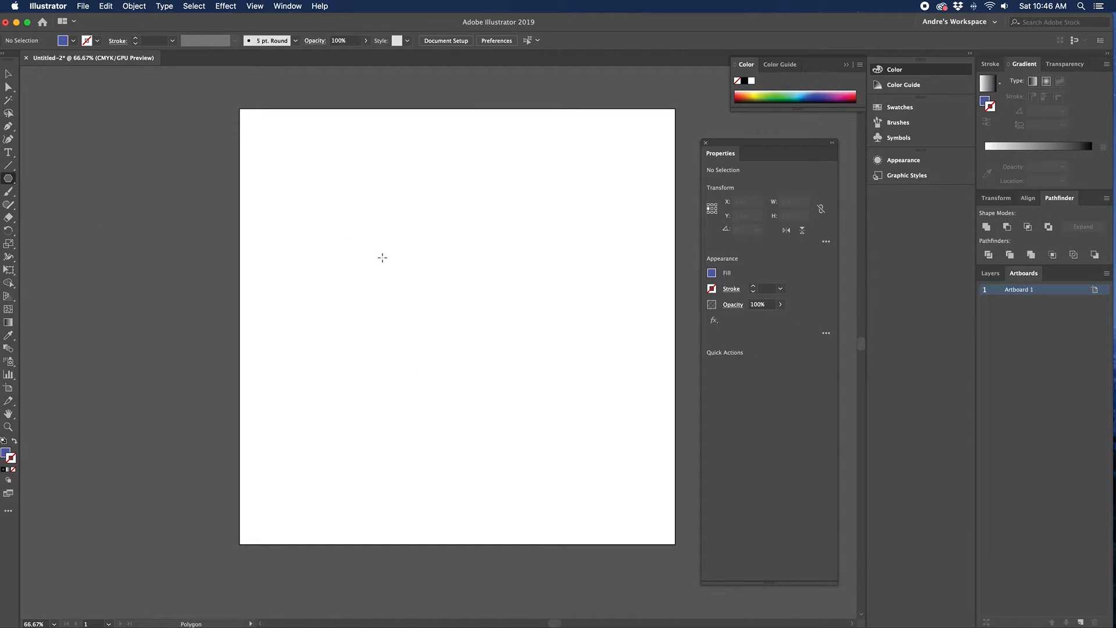
drag(383, 257, 463, 303)
key(Up)
key(Up)
key(Up)
key(Up)
key(Up)
key(Down)
key(Down)
key(Down)
key(Down)
key(Down)
key(Up)
key(Up)
key(Up)
key(Up)
key(Up)
key(Up)
key(Up)
key(Up)
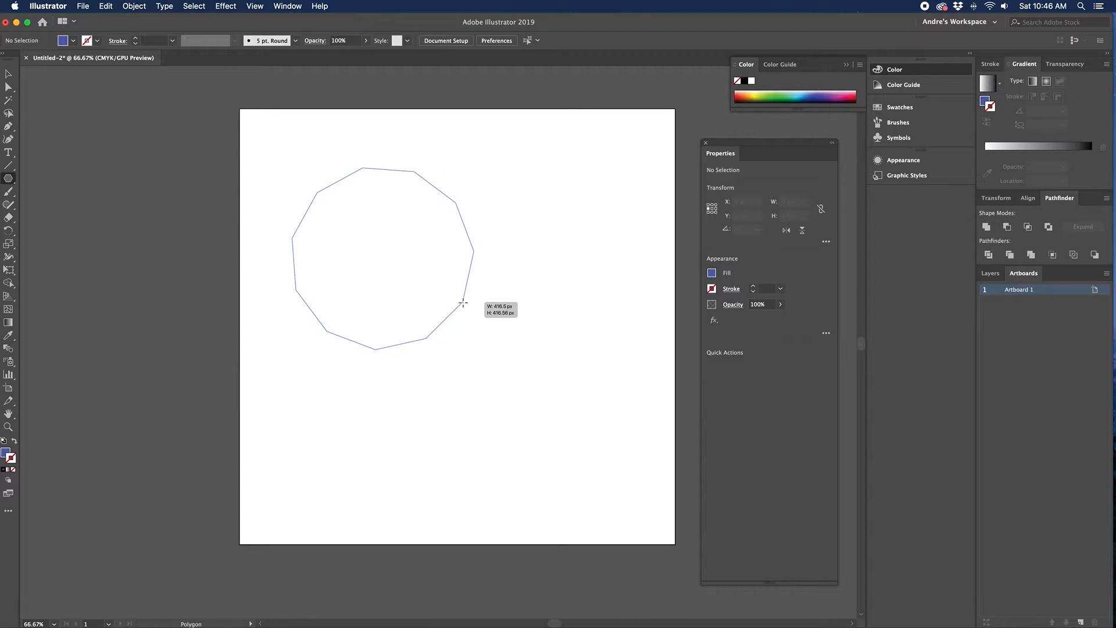
key(Up)
key(Up)
key(Up)
key(Up)
key(Up)
key(Up)
key(Up)
drag(463, 303, 462, 302)
key(Down)
key(Down)
key(Down)
key(Down)
key(Down)
key(Down)
key(Down)
key(Down)
key(Down)
key(Down)
key(Down)
key(Down)
key(Down)
key(shift)
key(shift)
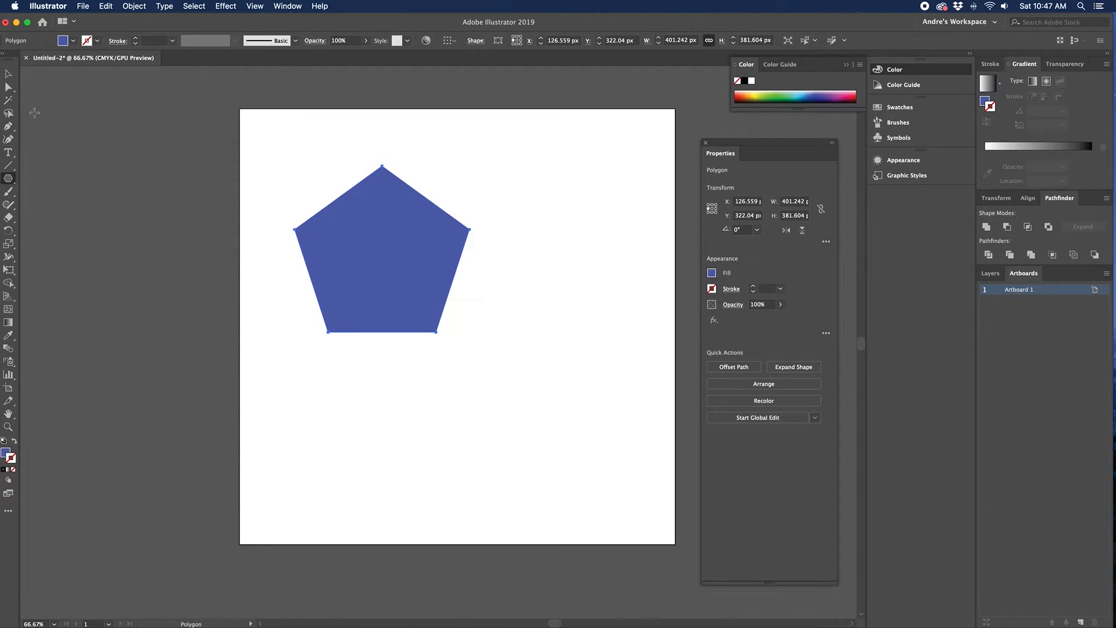
click(8, 87)
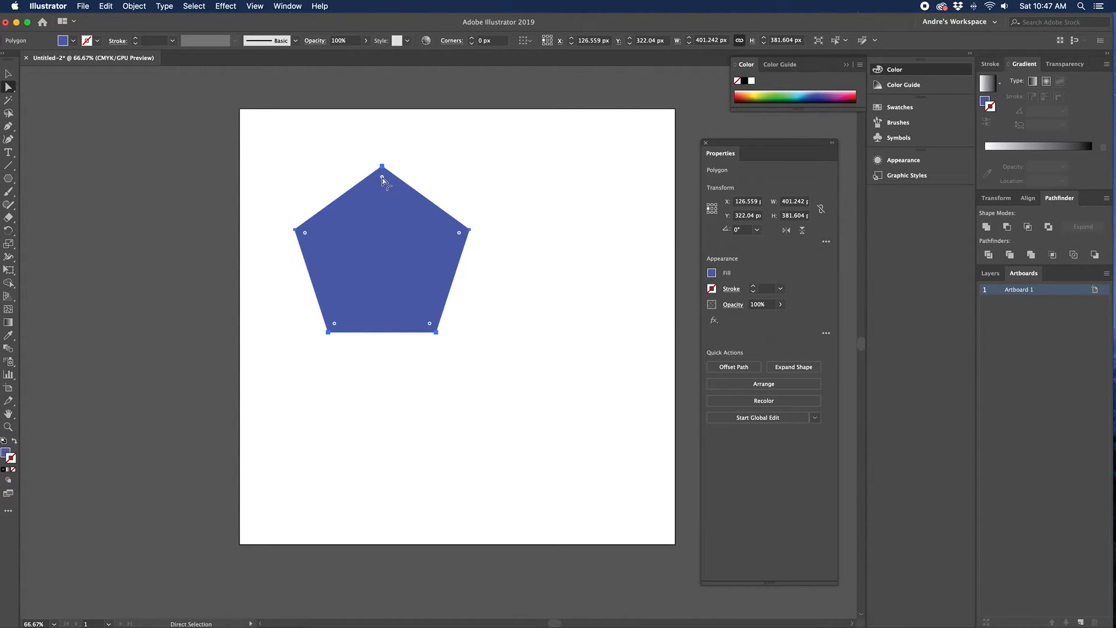
drag(382, 177, 383, 214)
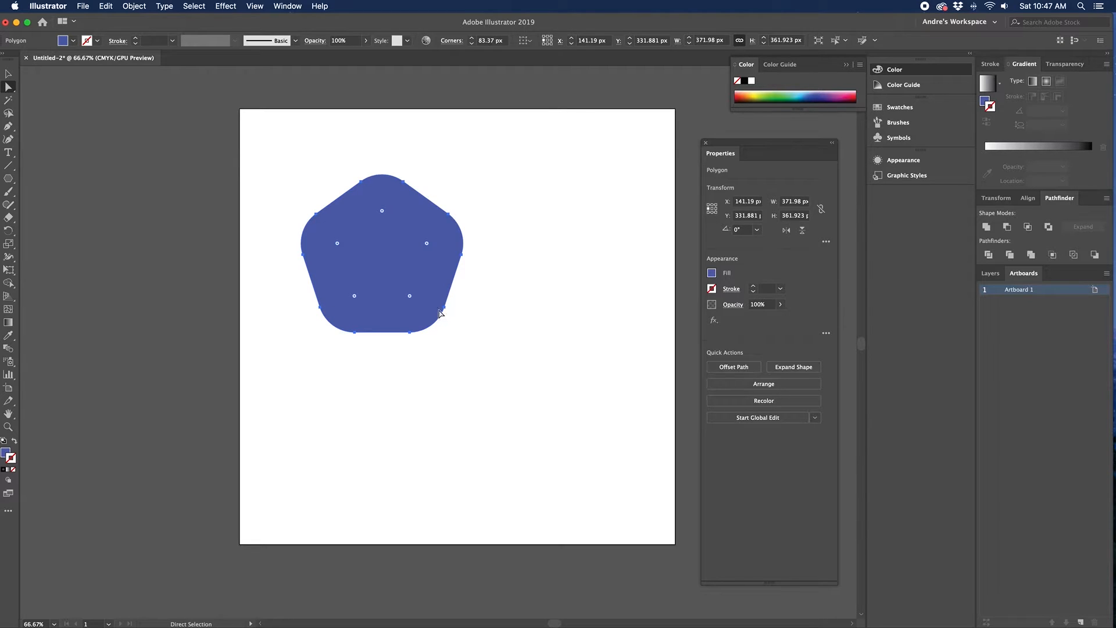
key(v)
click(127, 119)
drag(252, 159, 534, 356)
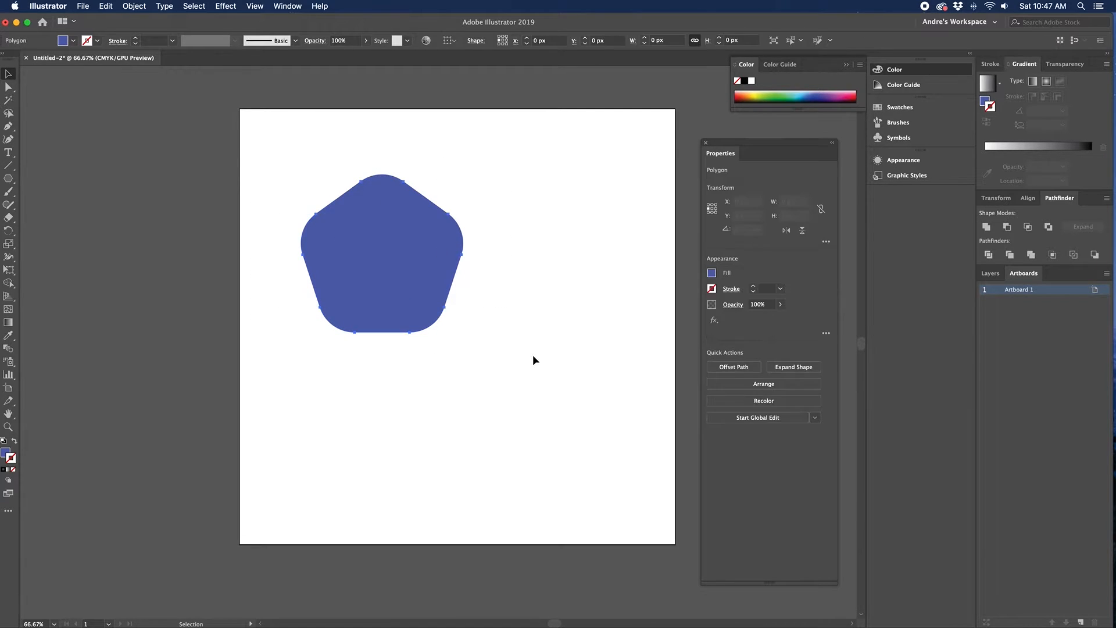
key(Delete)
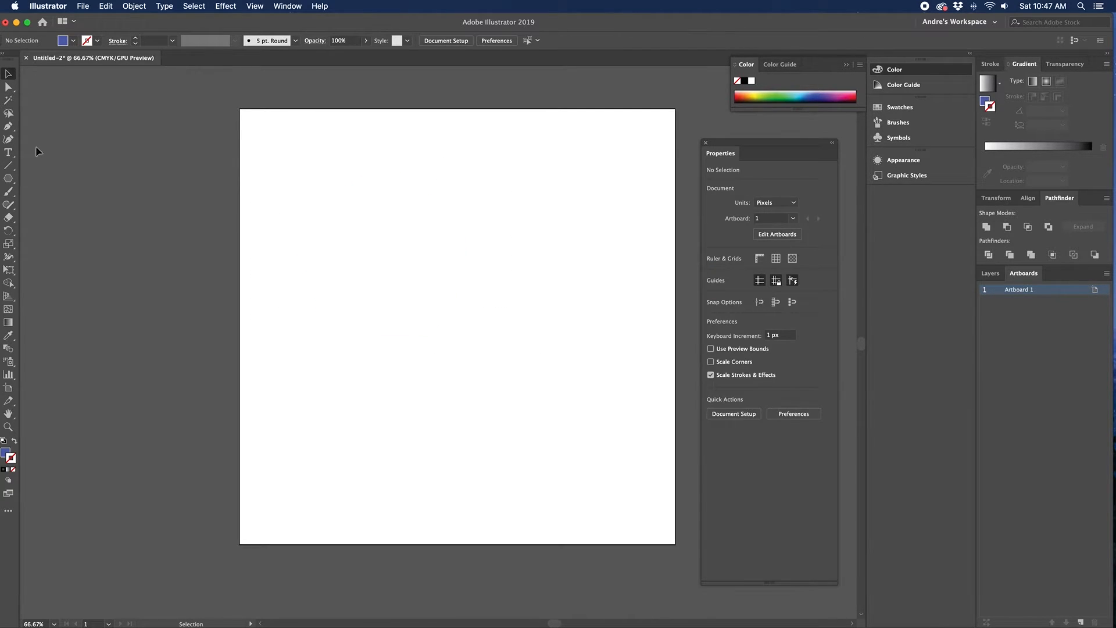
Step: Draw two trial stars with the Star tool, the second larger one below the first
click(8, 178)
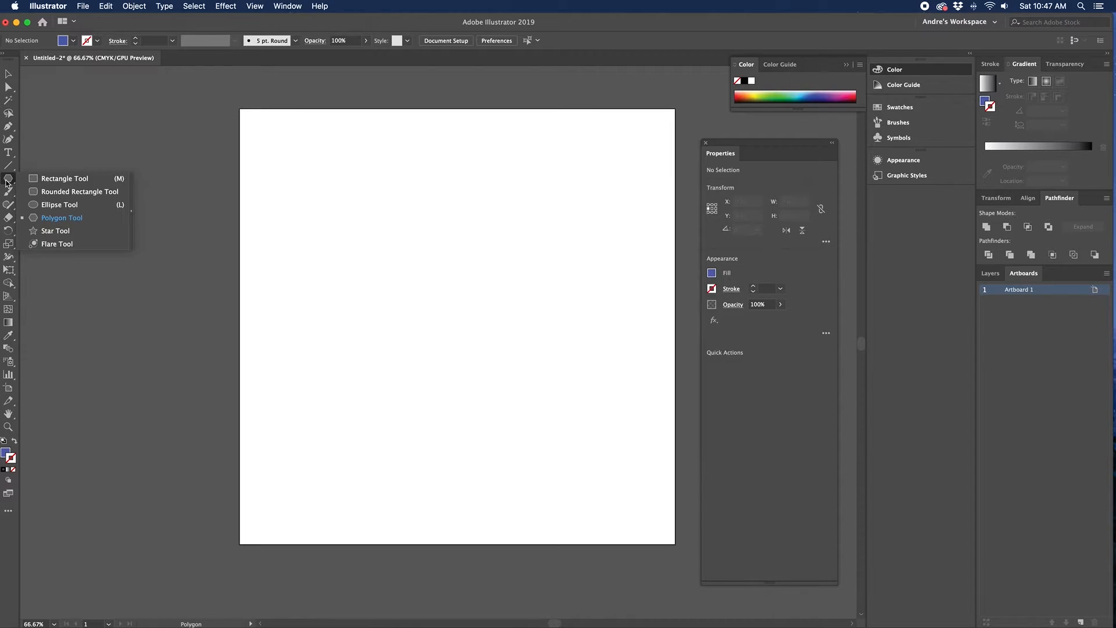
click(47, 232)
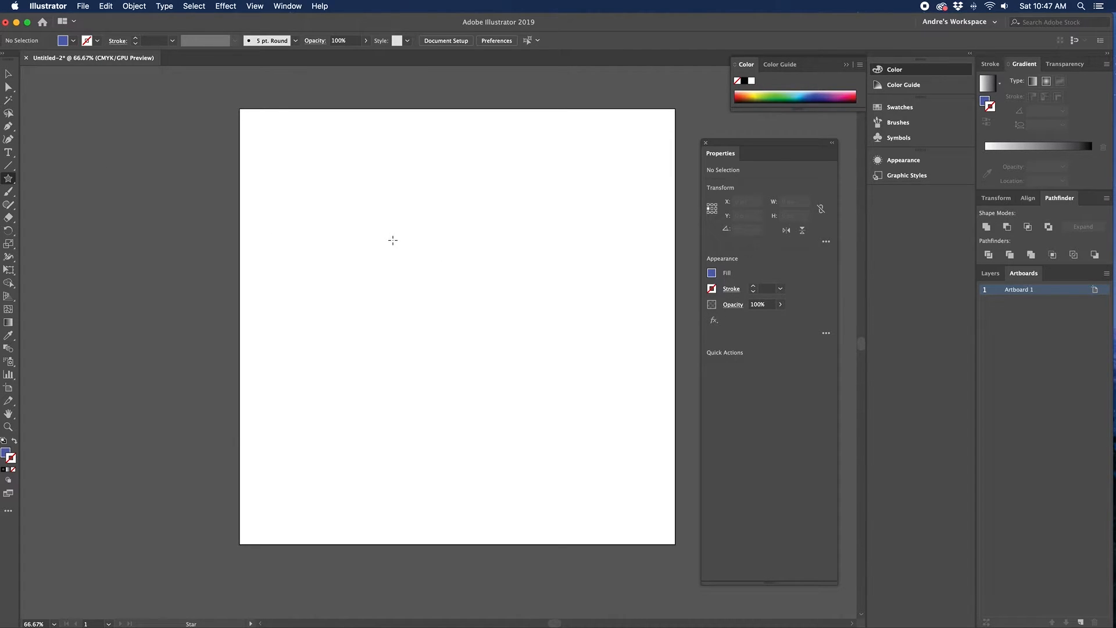
drag(401, 248, 428, 281)
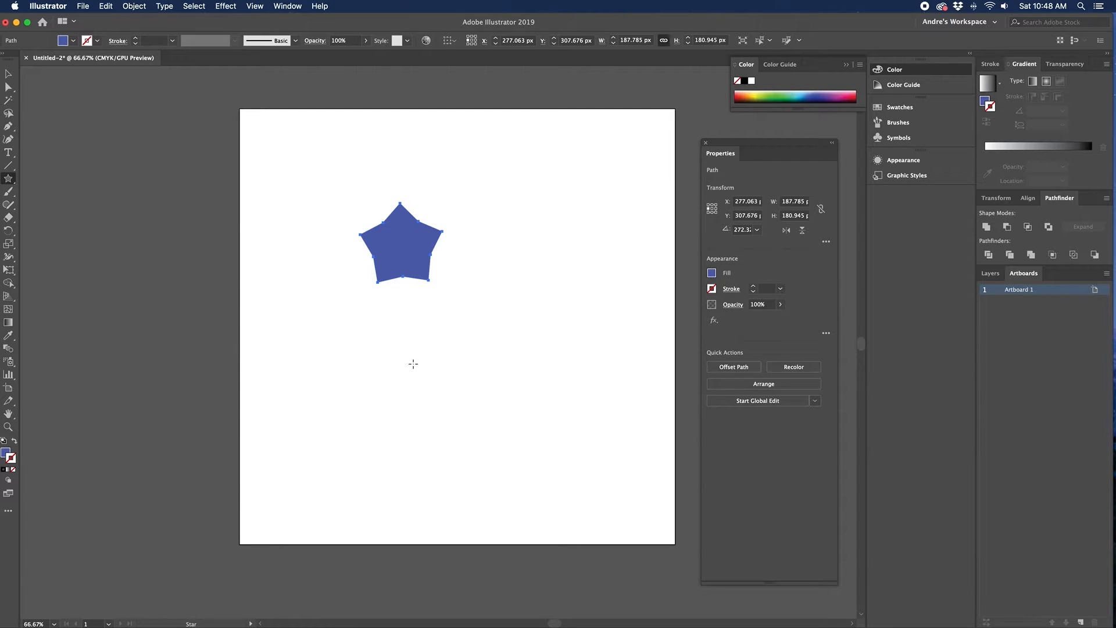
drag(413, 364, 449, 305)
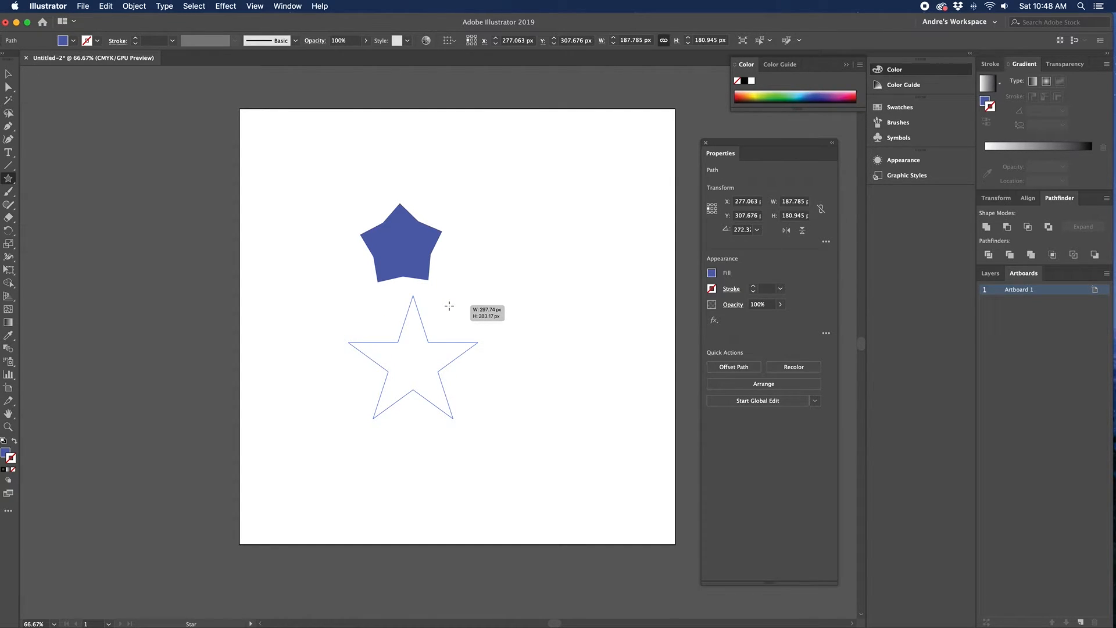
drag(449, 306, 462, 315)
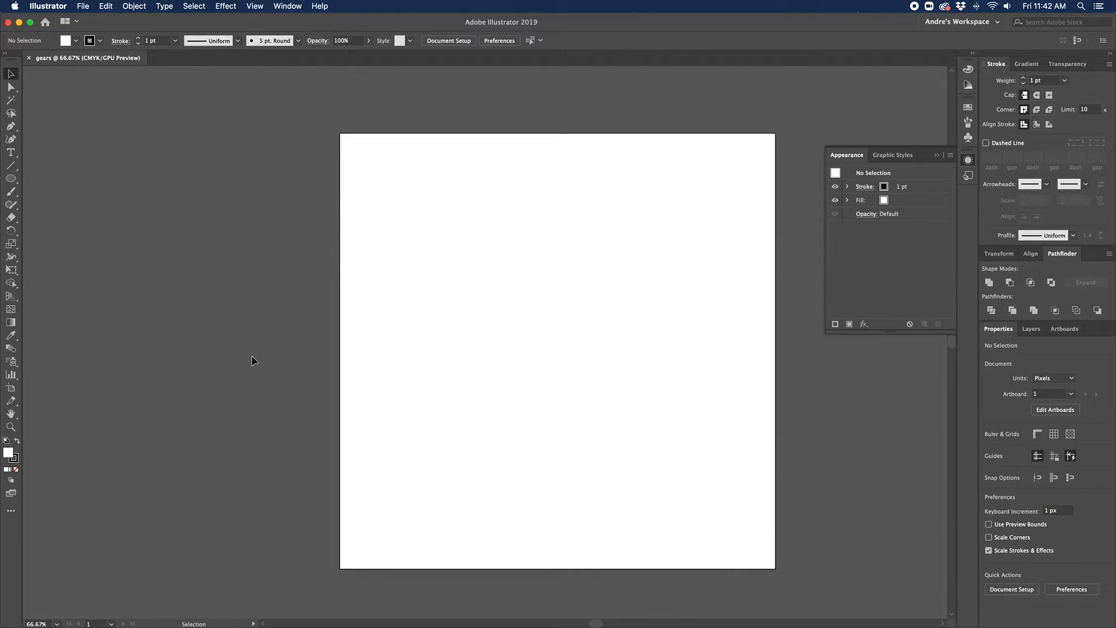
Step: Draw a star in the upper left, adding points with Up Arrow while dragging, then deselect it
drag(231, 348, 154, 334)
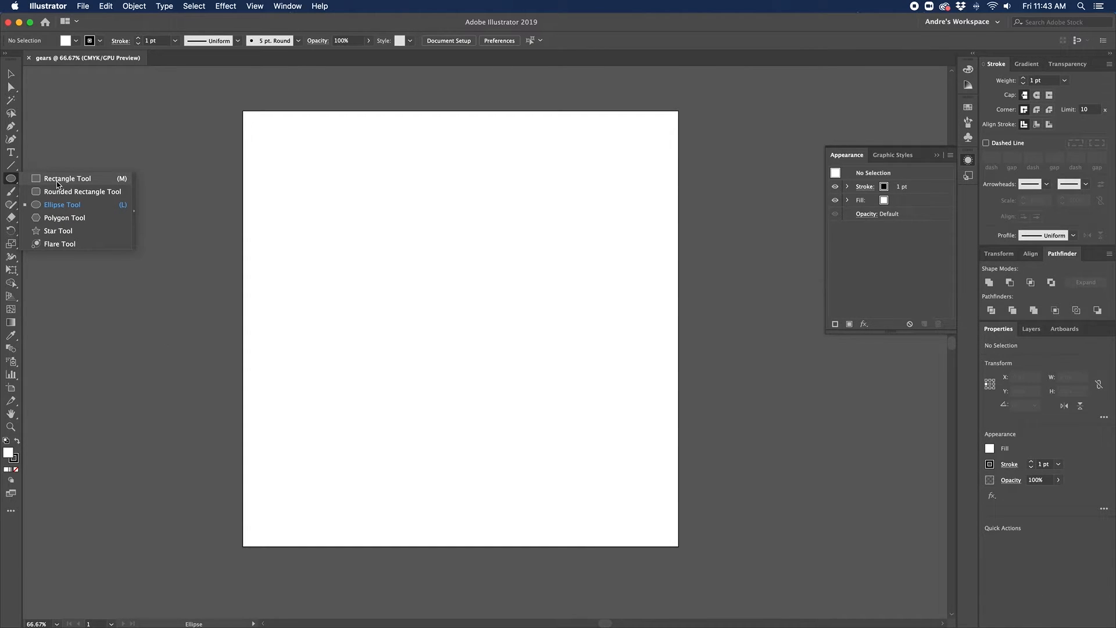
click(59, 235)
drag(378, 247, 427, 319)
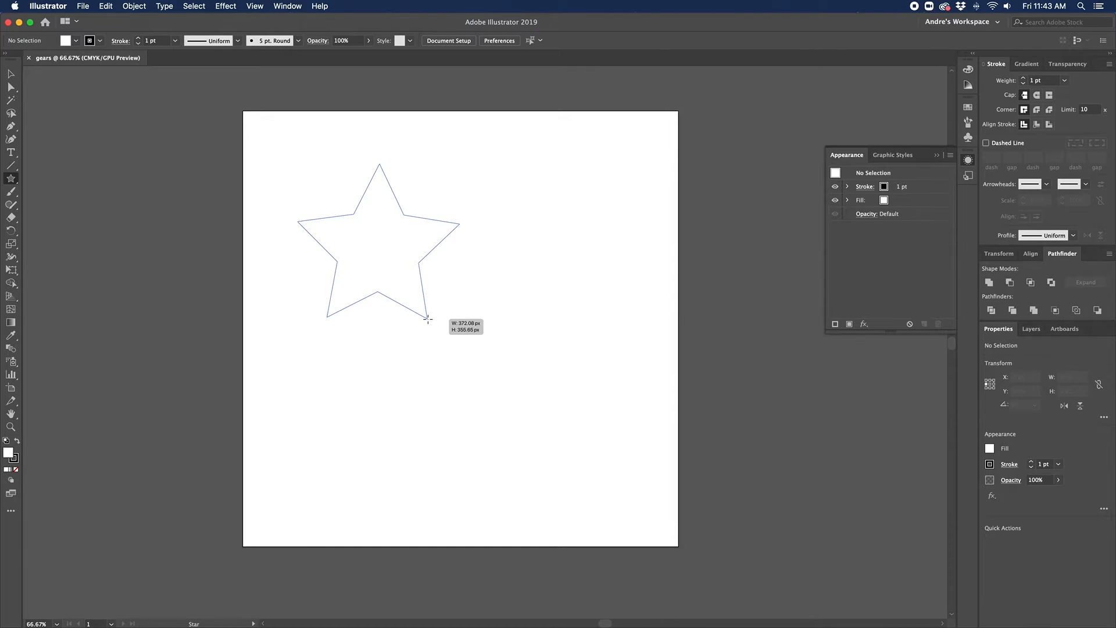
mouse_move(428, 319)
mouse_down()
mouse_move(437, 323)
mouse_move(410, 329)
mouse_up()
key(Up)
key(Up)
key(Up)
key(Up)
key(Up)
key(Up)
key(Up)
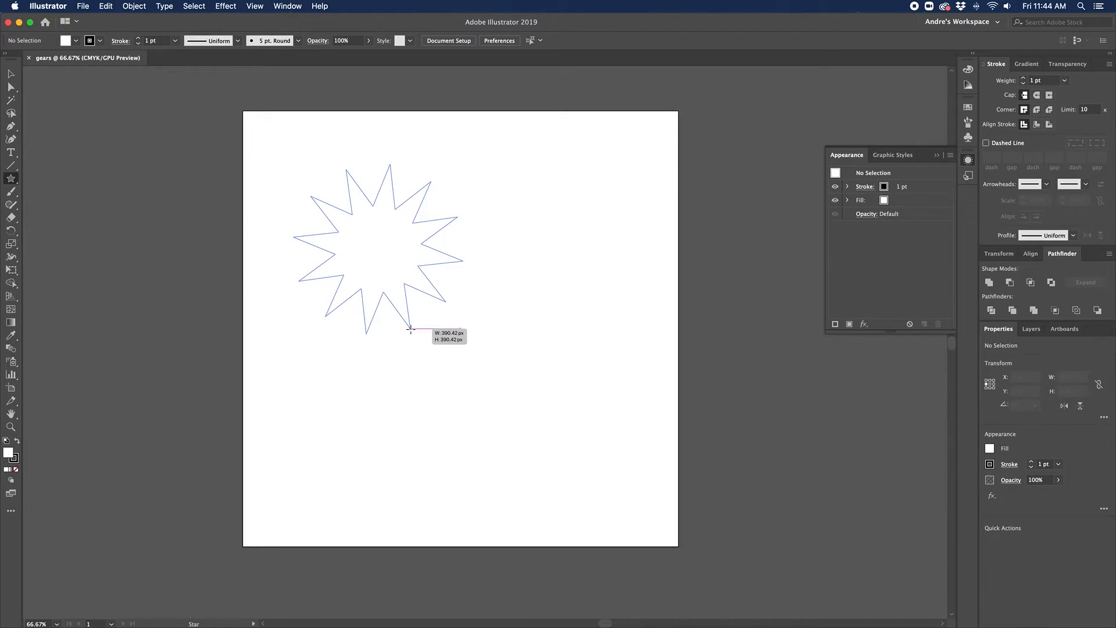
key(Up)
drag(410, 329, 416, 340)
key(Up)
key(Up)
key(Up)
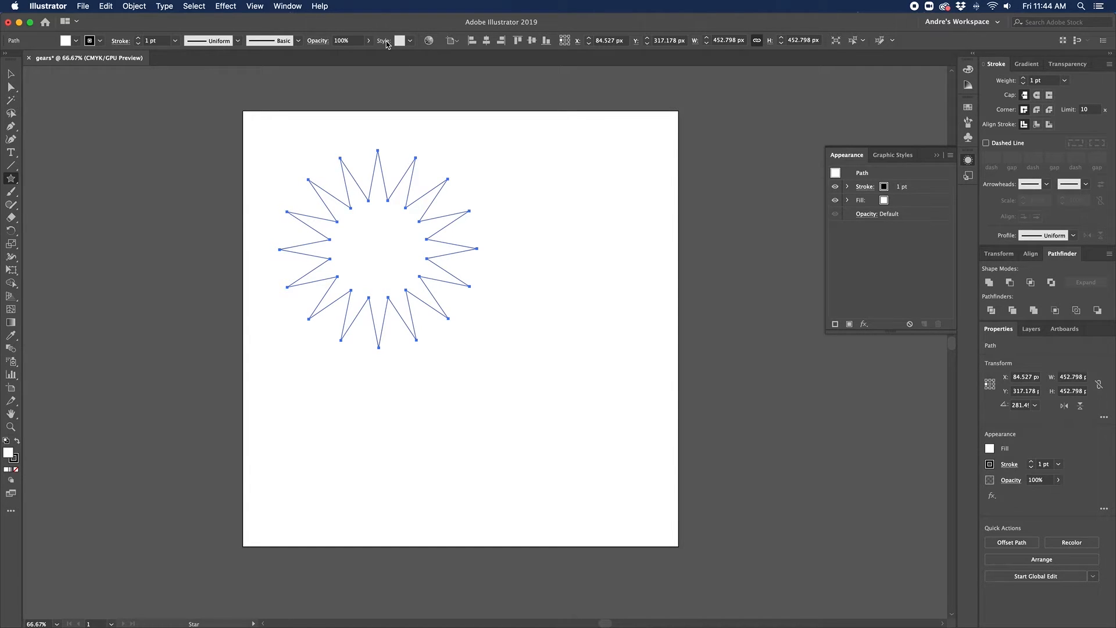
click(10, 75)
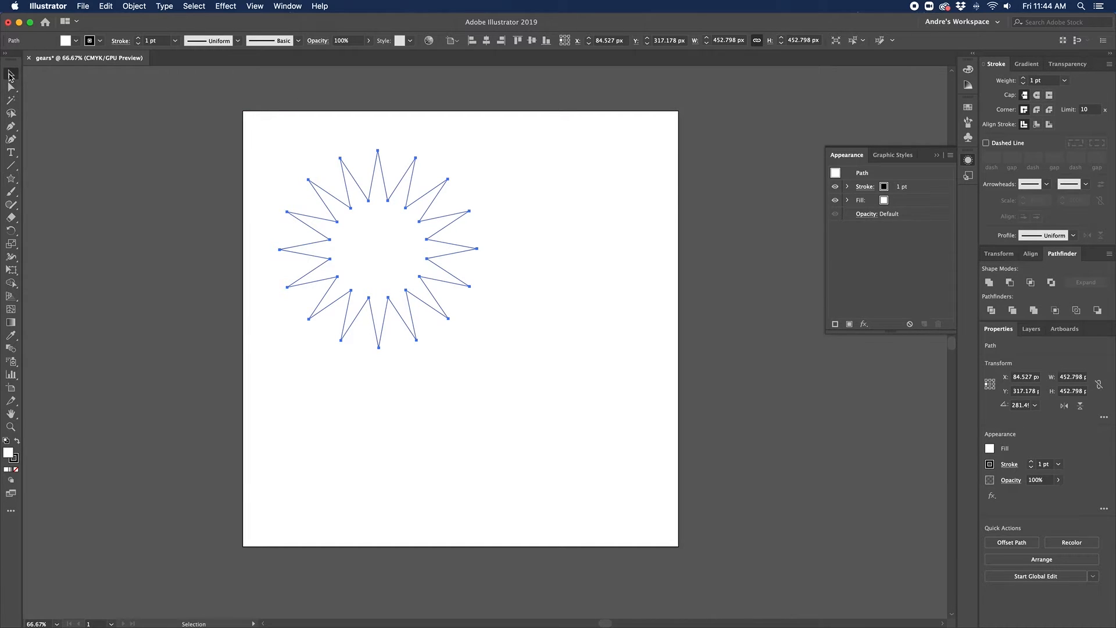
click(205, 172)
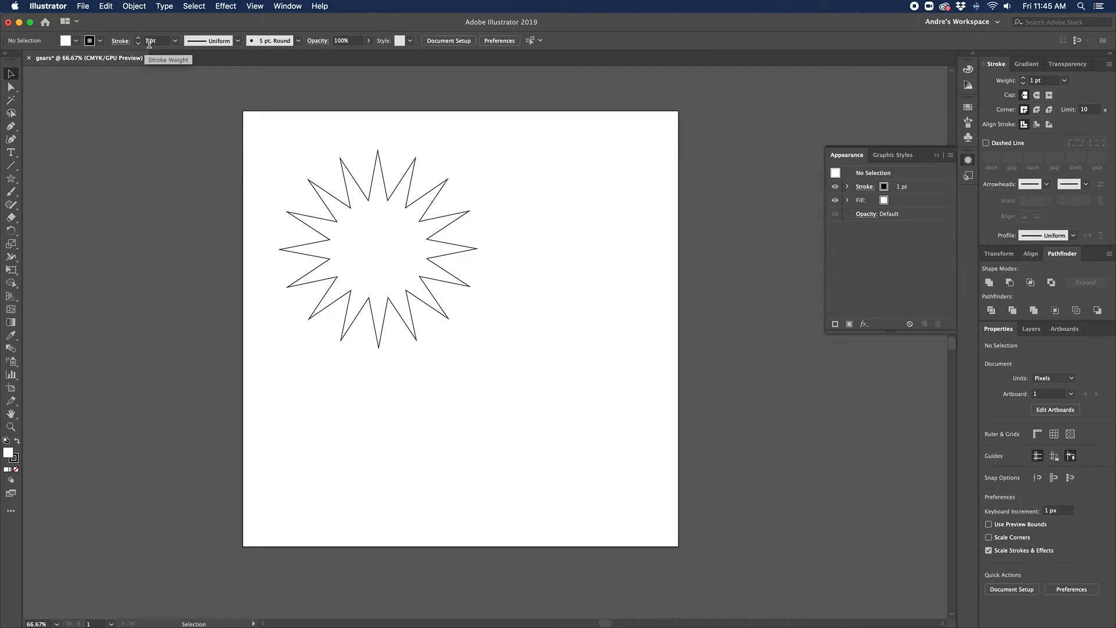
Step: Select the star and set its stroke to None
click(308, 273)
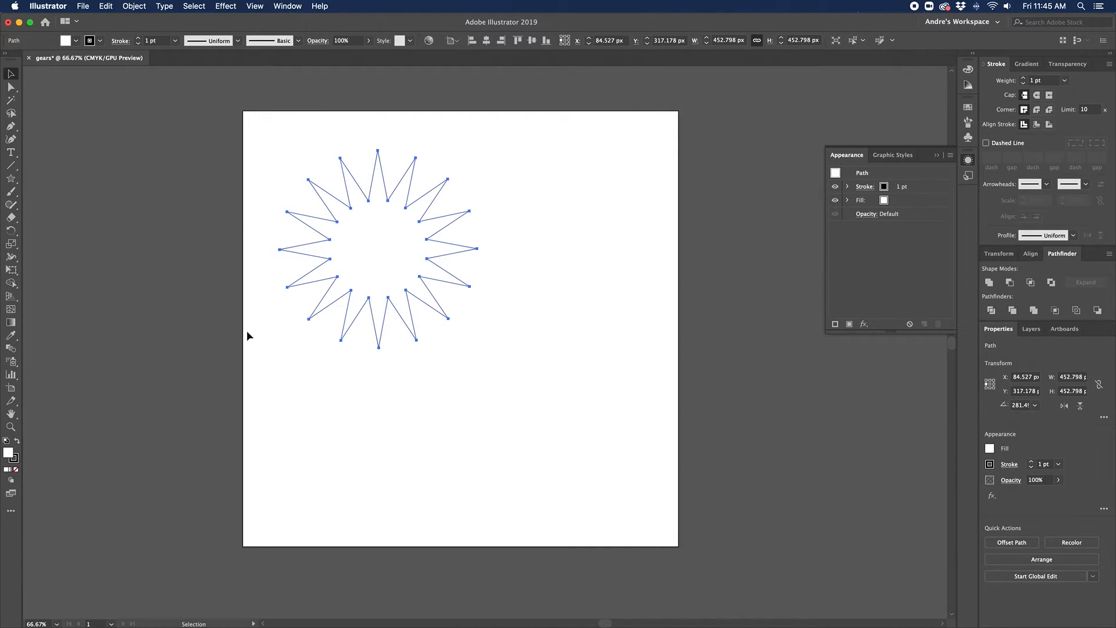
click(15, 461)
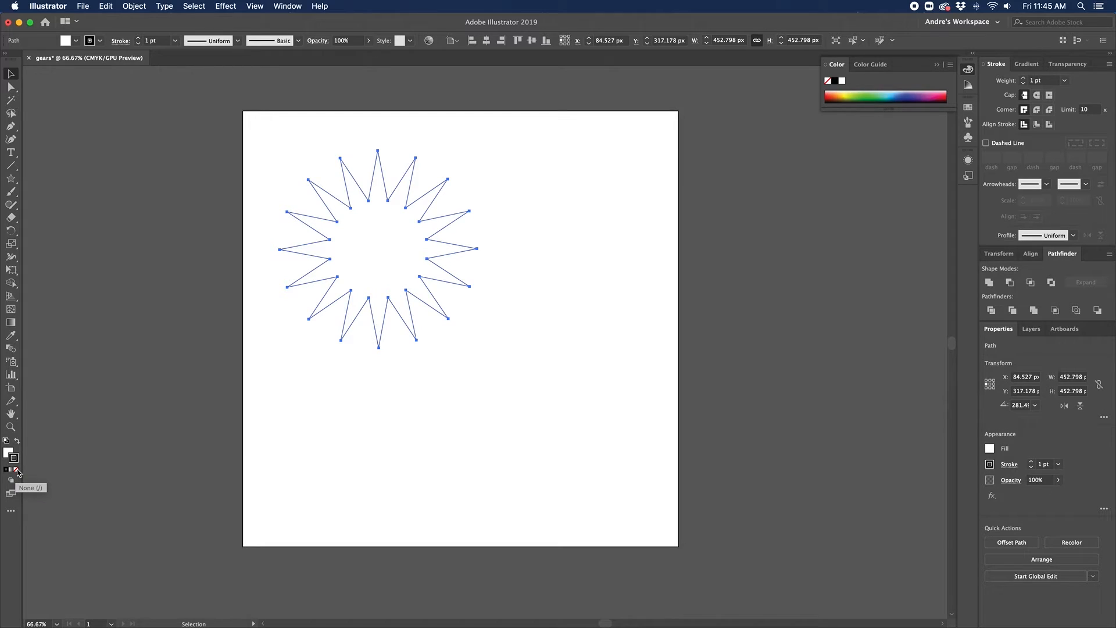
click(17, 471)
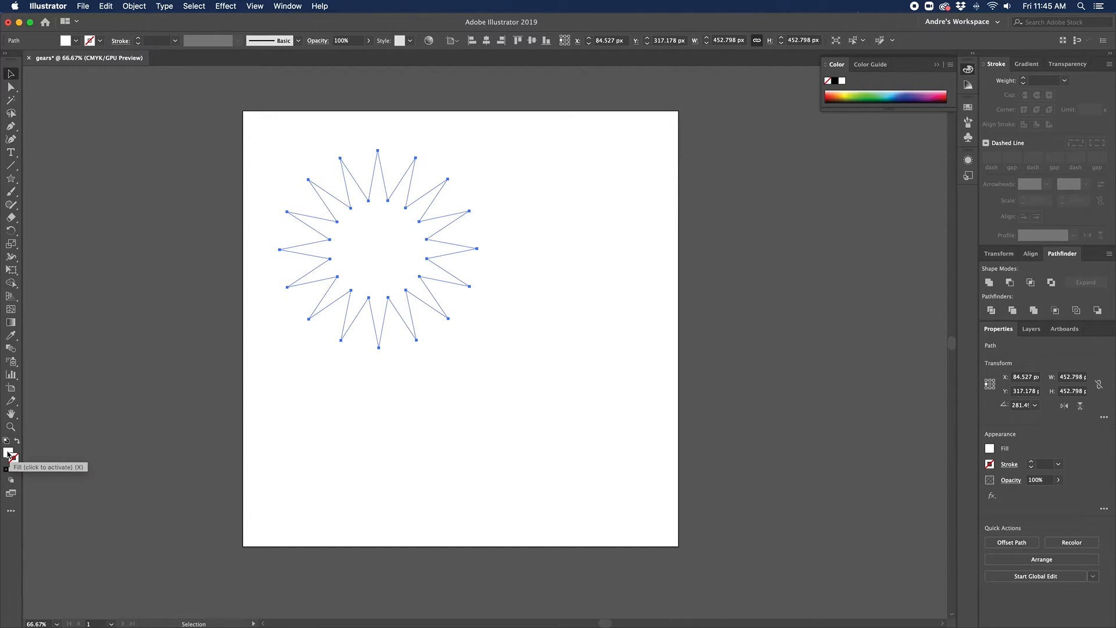
Step: Fill the star with a mid-blue and drag it toward the artboard centre
double_click(8, 453)
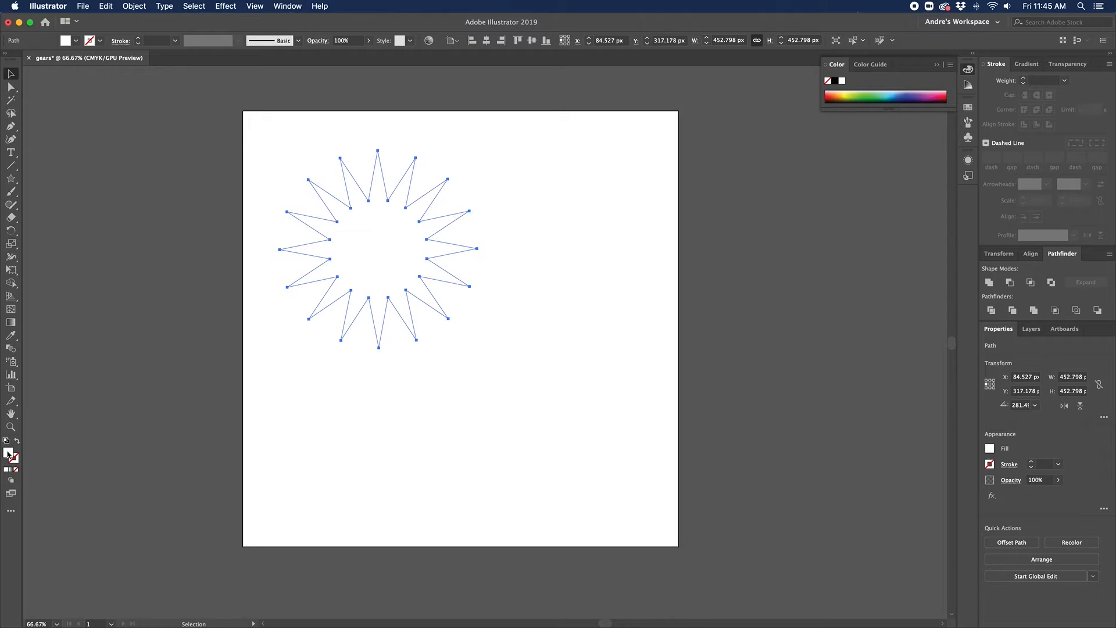
click(237, 161)
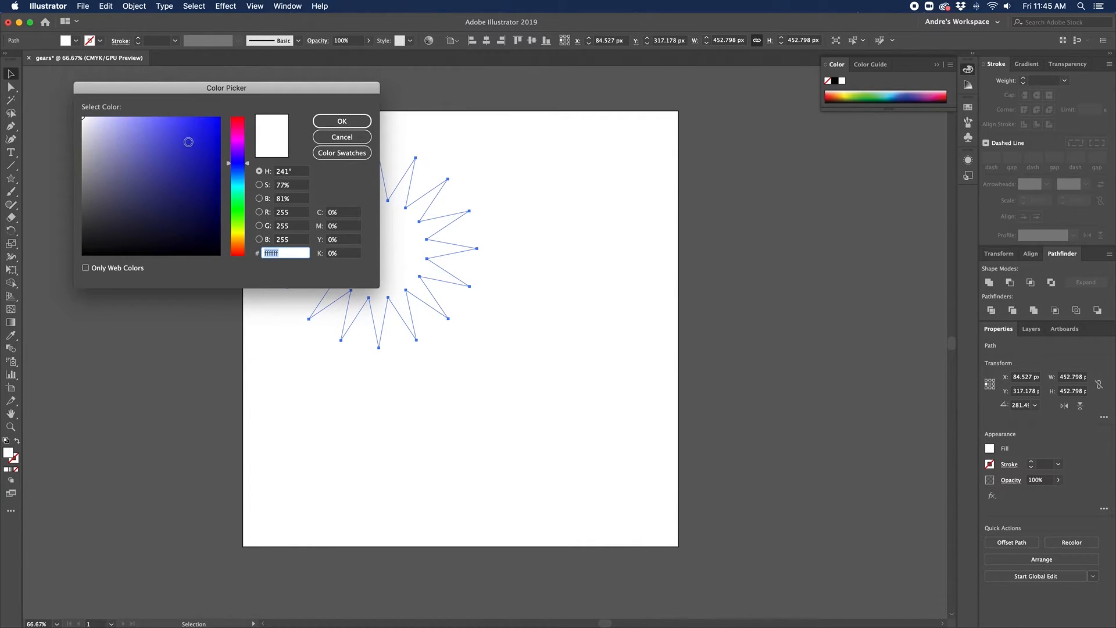
drag(186, 142, 167, 150)
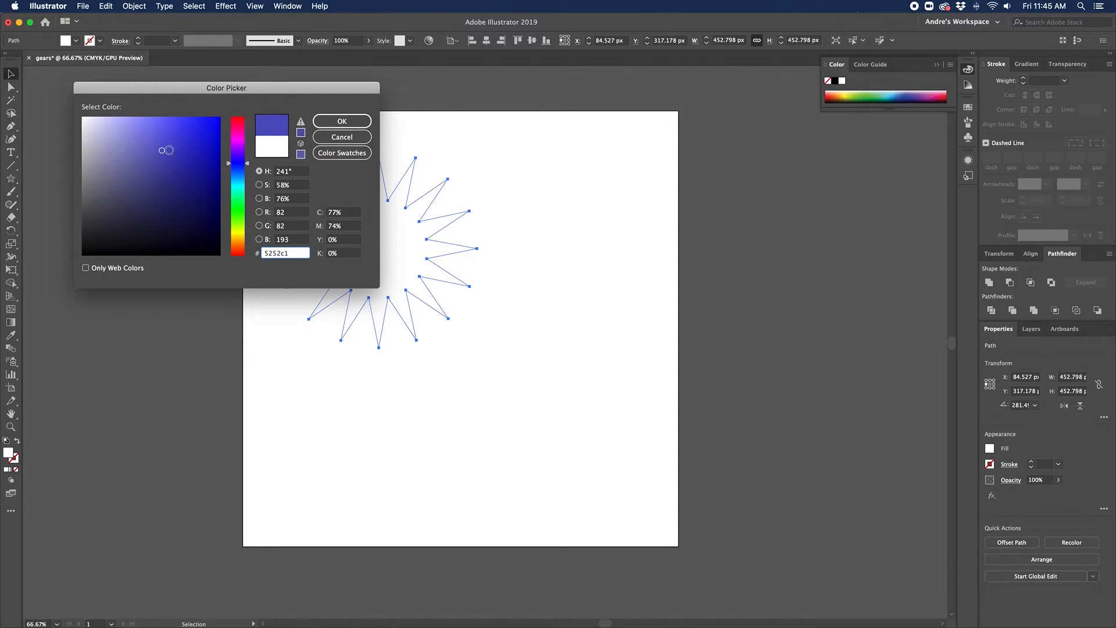
click(234, 170)
click(177, 159)
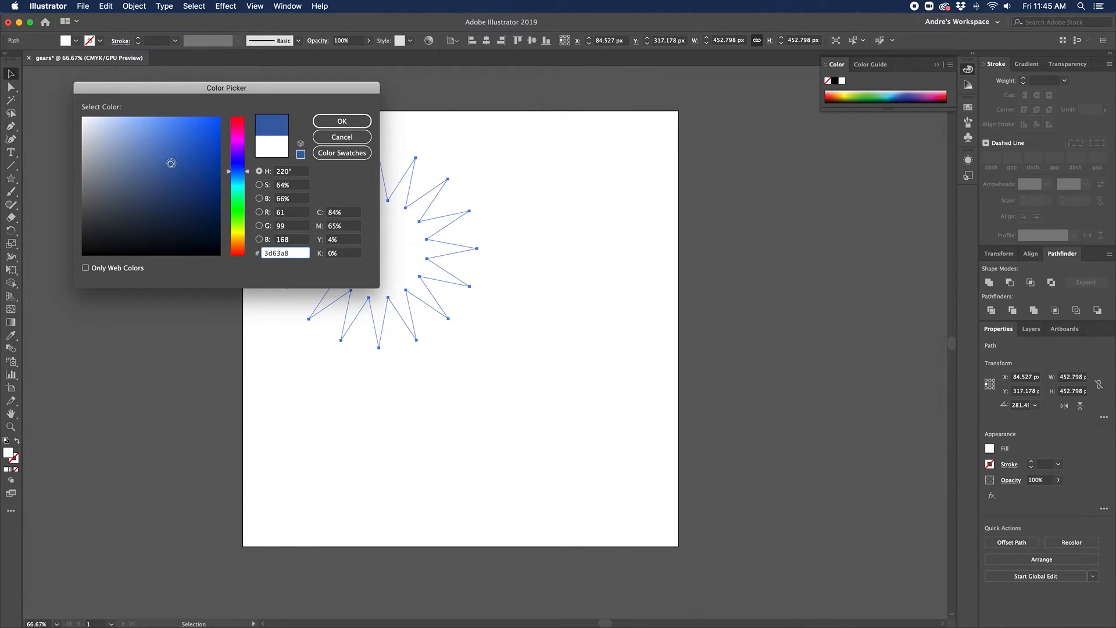
click(333, 121)
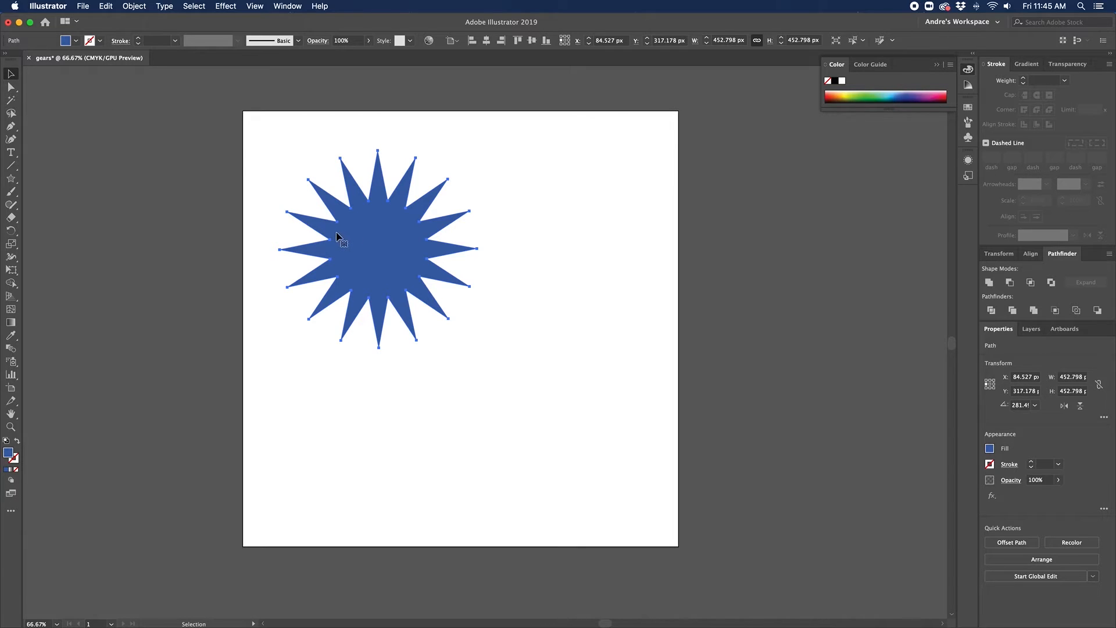
drag(351, 249, 512, 347)
click(353, 366)
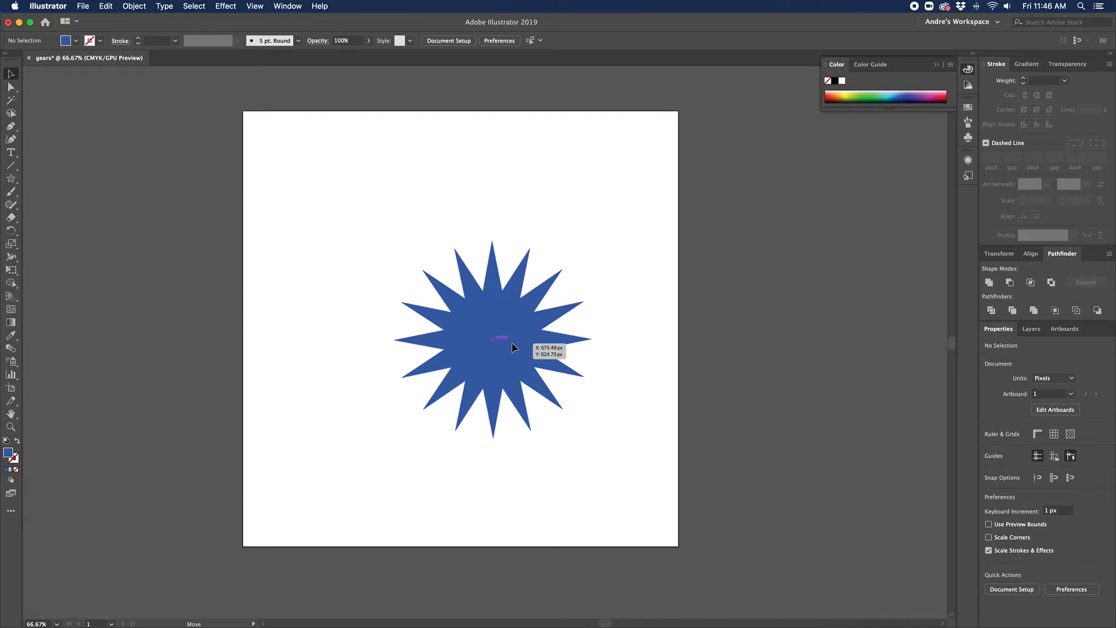
click(512, 347)
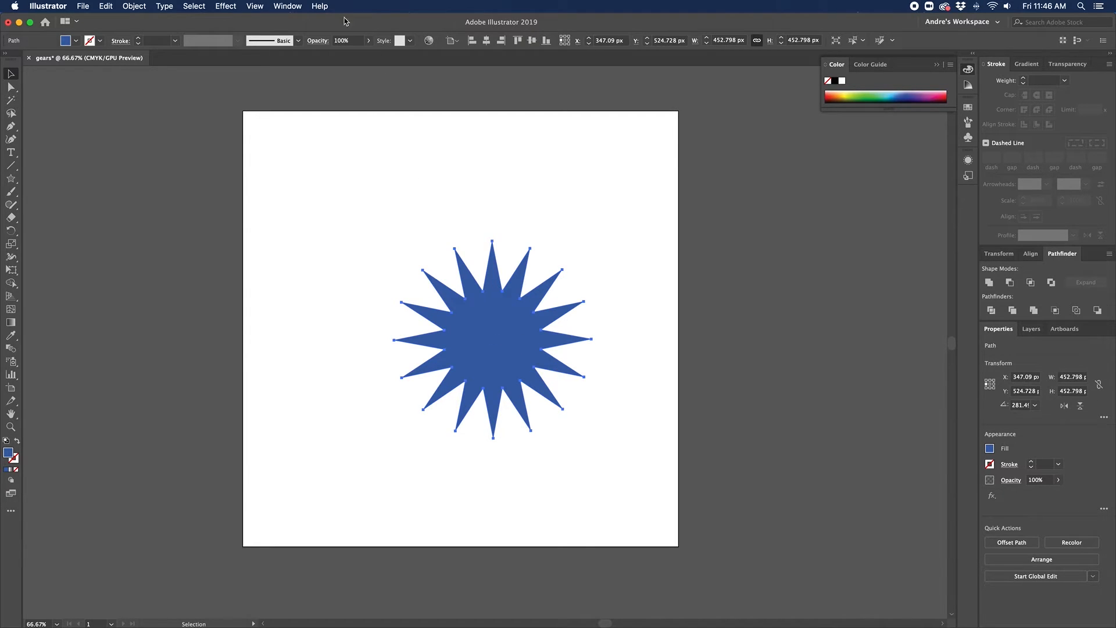
click(254, 6)
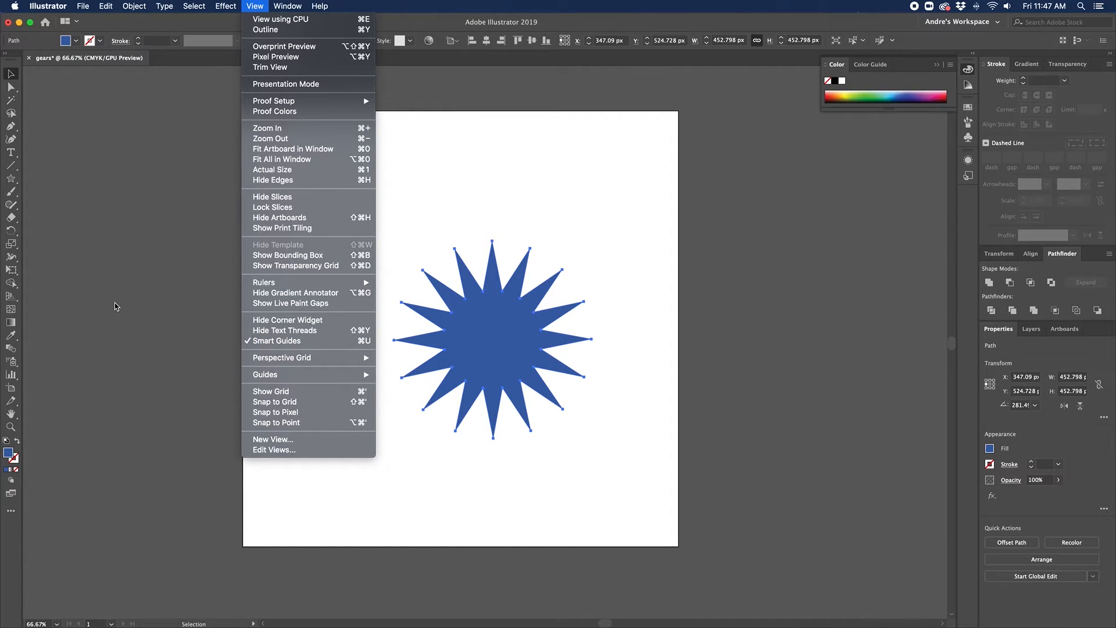
Step: Move the star to the upper left and float the Align panel on its own
mouse_move(294, 6)
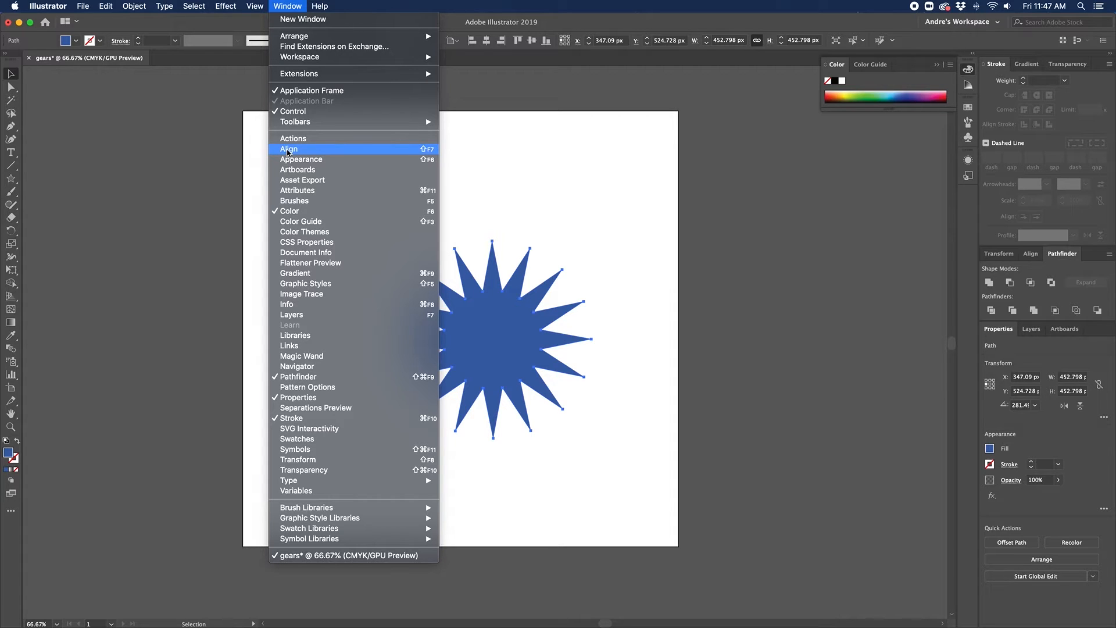
click(287, 150)
drag(492, 355, 370, 252)
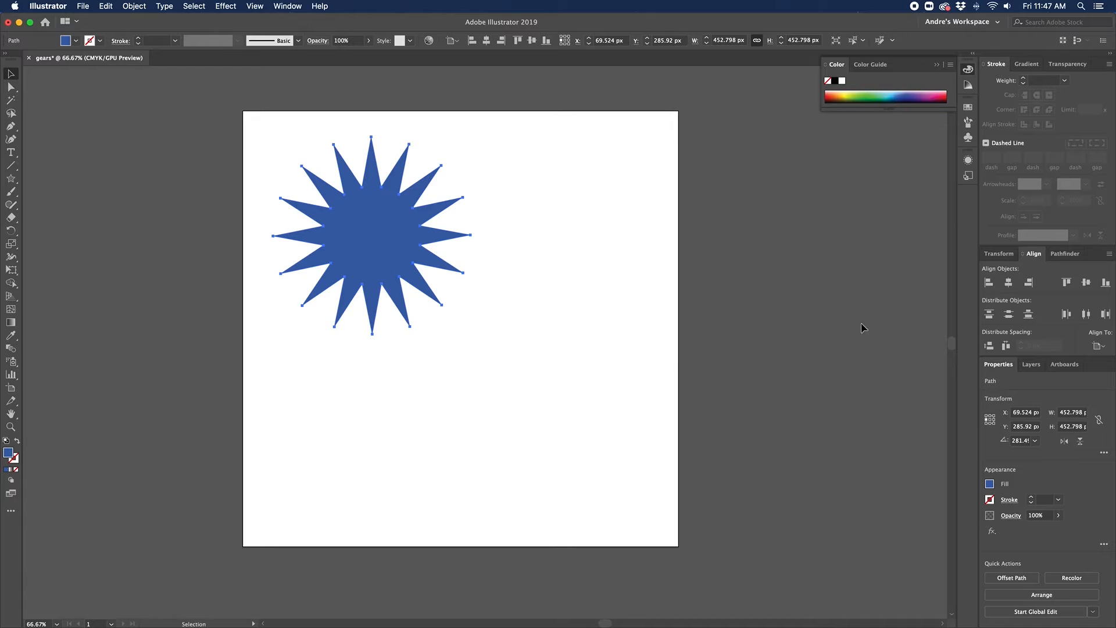
drag(1034, 254, 695, 169)
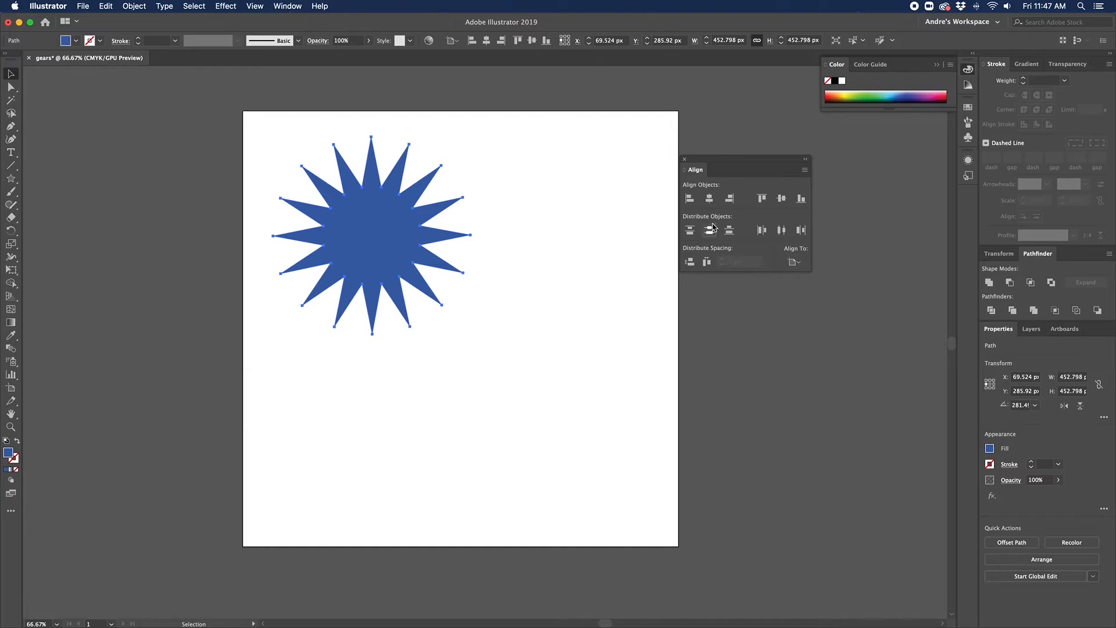
Step: Centre the star horizontally and vertically on the artboard, then close the Align panel
click(793, 259)
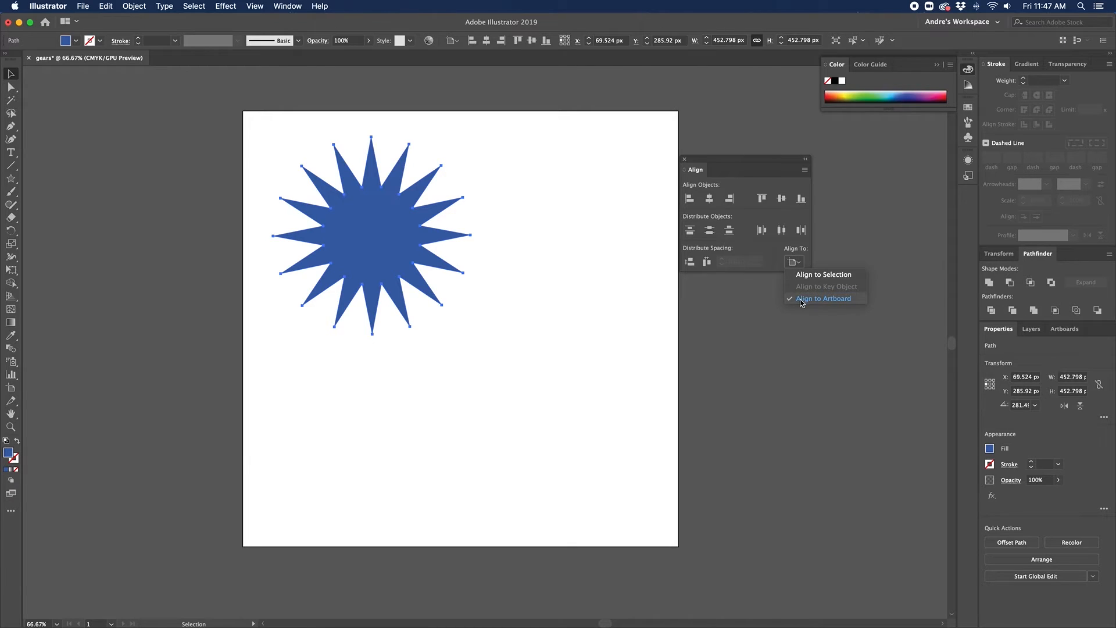
click(836, 299)
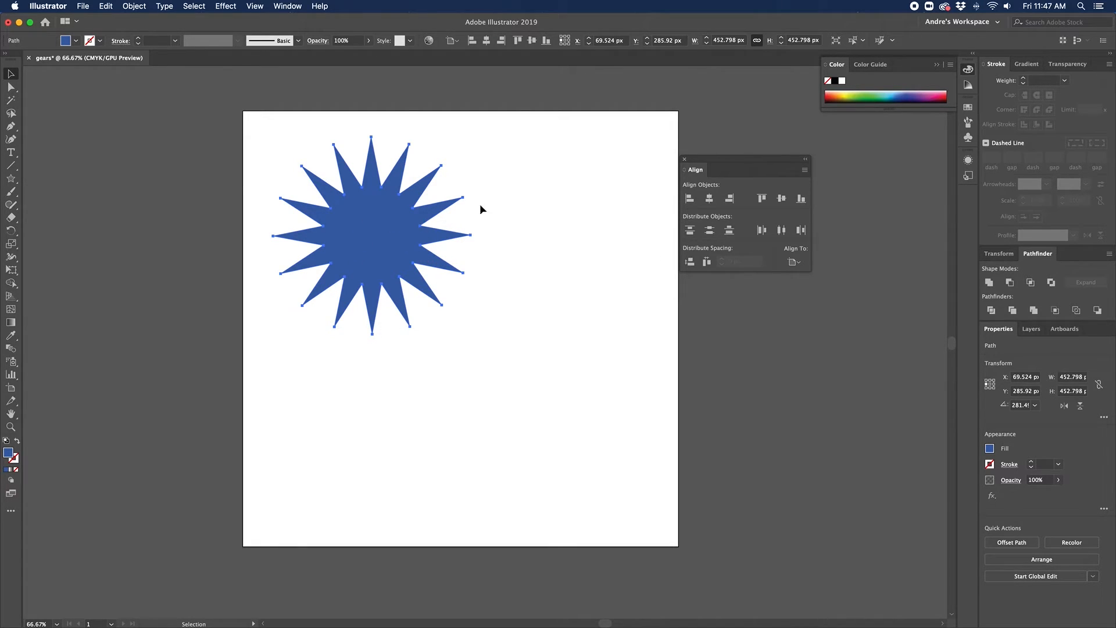
click(710, 200)
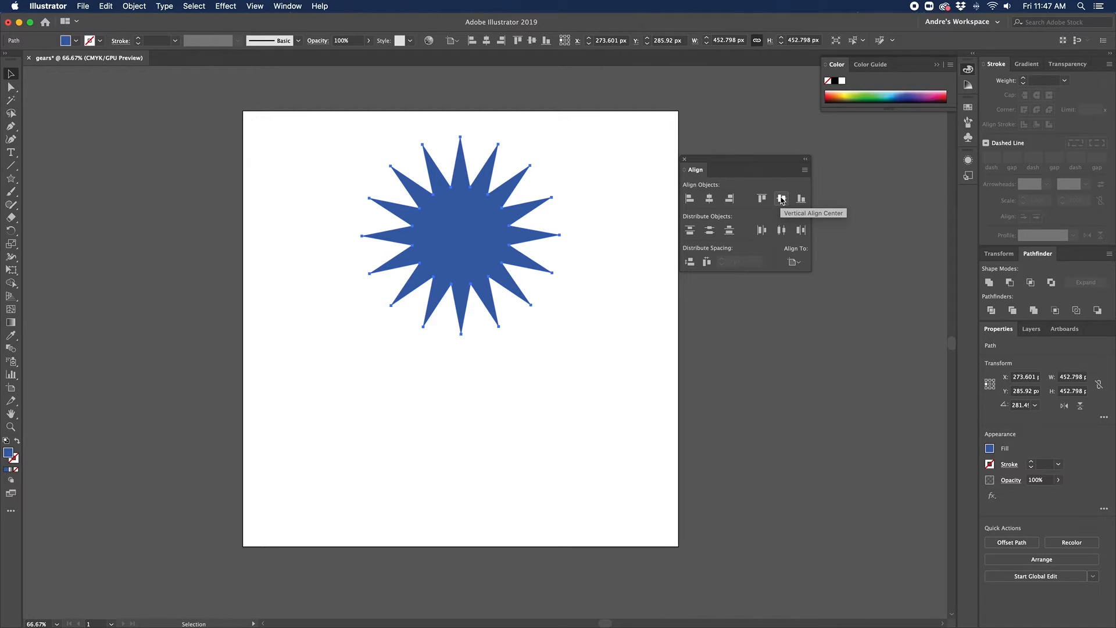
click(782, 199)
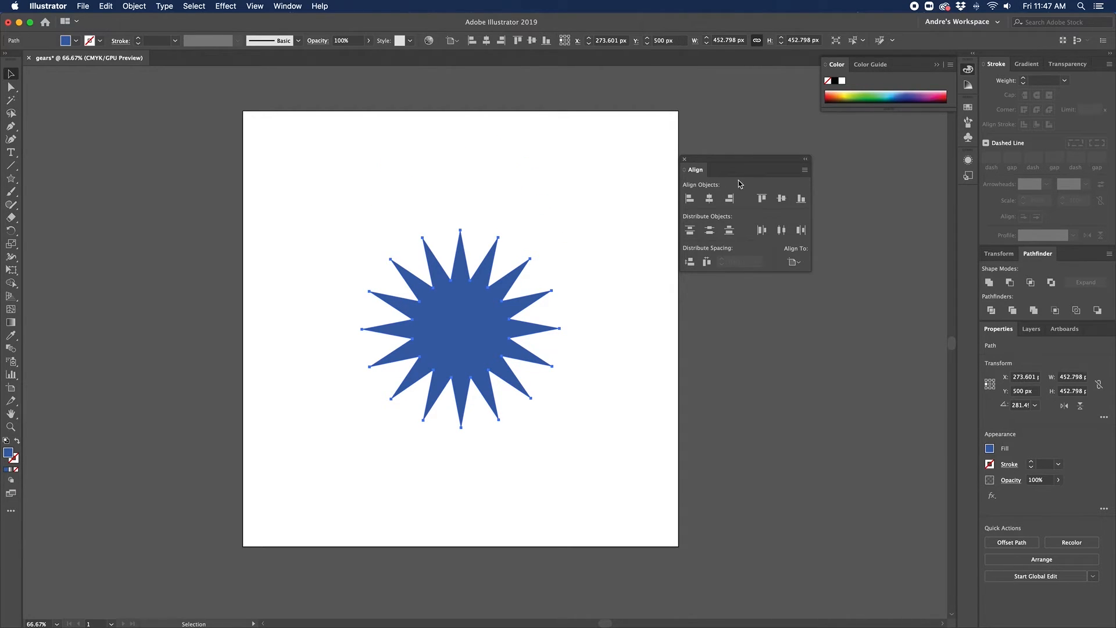
click(685, 159)
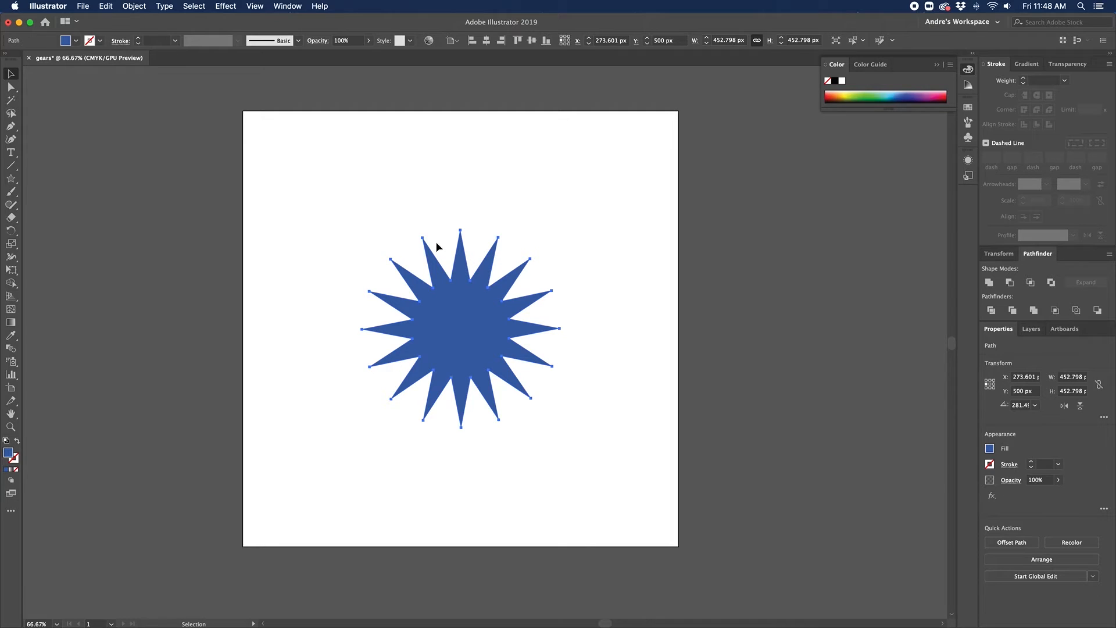
Step: Float the Pathfinder panel out of its dock group, leaving the Window menu unchanged
drag(1037, 253, 702, 185)
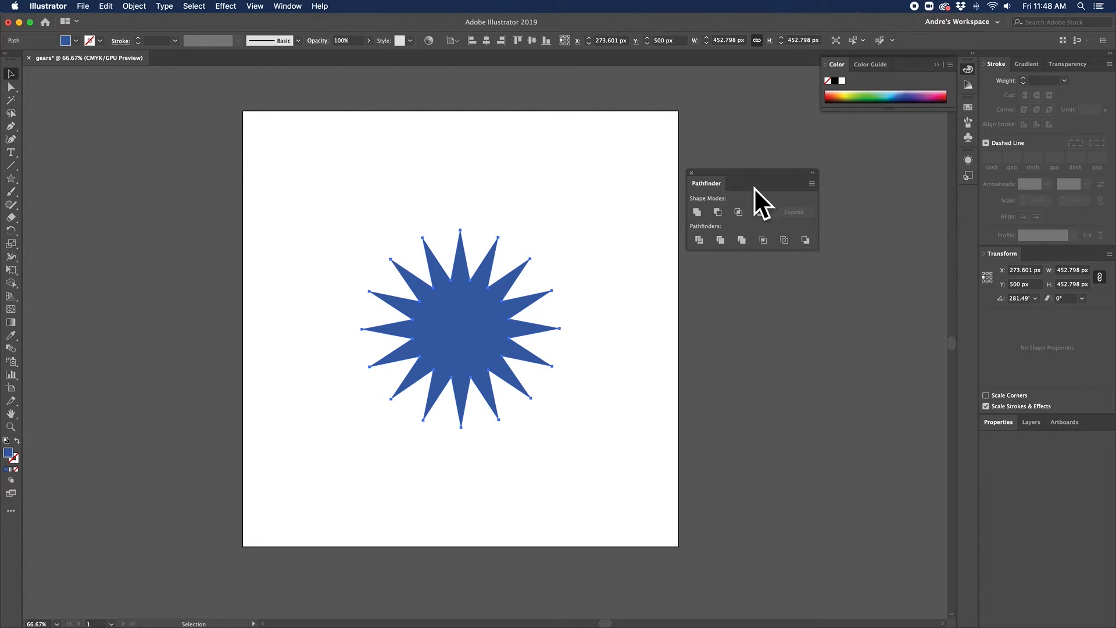
click(286, 7)
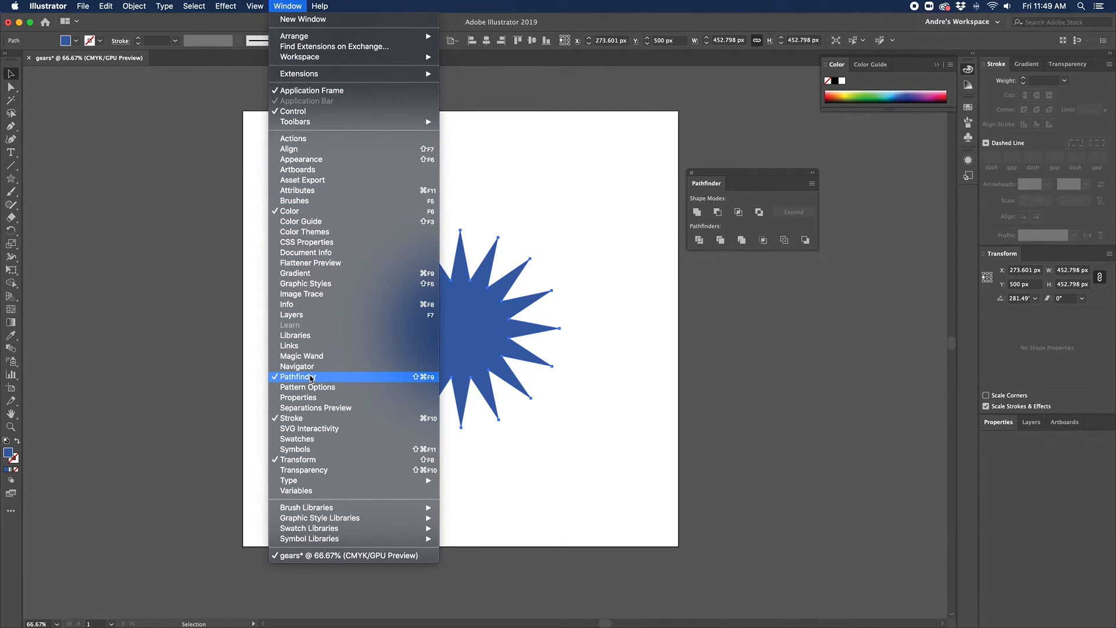
click(729, 399)
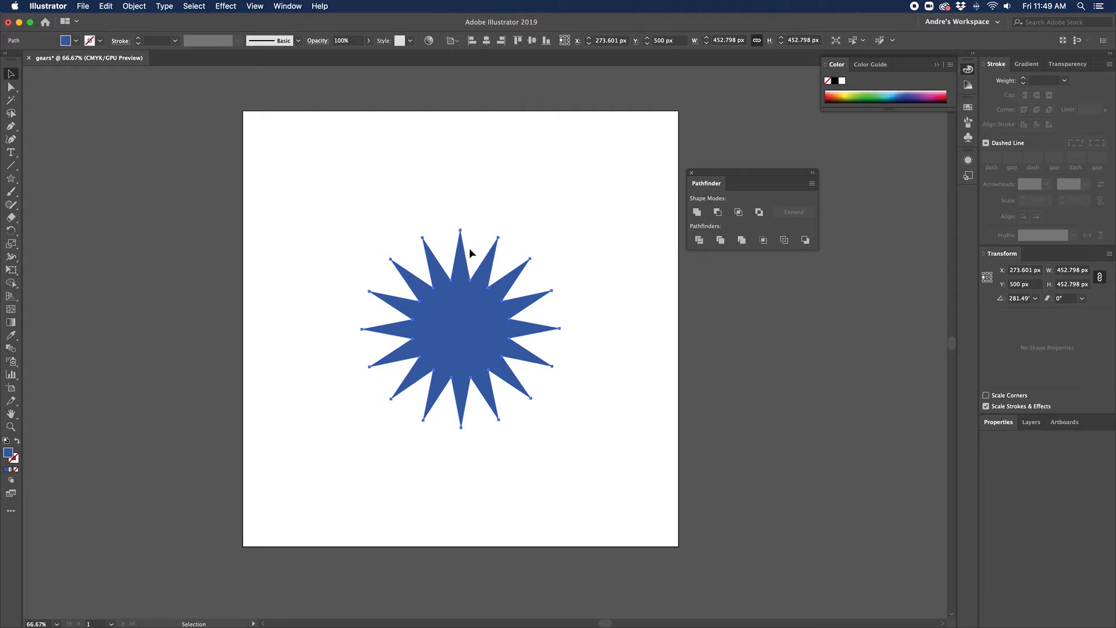
Step: Draw a circle centred on the star, undoing a misplaced first one, then select both shapes
click(12, 180)
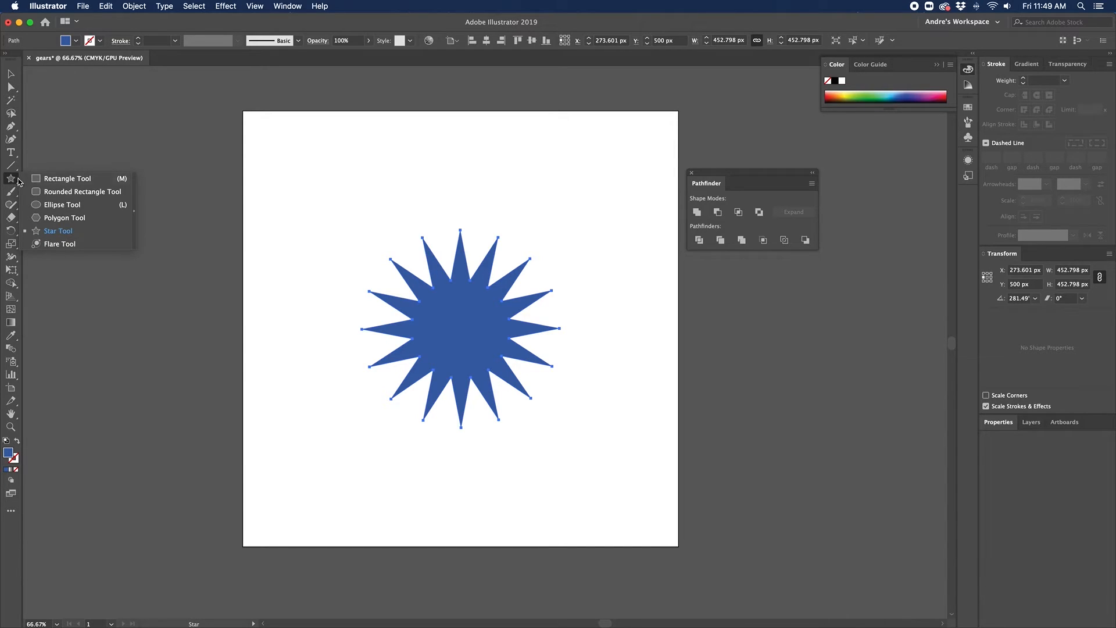
click(65, 207)
drag(294, 194, 438, 309)
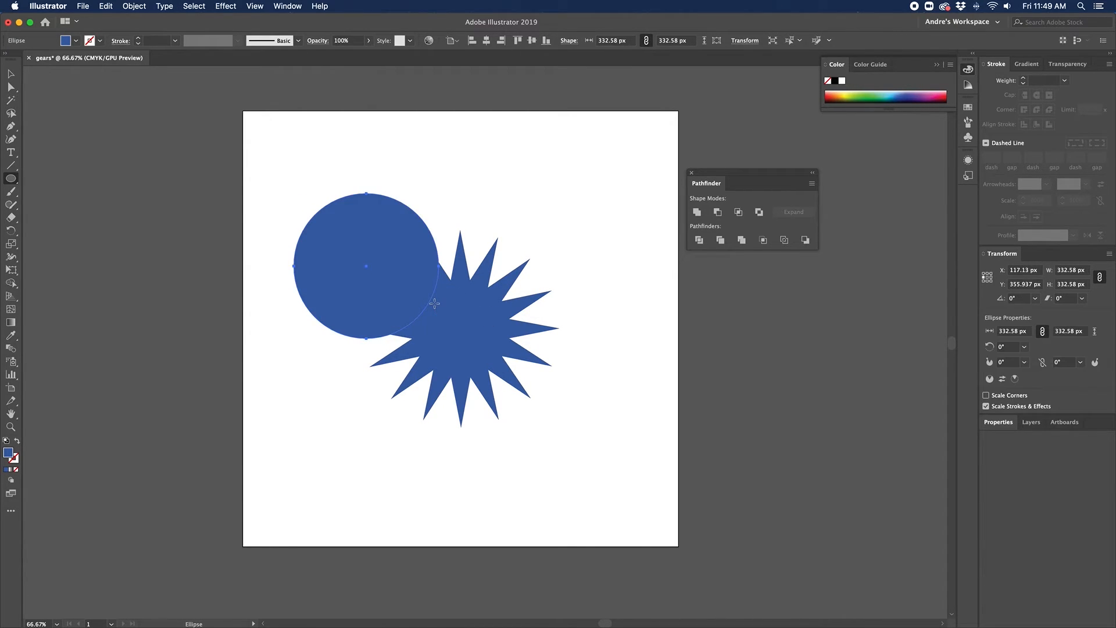
key(super+z)
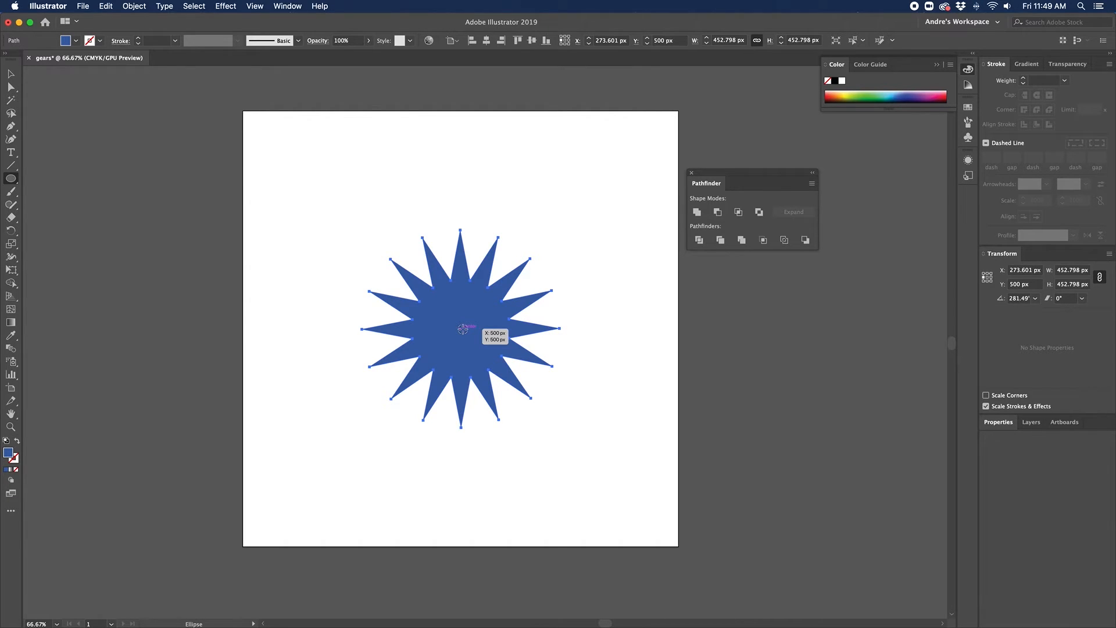
drag(463, 329, 390, 270)
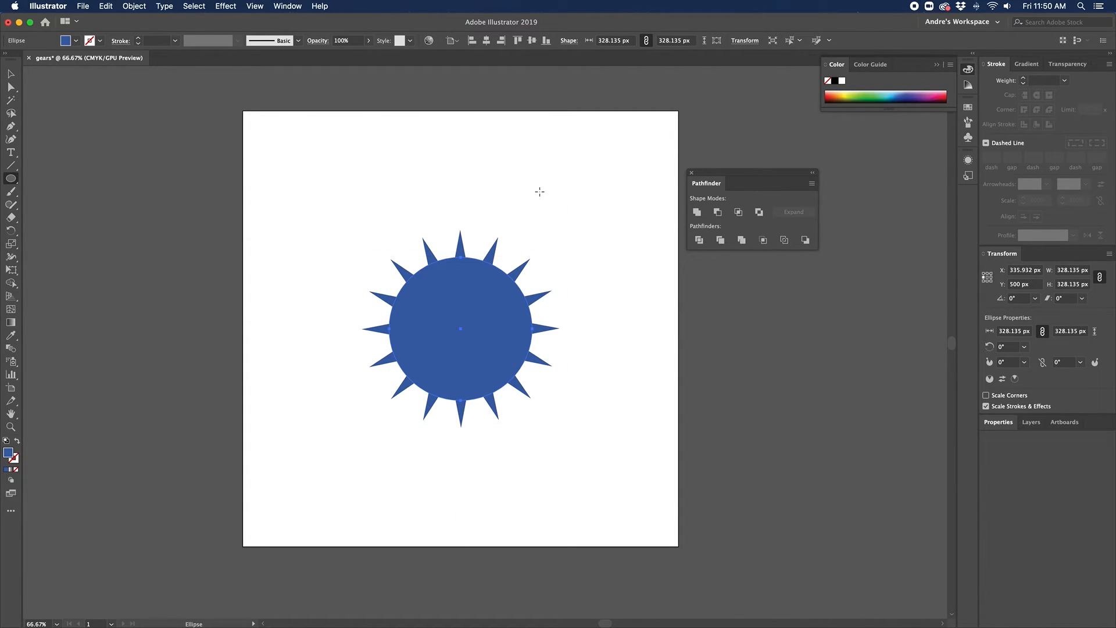
click(12, 77)
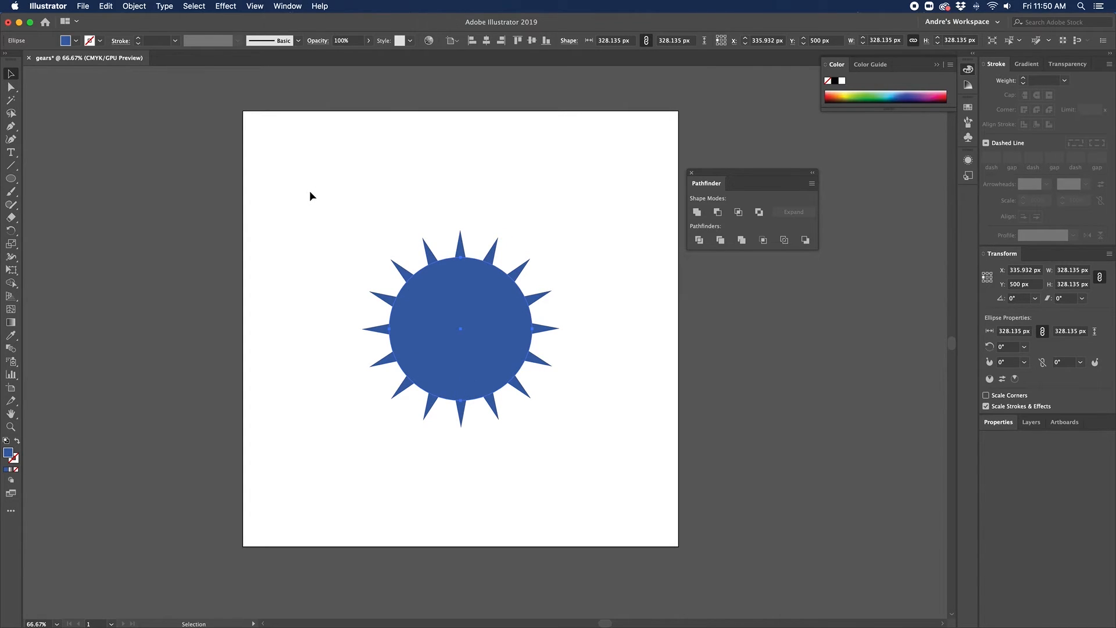
drag(318, 189, 576, 465)
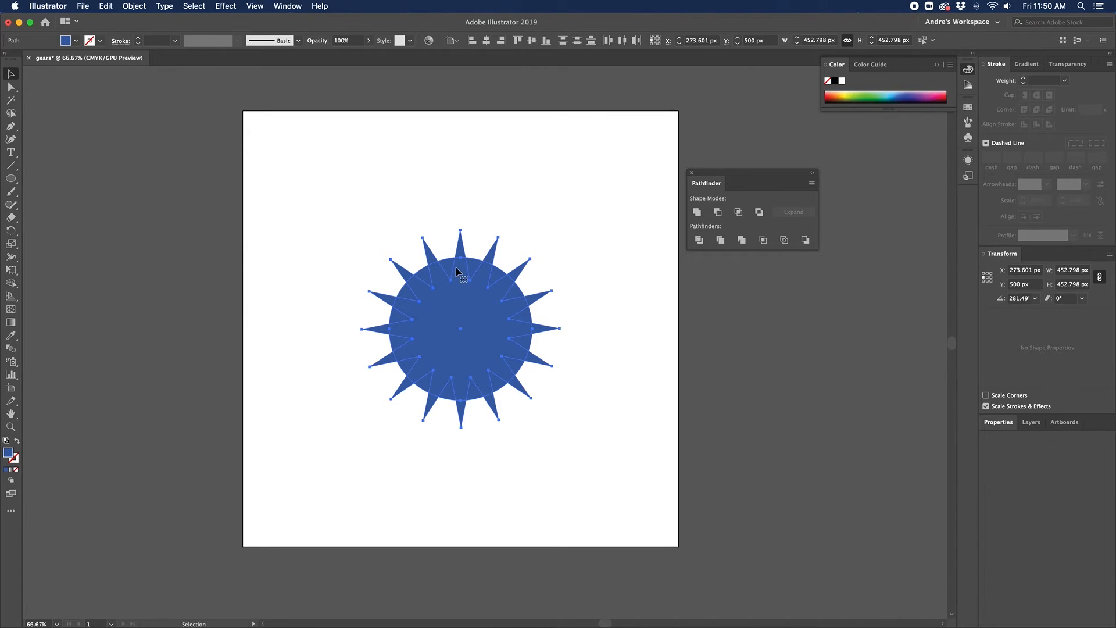
click(697, 212)
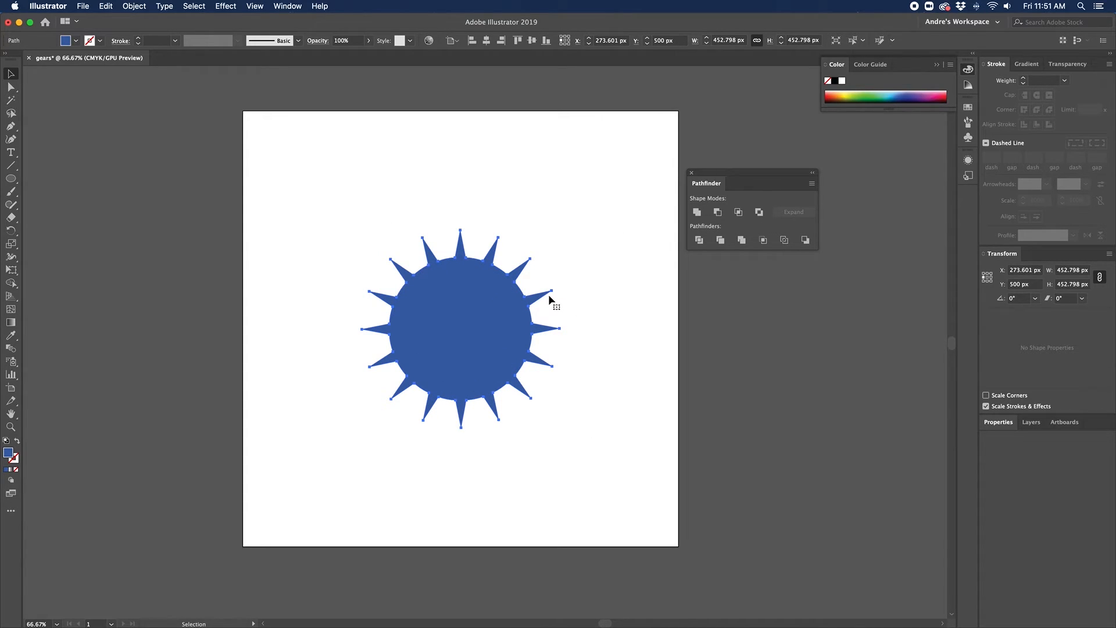
key(super+z)
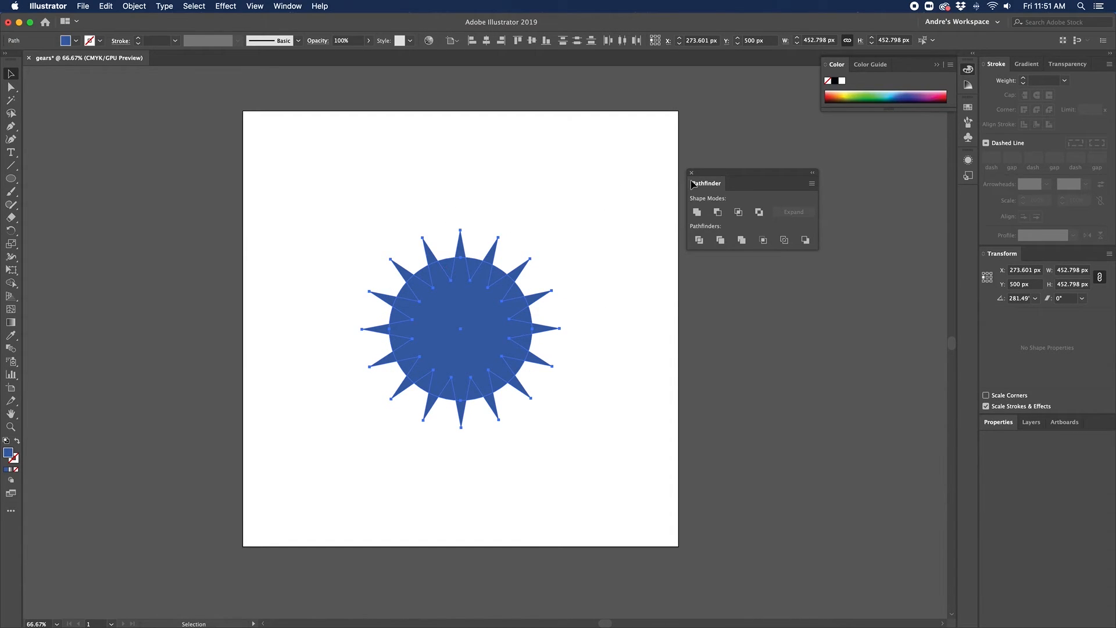
click(717, 213)
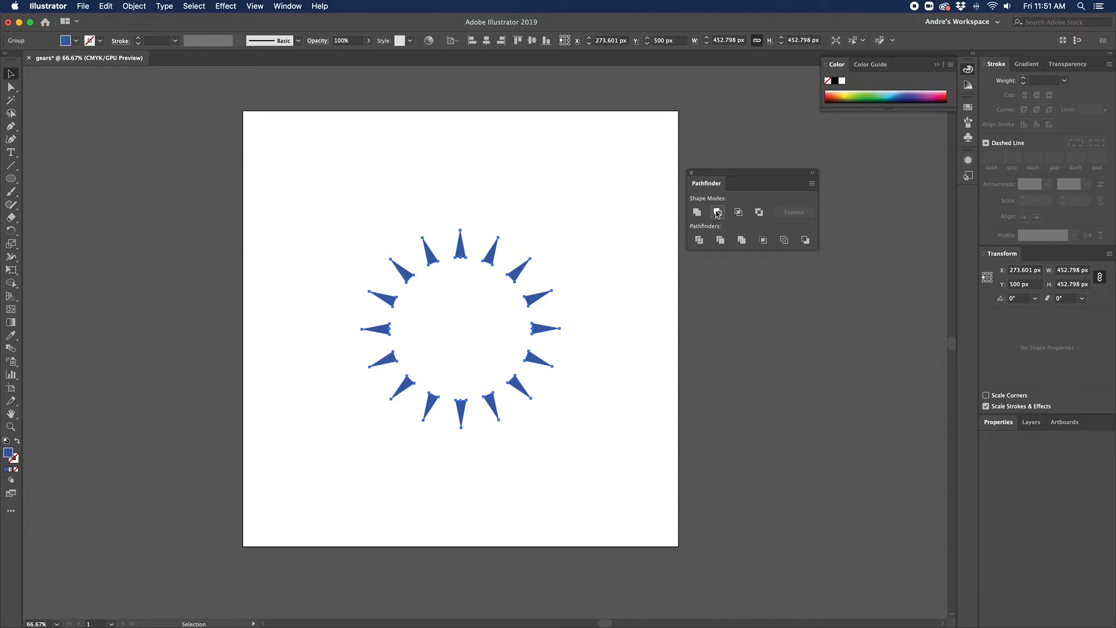
key(super+z)
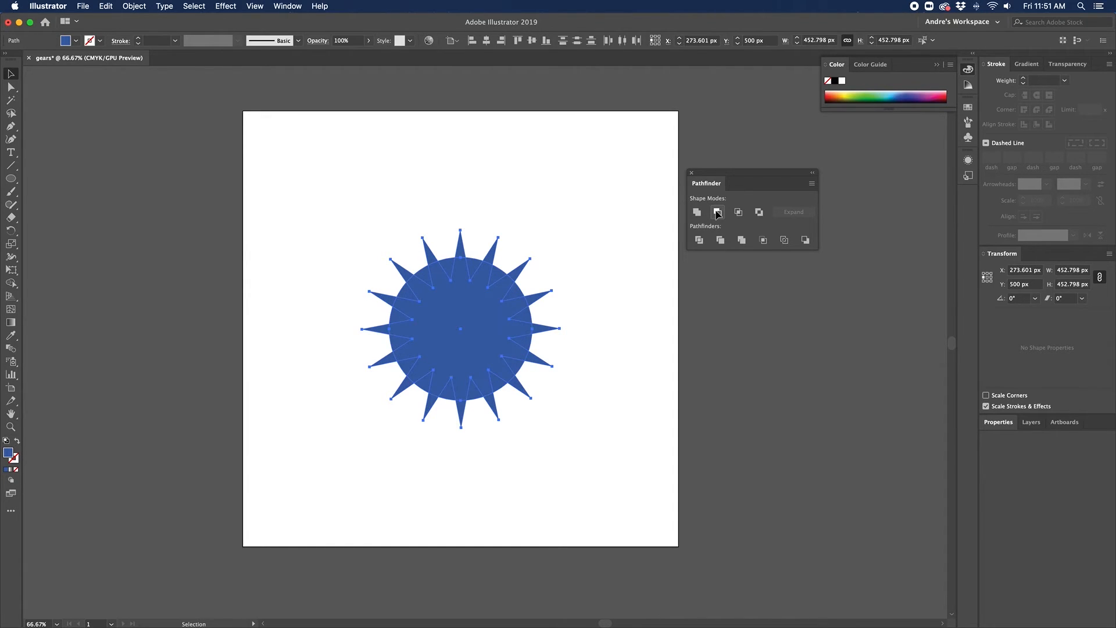
Step: Apply Pathfinder Intersect to the star and circle to form flat-ended teeth
click(739, 213)
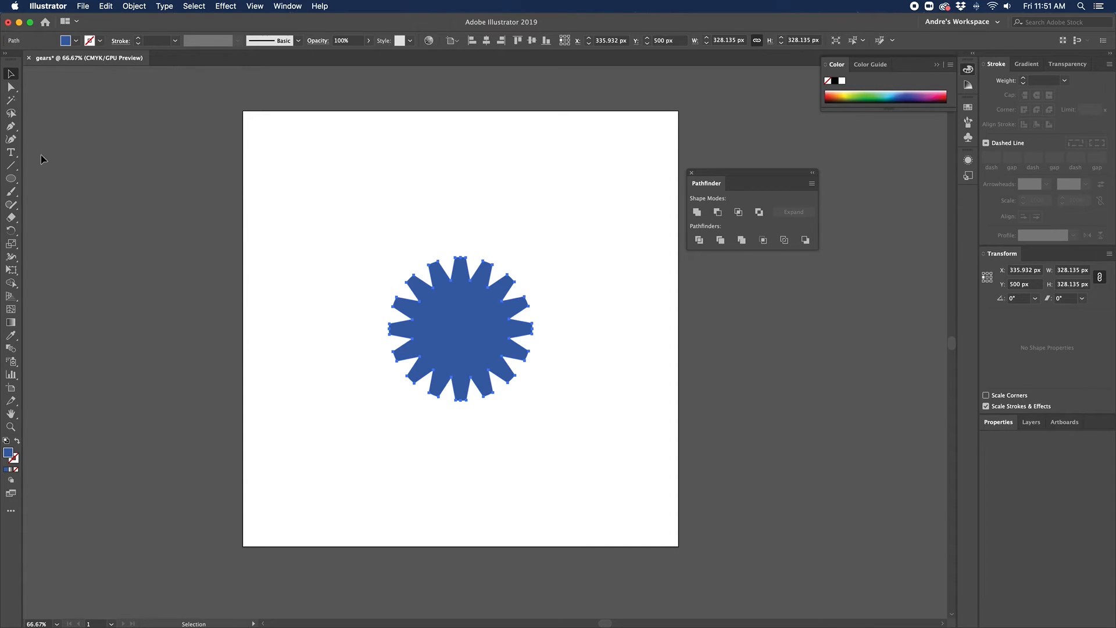
Step: Draw a 270.62 px circle at the gear centre and Unite it with the gear
click(11, 182)
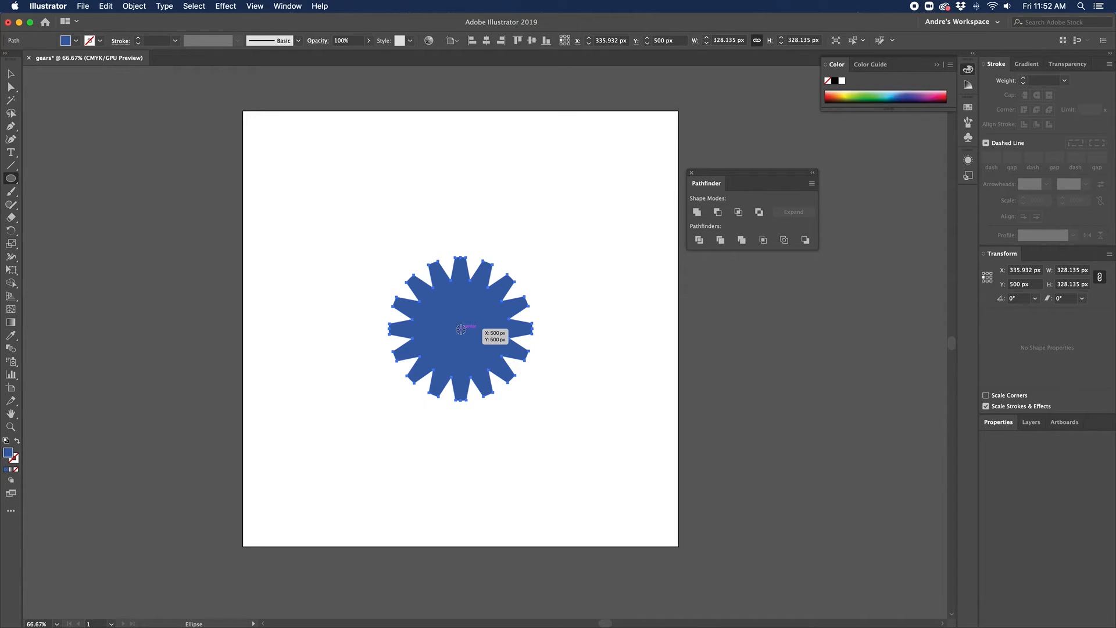
drag(461, 329, 401, 271)
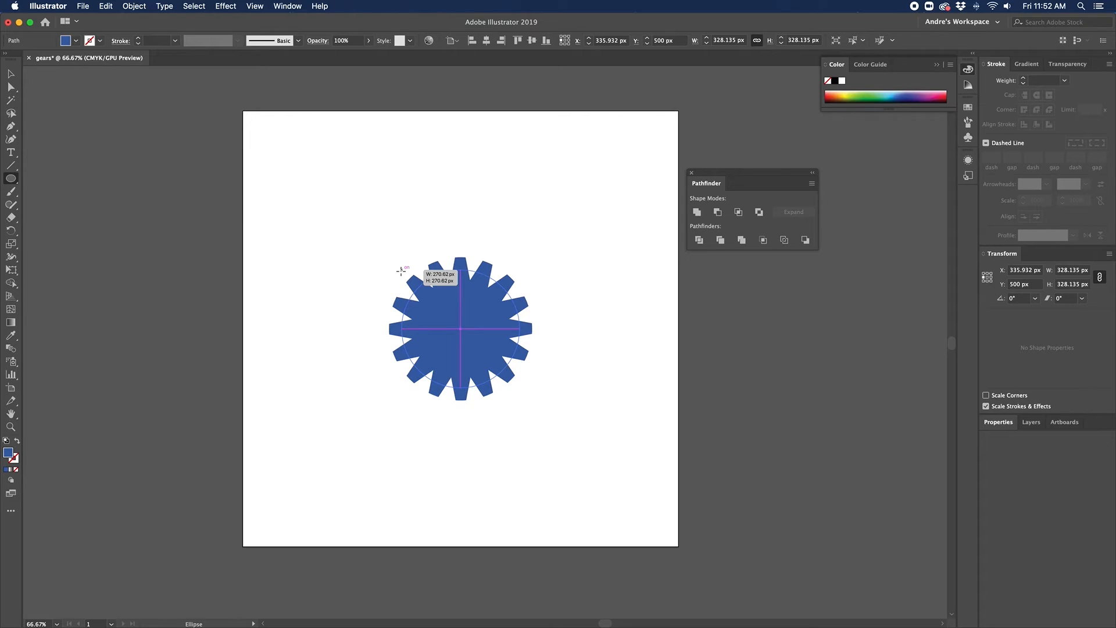
drag(401, 271, 401, 271)
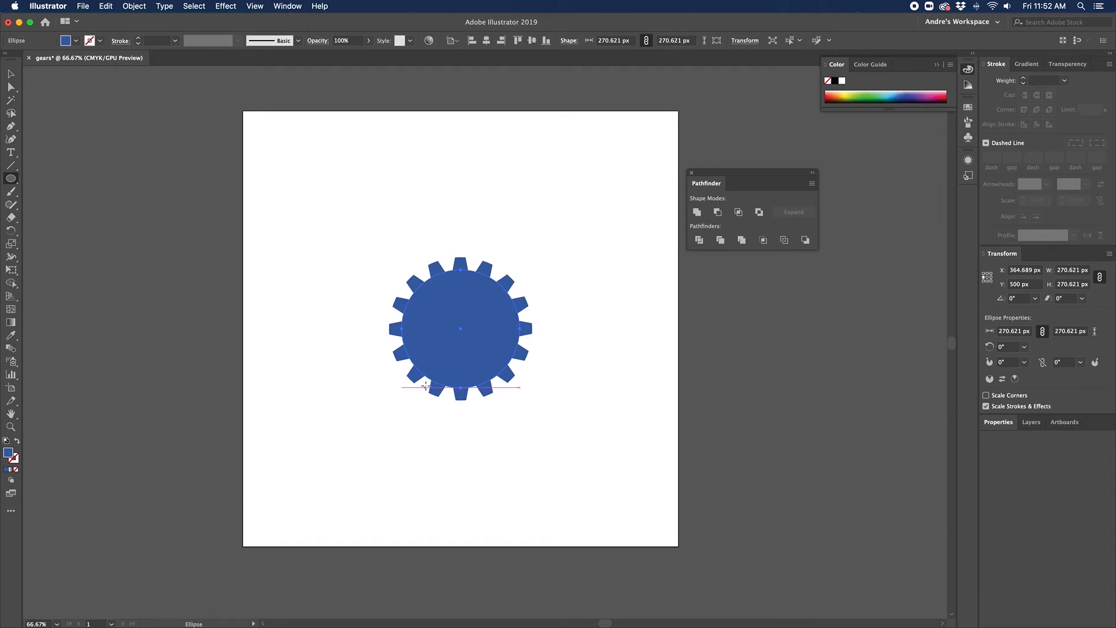
key(v)
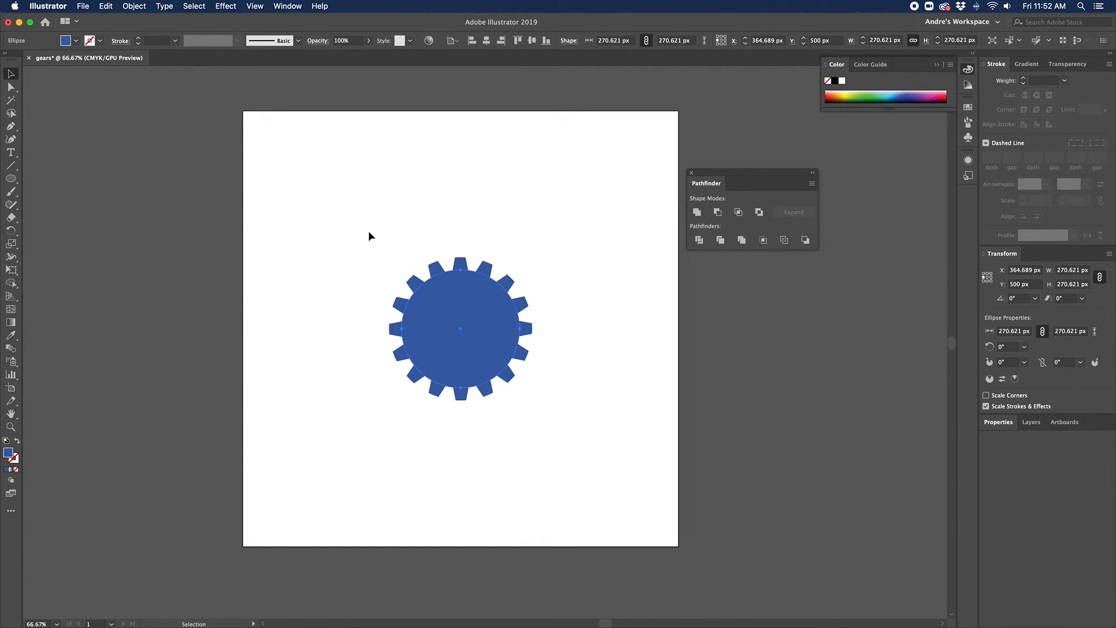
drag(368, 234, 564, 444)
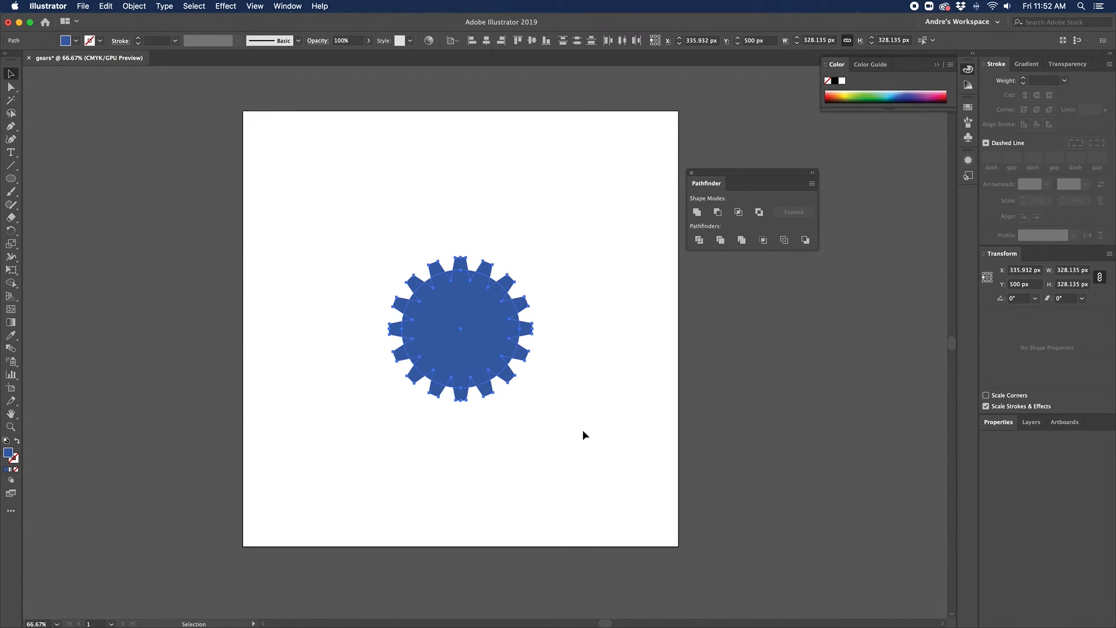
click(697, 212)
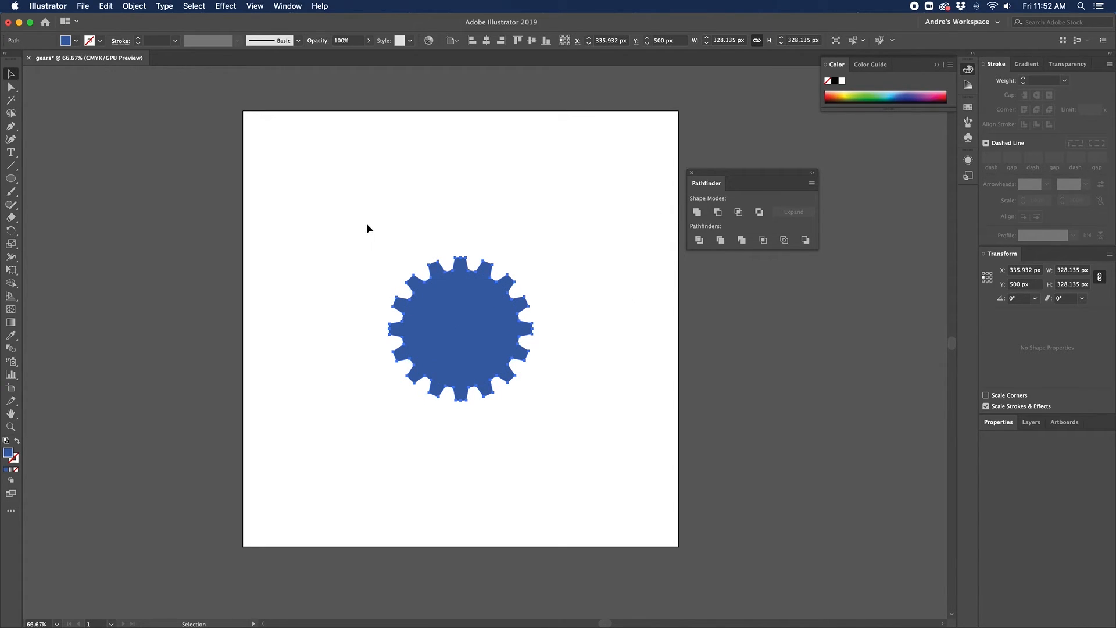
click(367, 228)
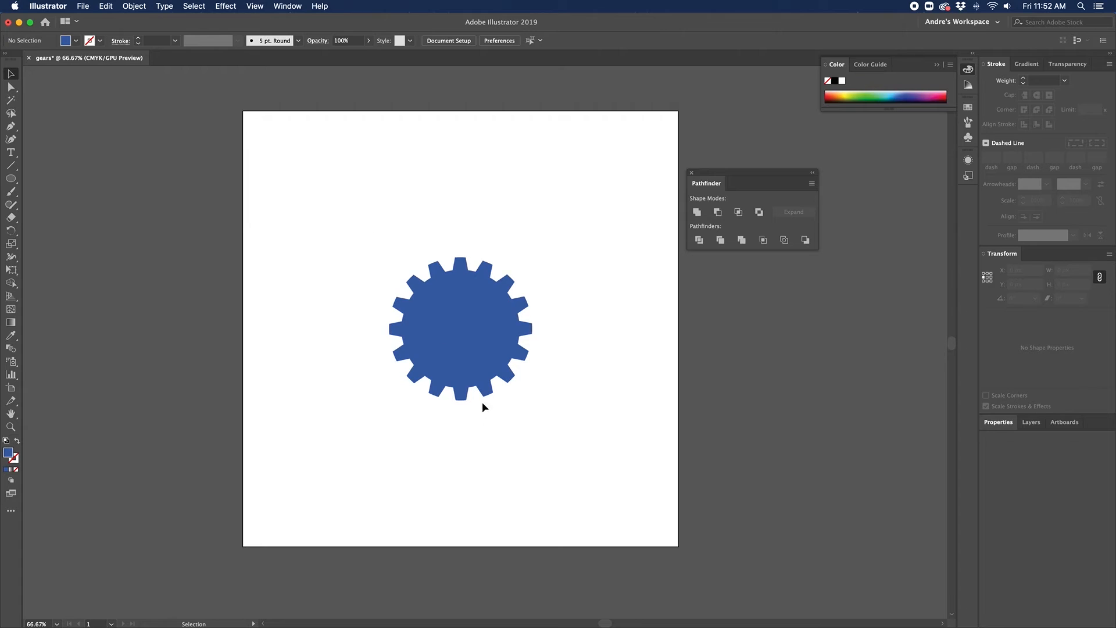
Step: Punch a roughly 113 px circle out of the gear's centre using Minus Front
drag(11, 178, 48, 207)
drag(460, 328, 441, 304)
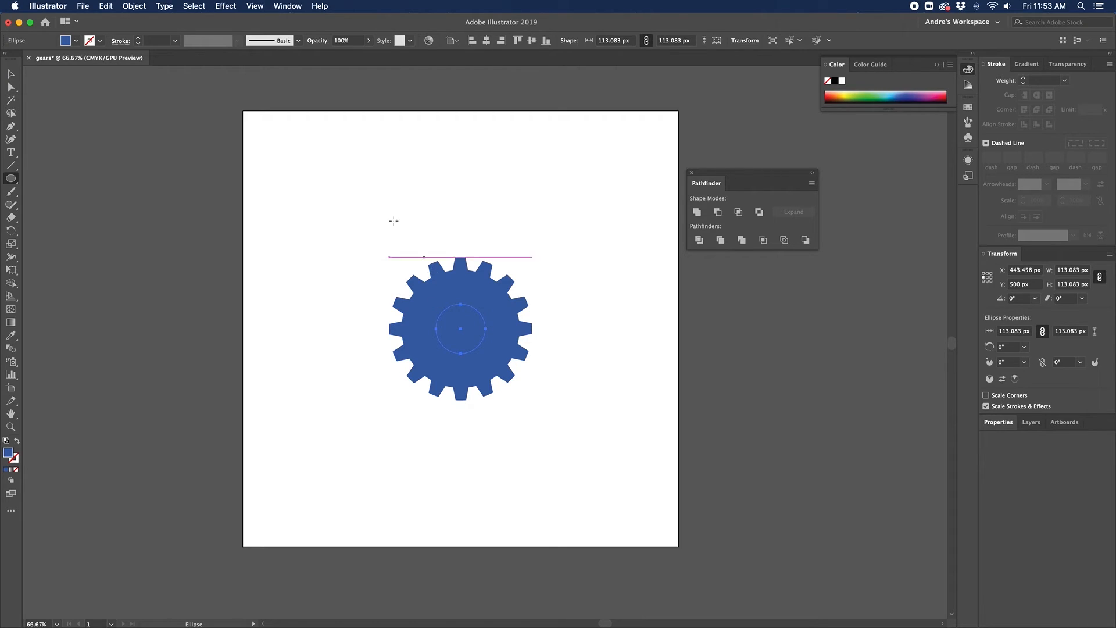
key(v)
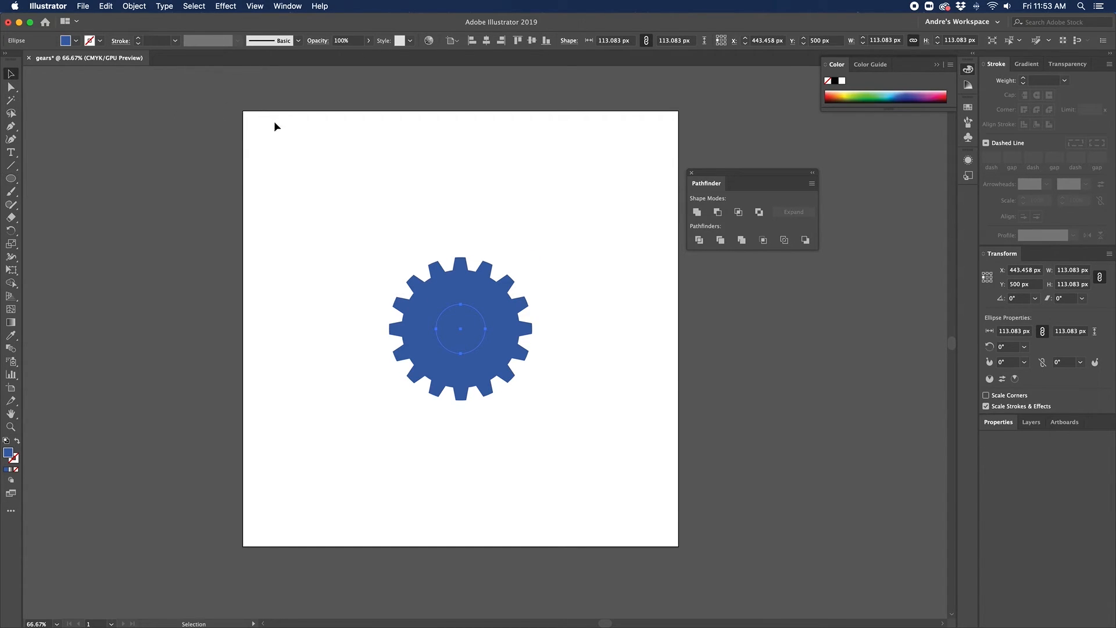
drag(321, 194, 608, 465)
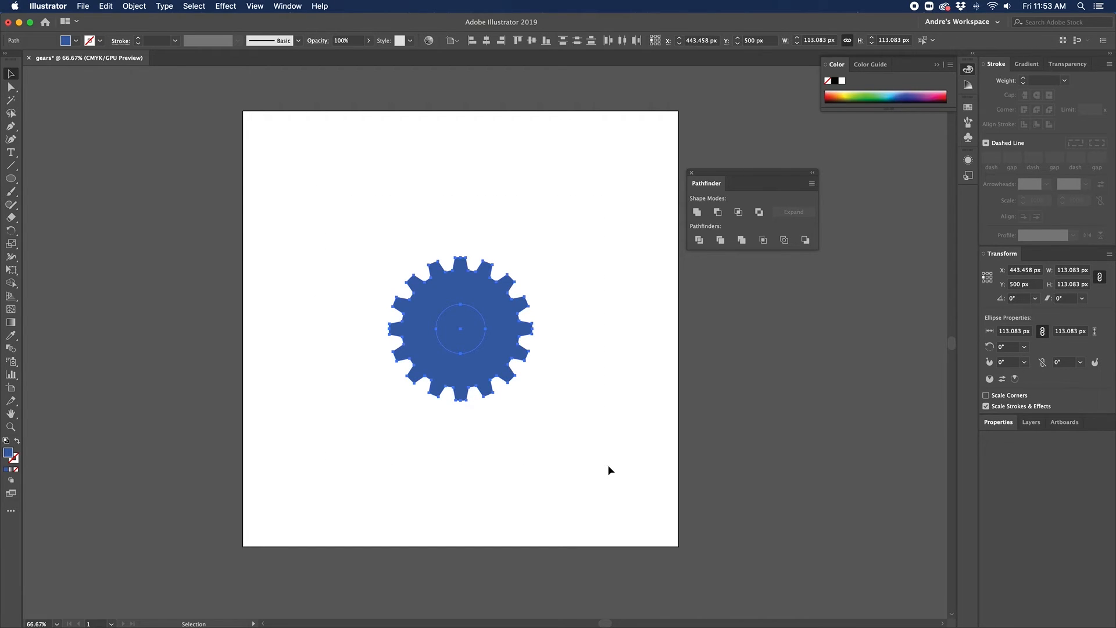
click(718, 213)
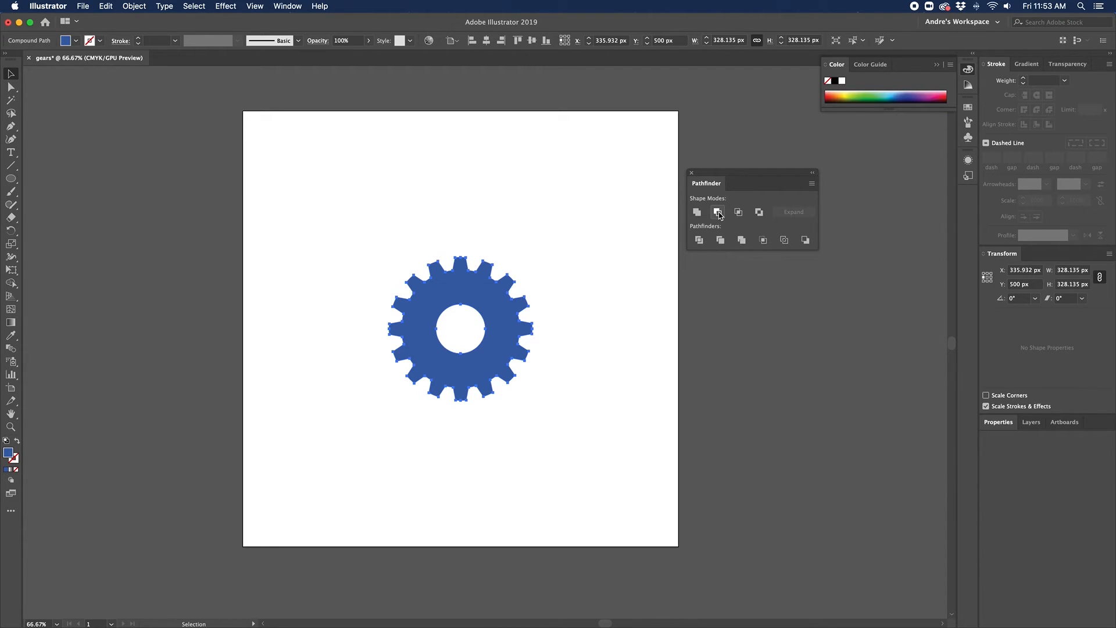
click(146, 196)
Step: Move the gear to the upper left and float the Layers panel beside Pathfinder
drag(414, 329, 328, 220)
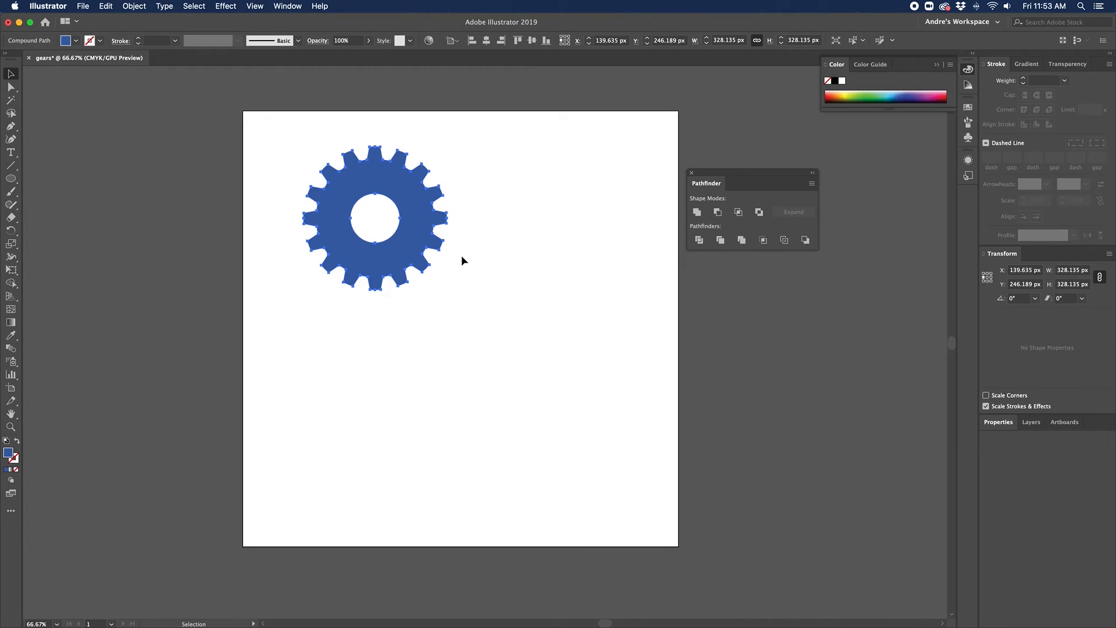
click(1032, 423)
drag(1033, 423, 700, 276)
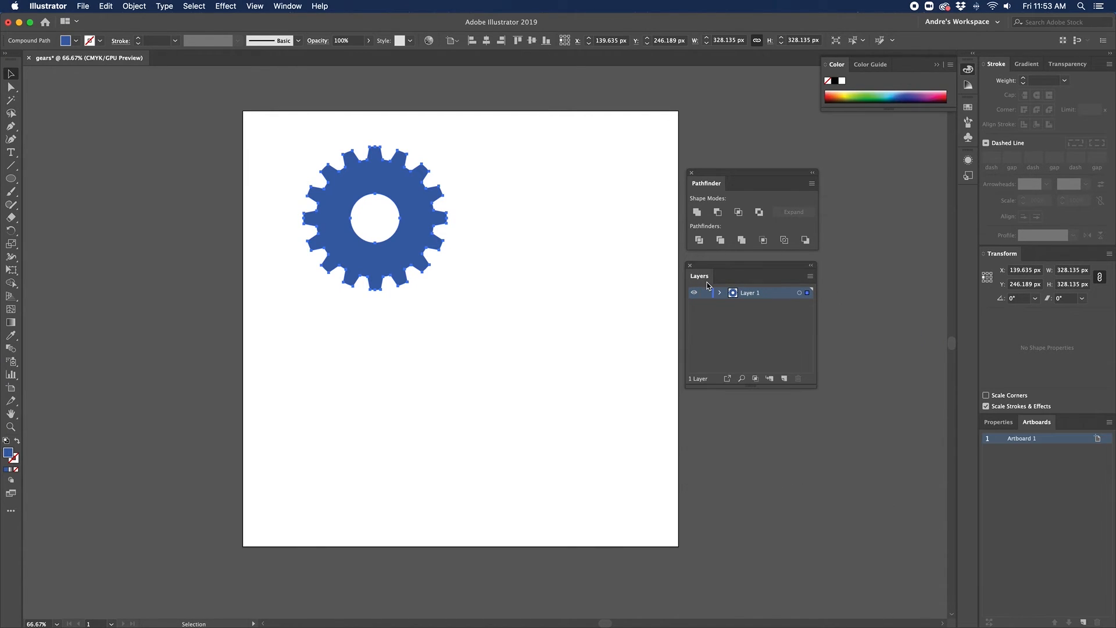
click(276, 5)
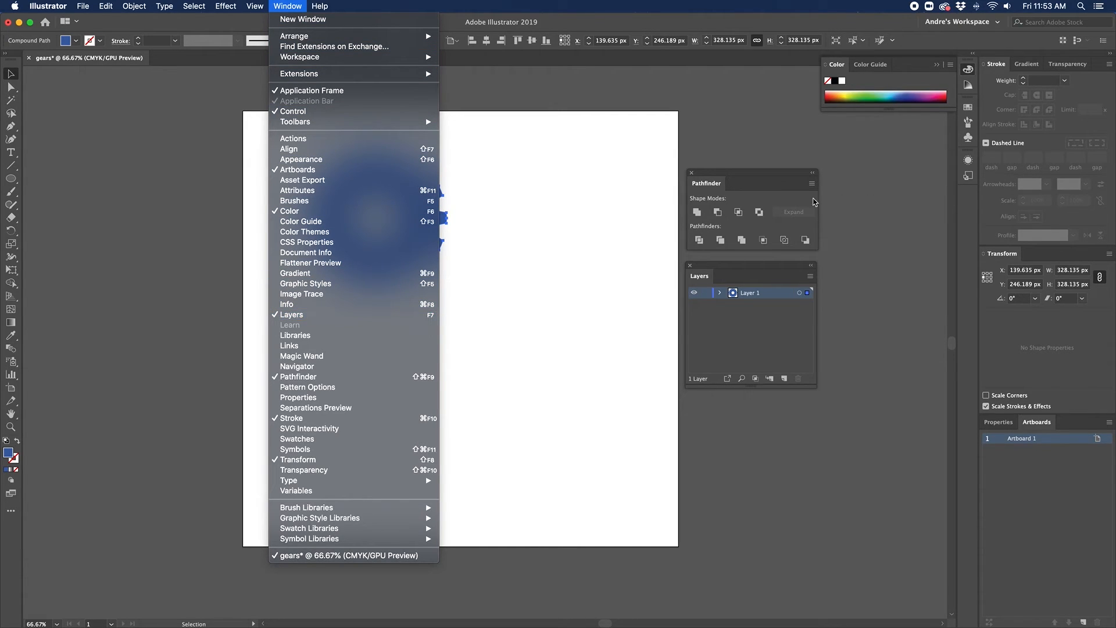
click(729, 181)
drag(753, 174, 867, 455)
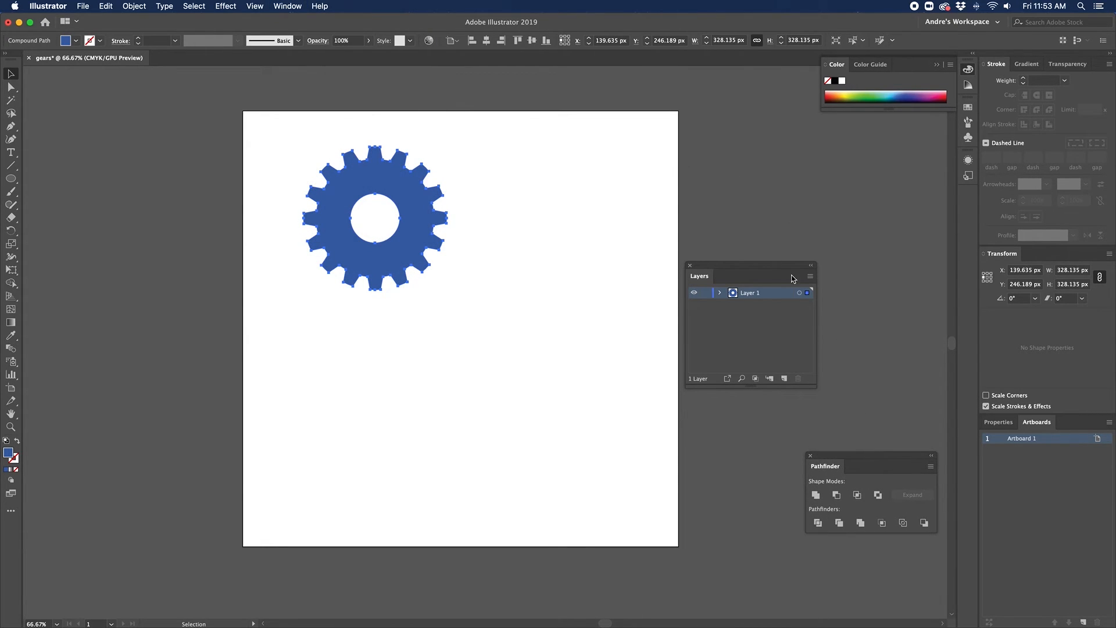
drag(749, 261, 768, 181)
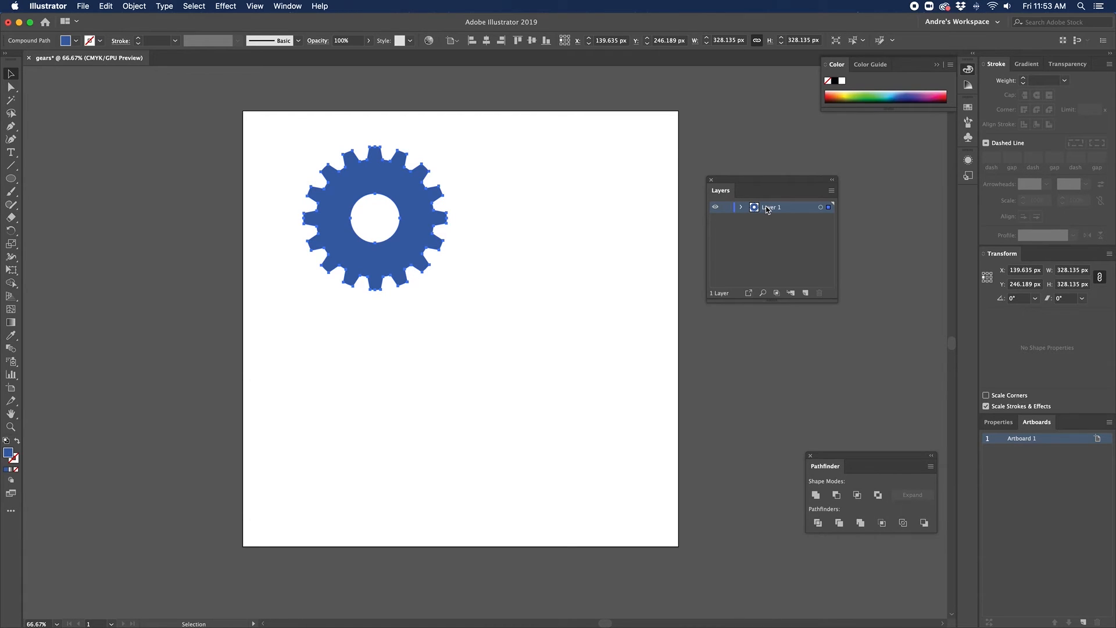
Step: Duplicate Layer 1 twice by dragging it onto the Create New Layer icon
drag(768, 209, 806, 294)
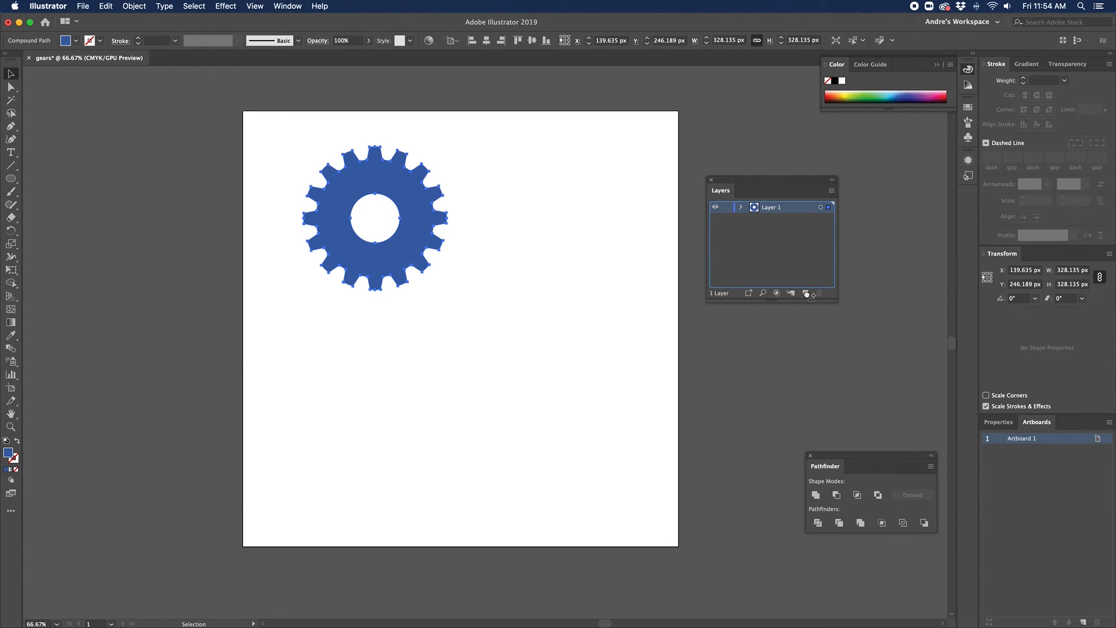
drag(806, 294, 806, 294)
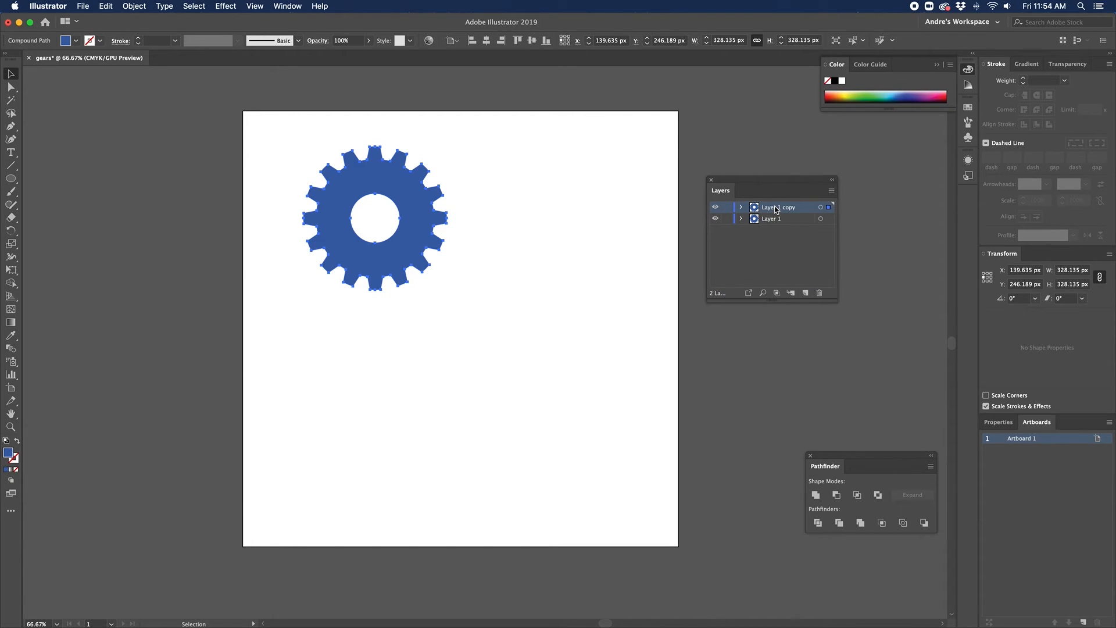
drag(776, 209, 806, 298)
Step: Rename Layer 1 to blue_gear and drag the copied gear down-right to mesh with the first
double_click(771, 233)
text(bl)
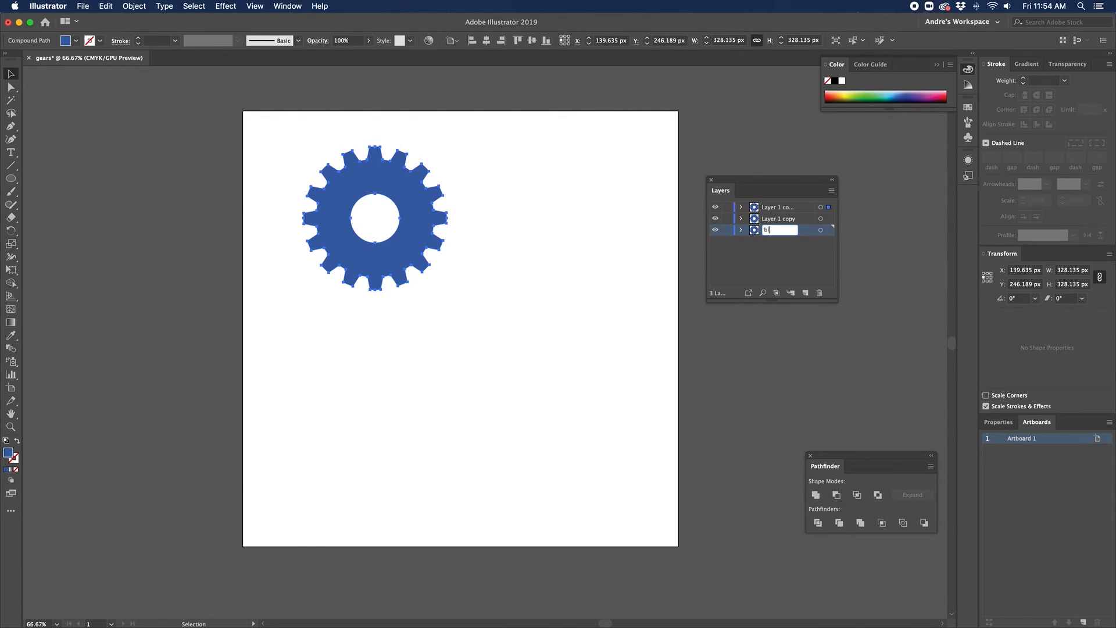
text(ue_gear)
key(Return)
click(776, 219)
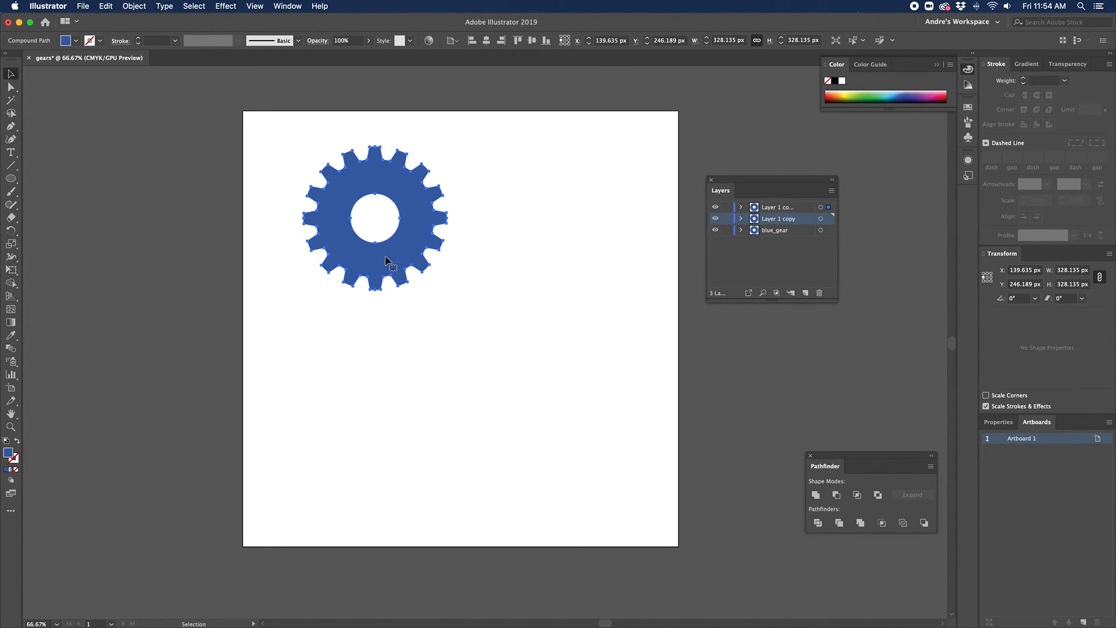
drag(387, 256, 496, 344)
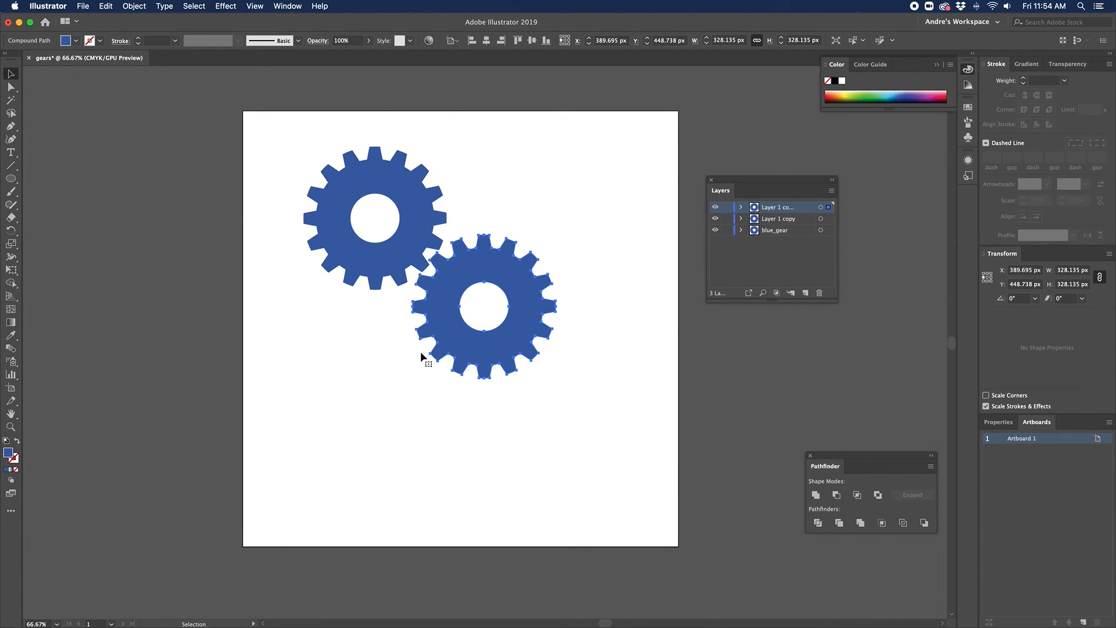
Step: Fill the copied down-right gear with green
double_click(9, 453)
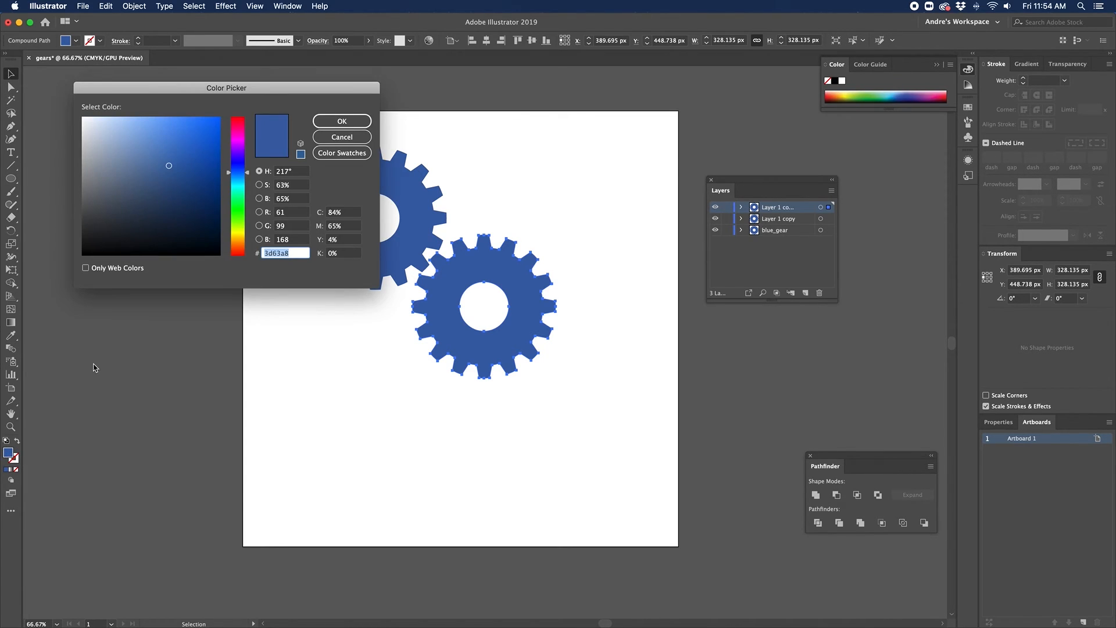
click(229, 205)
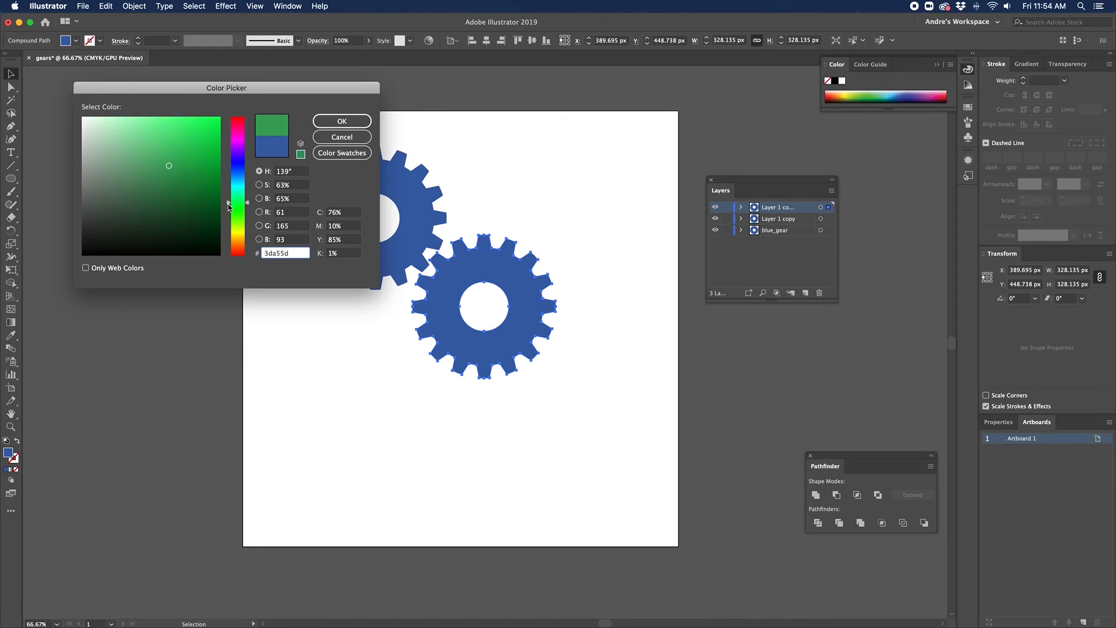
click(228, 202)
drag(223, 184, 225, 183)
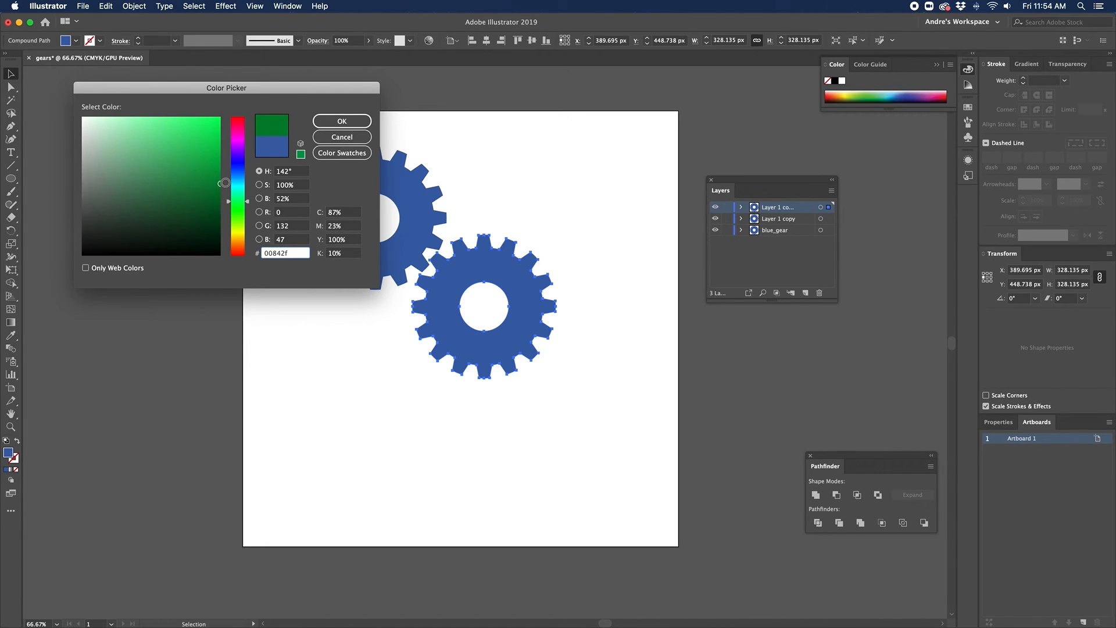
key(Return)
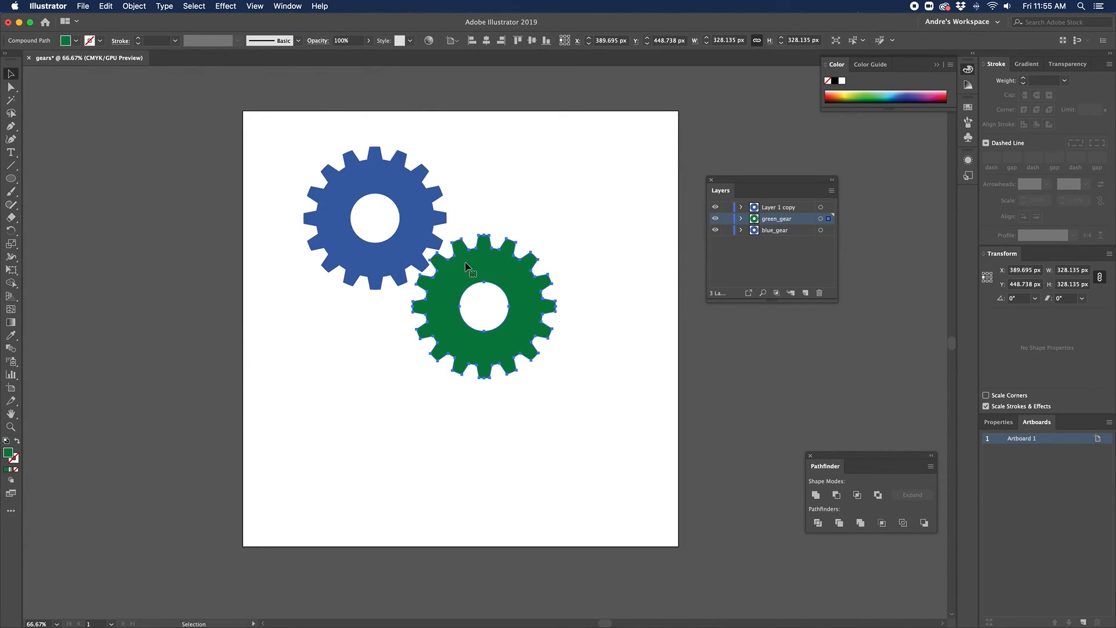
Step: Move blue_gear to the top of the layer stack and select the copy layer's artwork
mouse_move(765, 233)
mouse_down()
mouse_move(765, 204)
mouse_move(775, 232)
mouse_move(770, 218)
mouse_up()
click(754, 228)
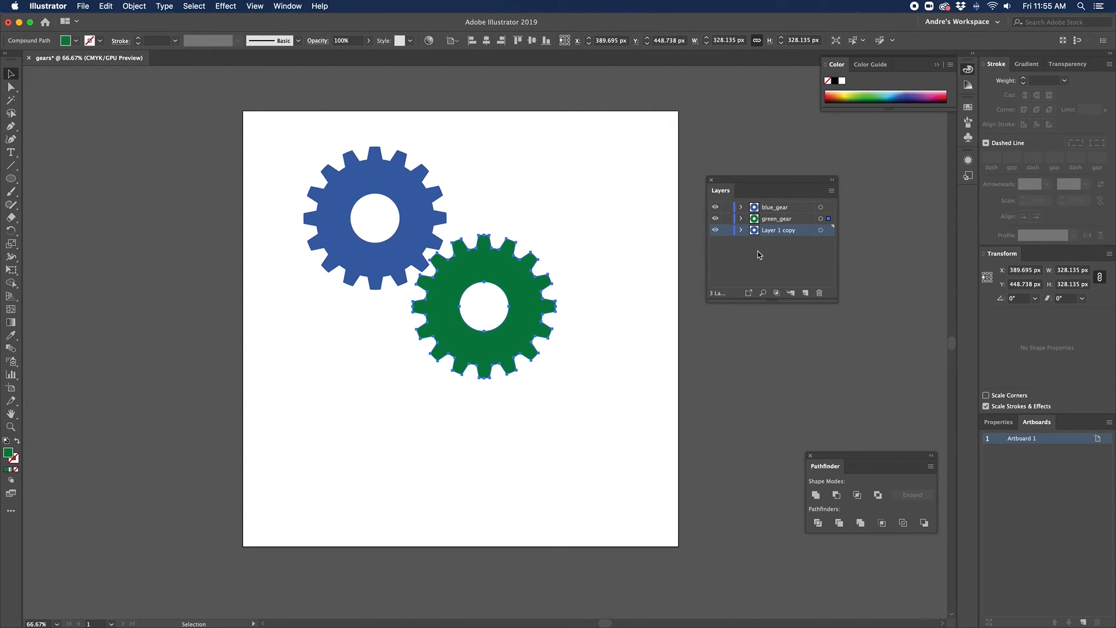
click(759, 252)
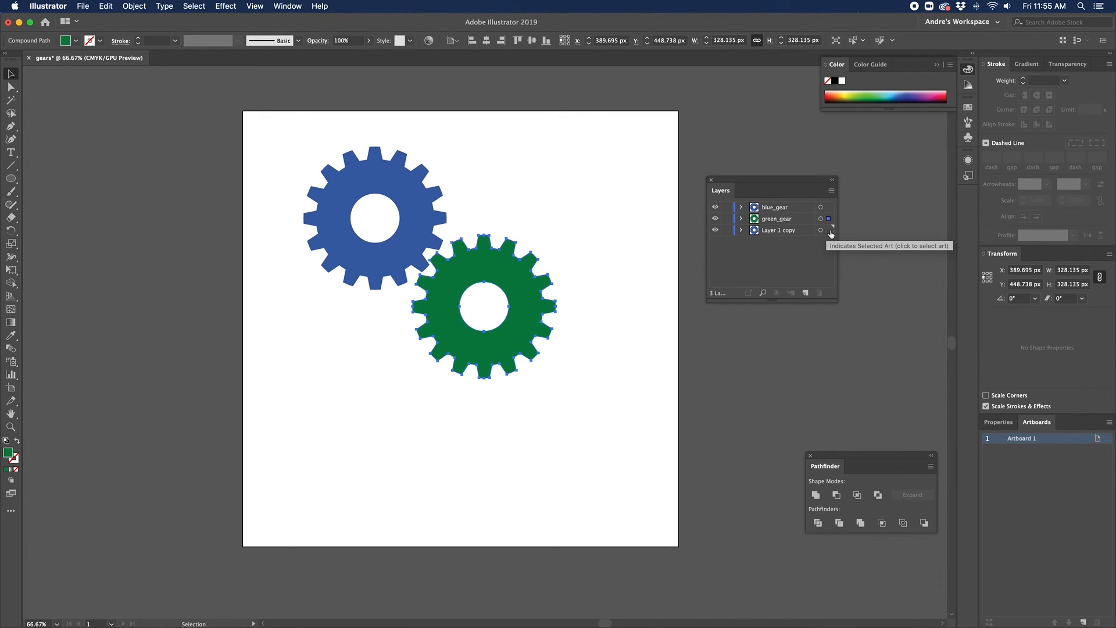
click(829, 230)
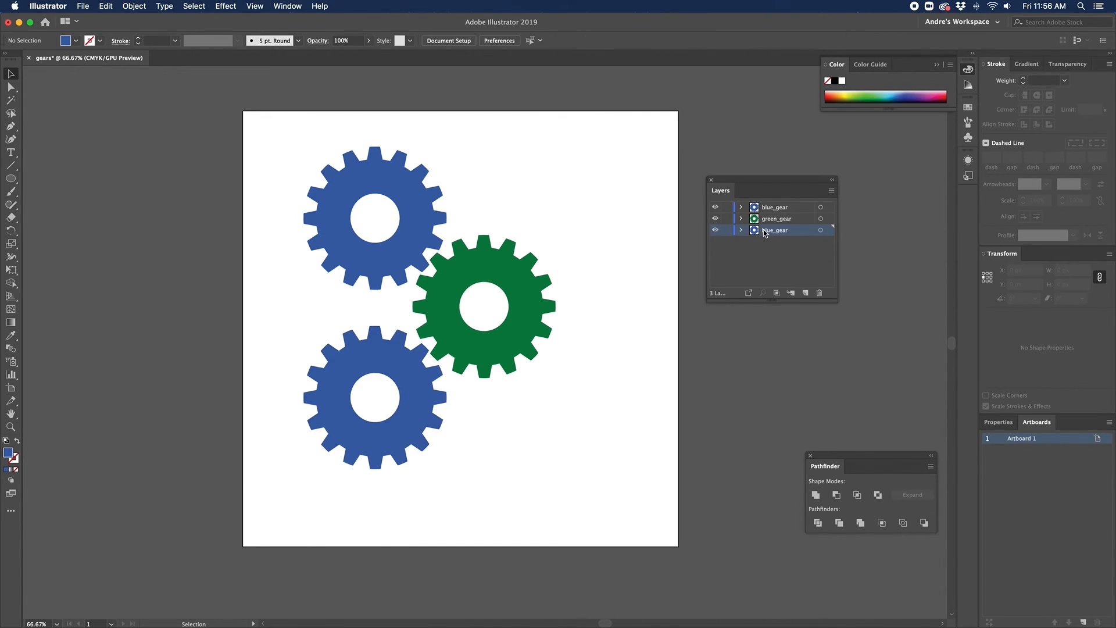
Step: Name the third layer orange_gear
double_click(774, 231)
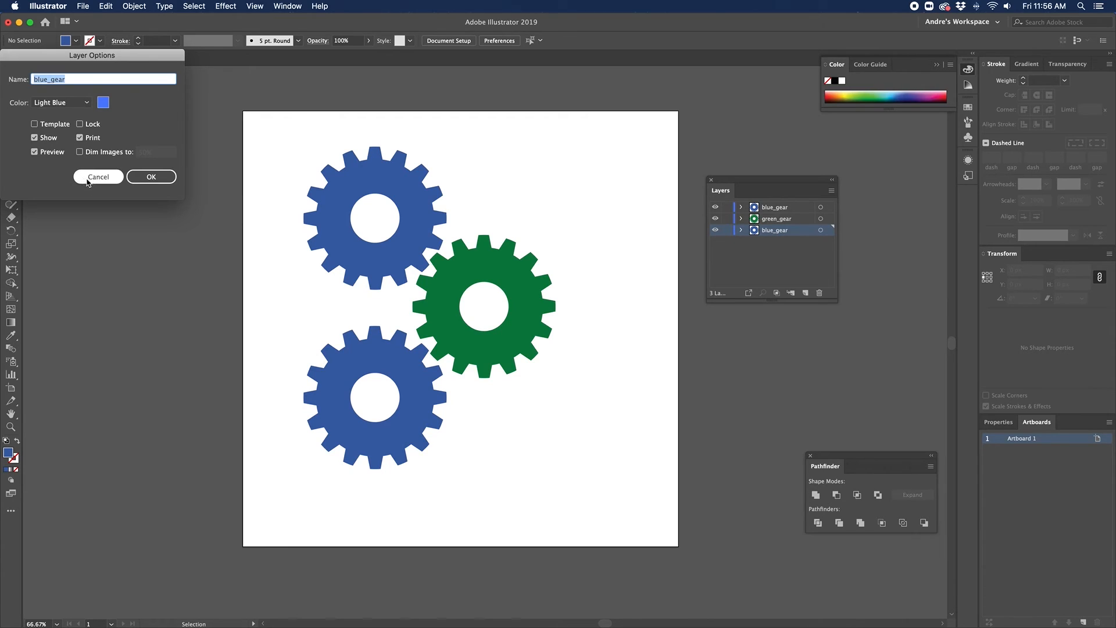
click(98, 177)
double_click(765, 232)
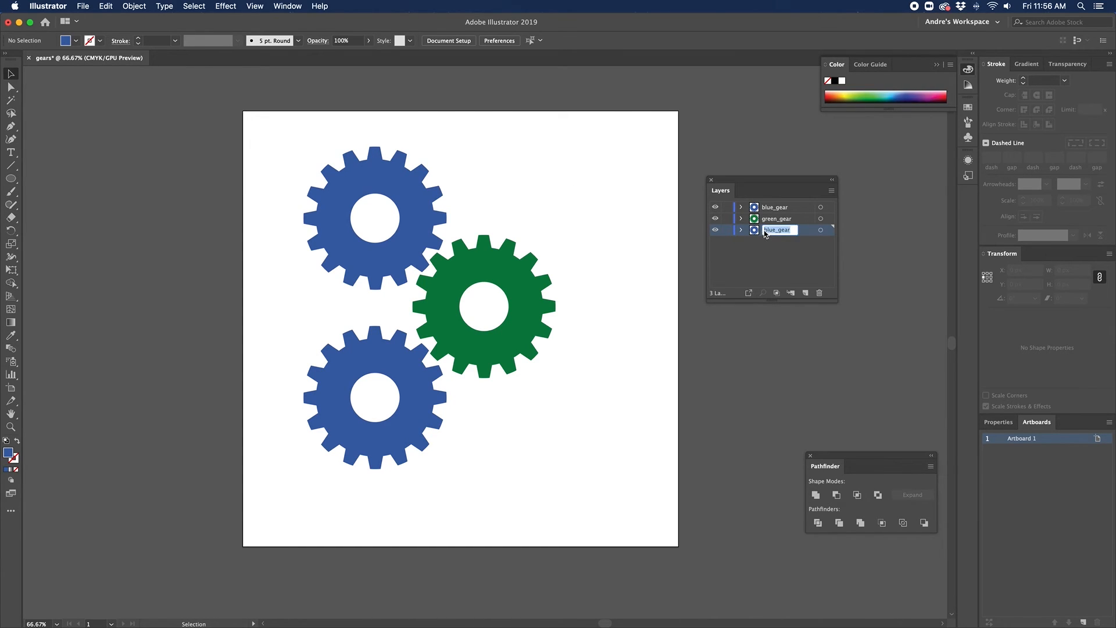
text(orange)
key(Return)
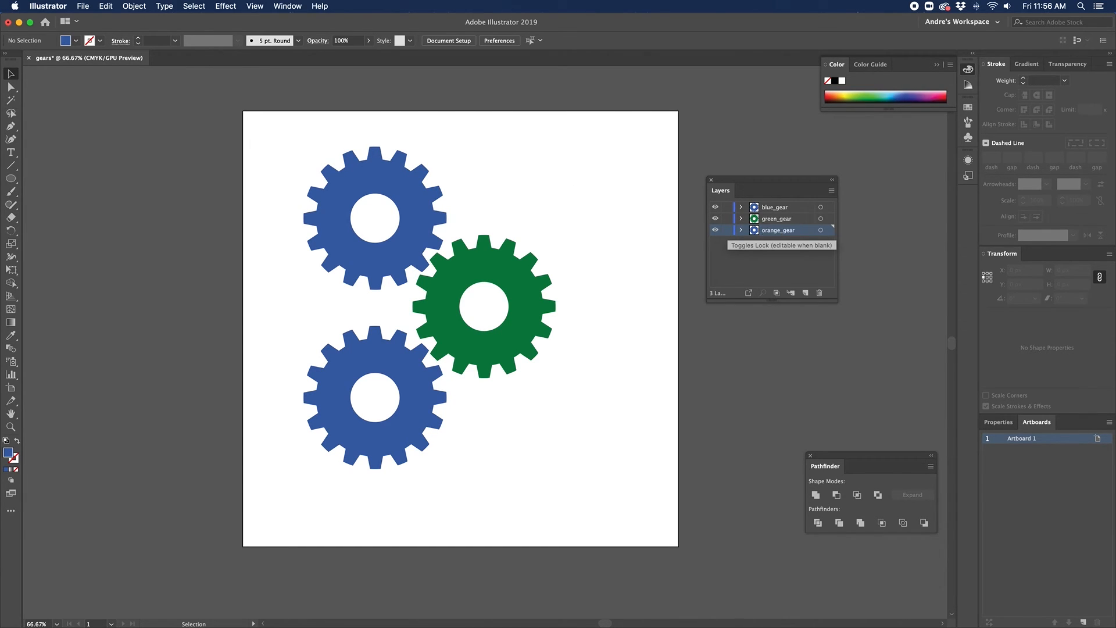
Step: Fill the bottom gear orange, nudge it up slightly and shift the green gear left
click(334, 416)
double_click(9, 453)
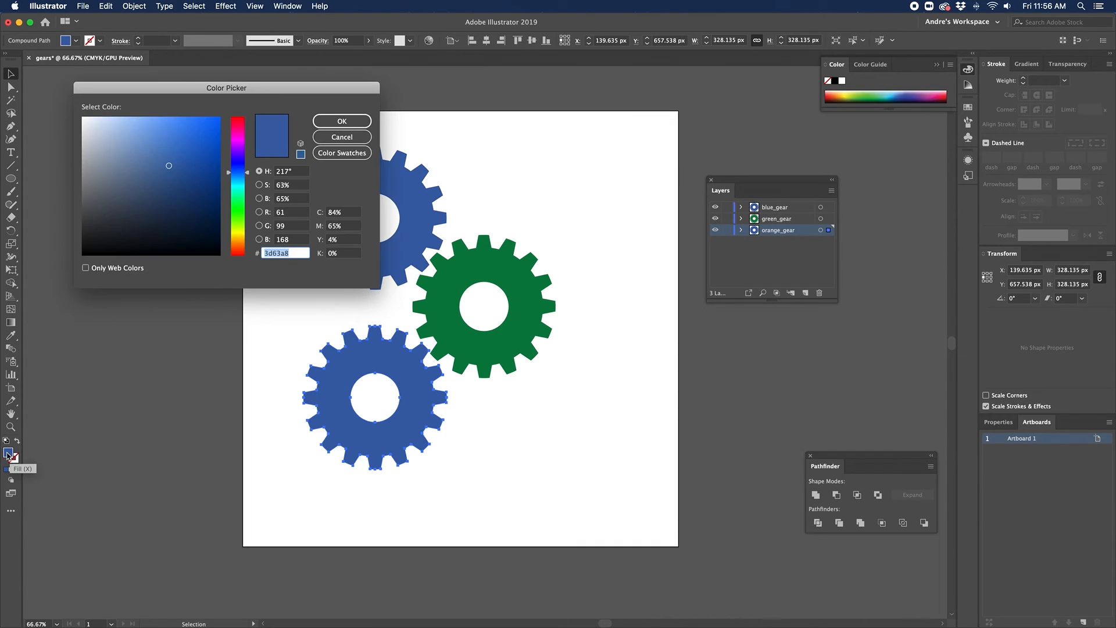
click(235, 236)
drag(234, 239, 230, 239)
mouse_move(208, 192)
mouse_down()
mouse_move(231, 159)
mouse_move(220, 117)
mouse_up()
drag(234, 239, 229, 244)
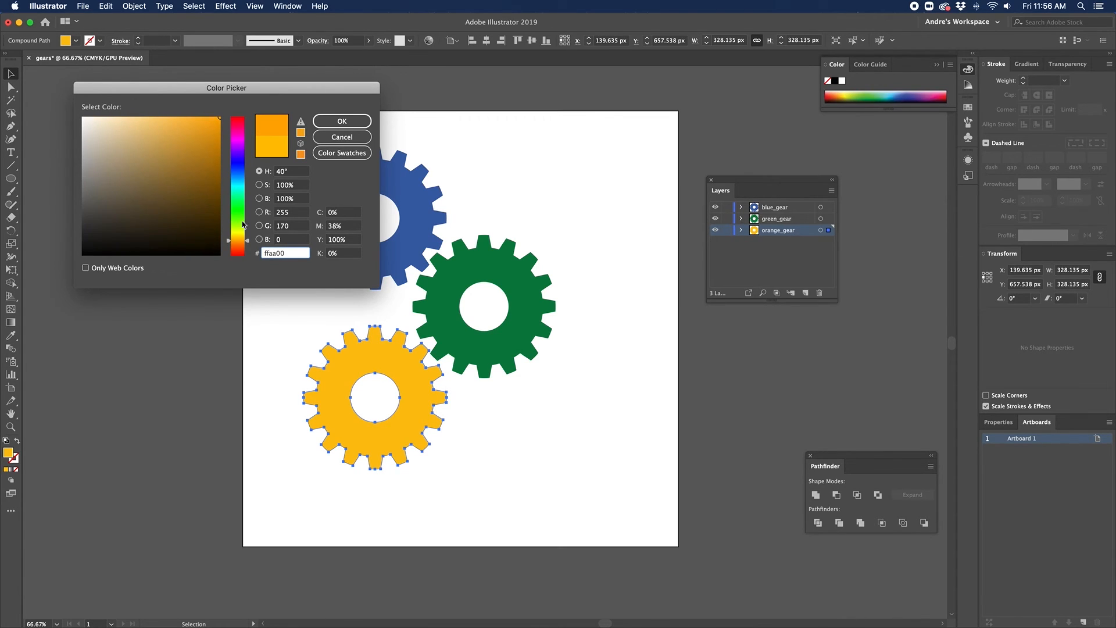
click(343, 120)
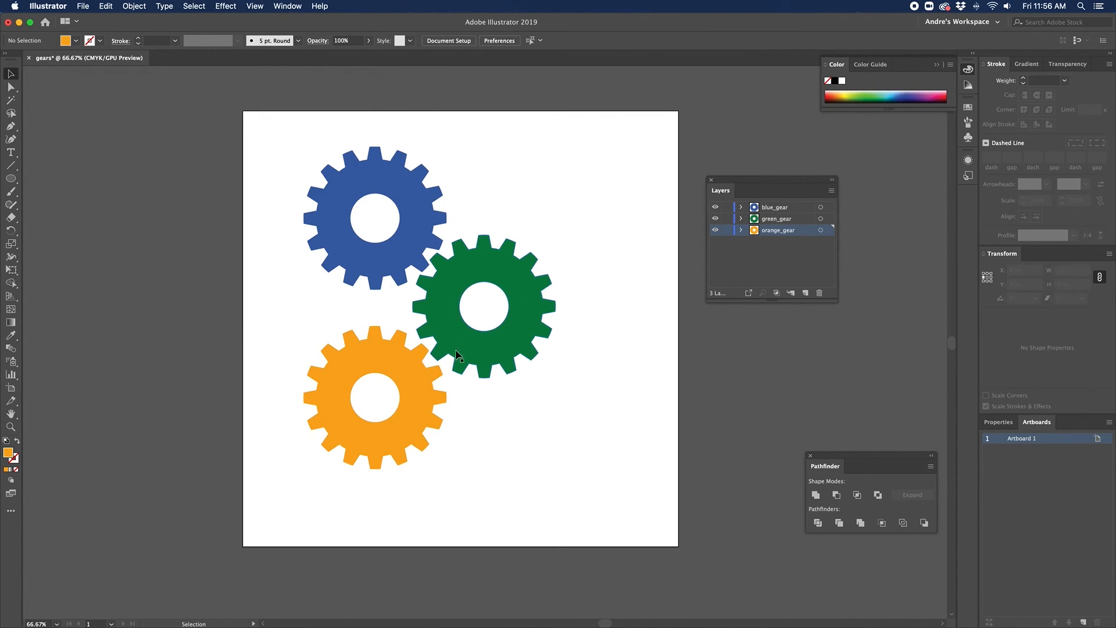
drag(413, 396, 413, 394)
drag(461, 350, 458, 349)
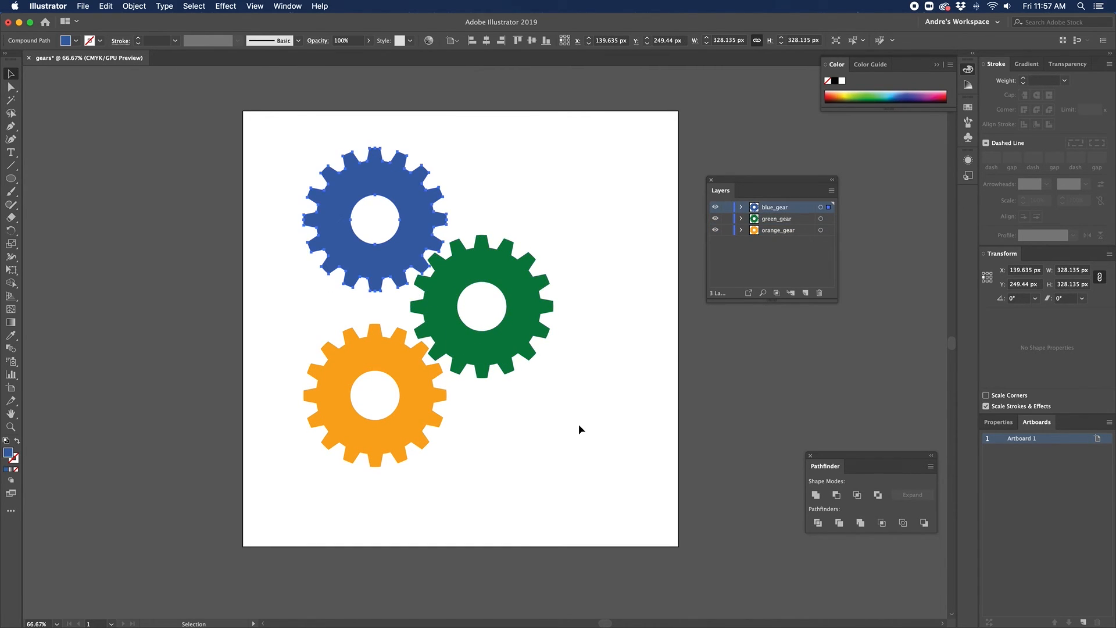
Step: Deselect everything, then select the blue gear
click(571, 419)
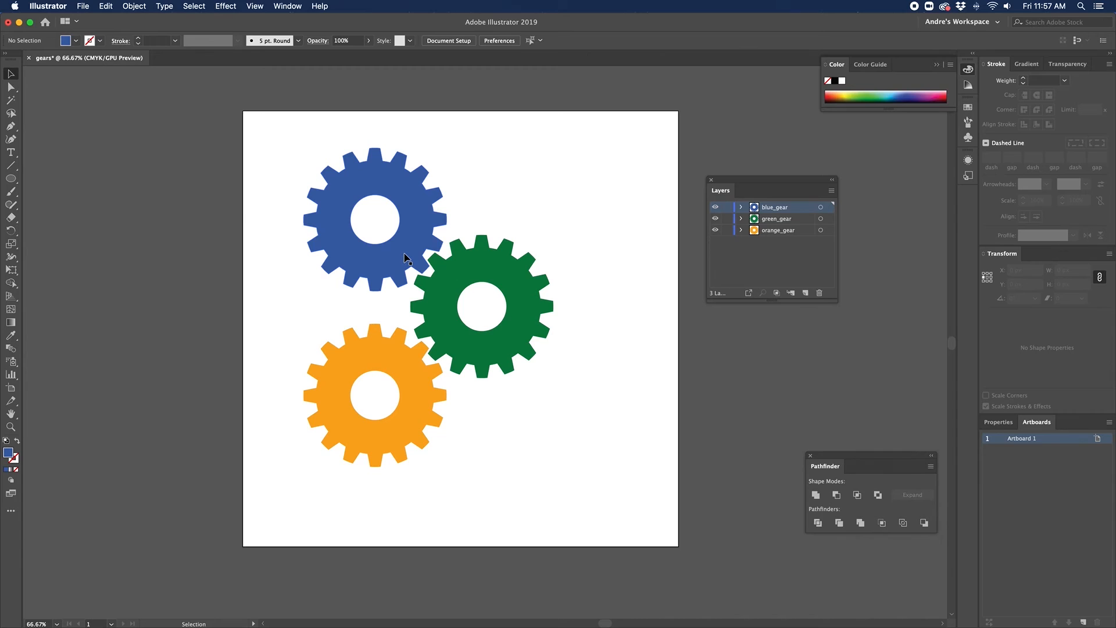
click(382, 258)
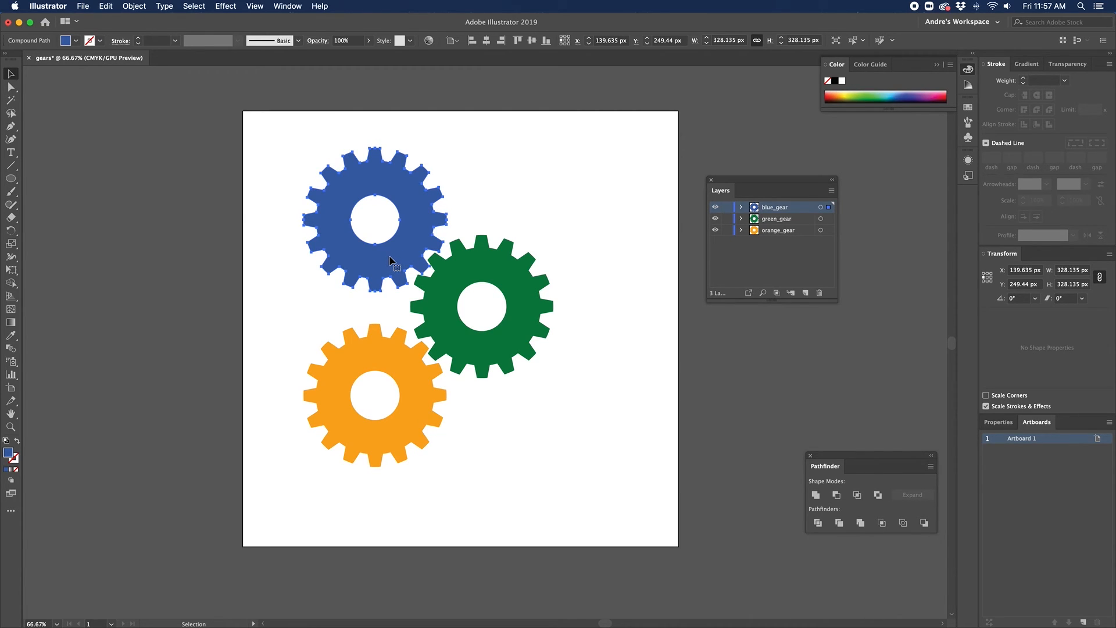
Step: Apply Effect > Stylize > Round Corners at 3 px to the blue gear, then deselect it
click(230, 7)
mouse_move(254, 5)
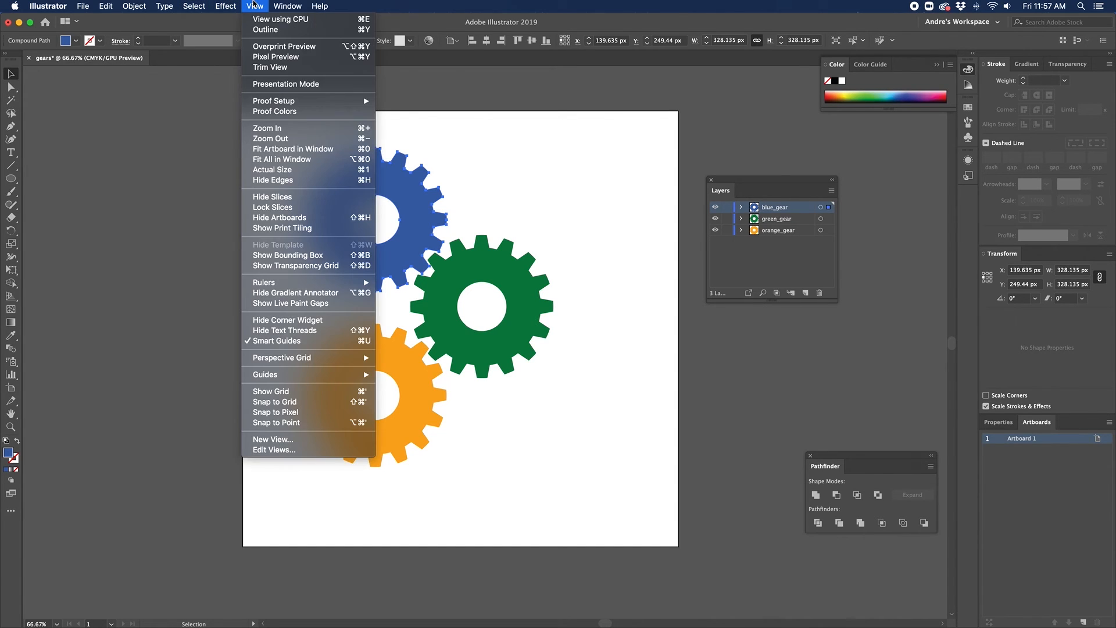
mouse_move(216, 5)
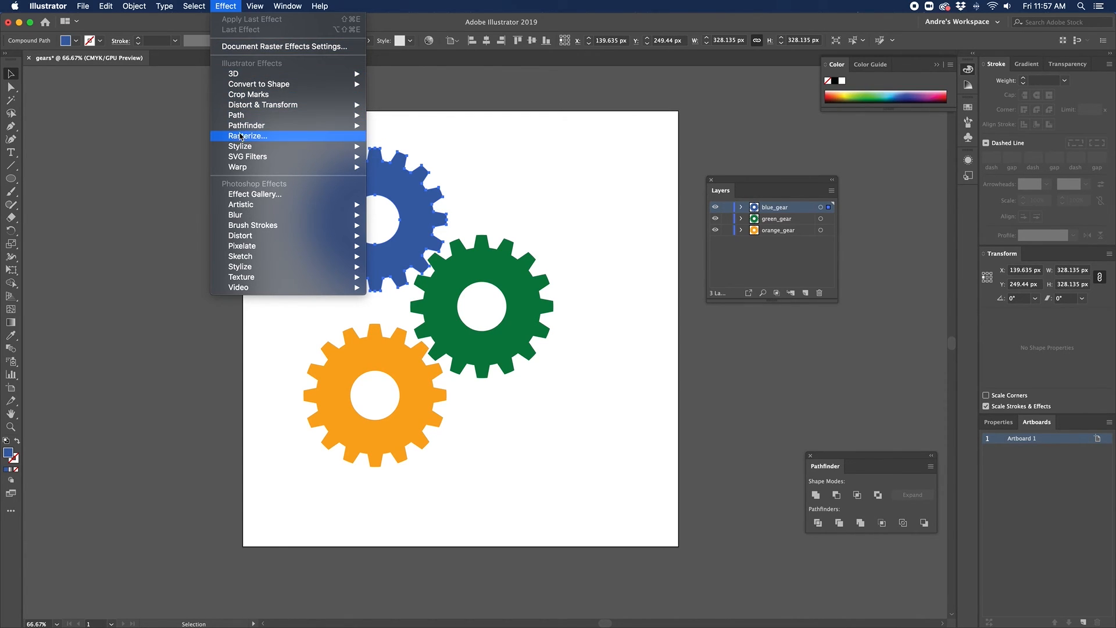
mouse_move(244, 152)
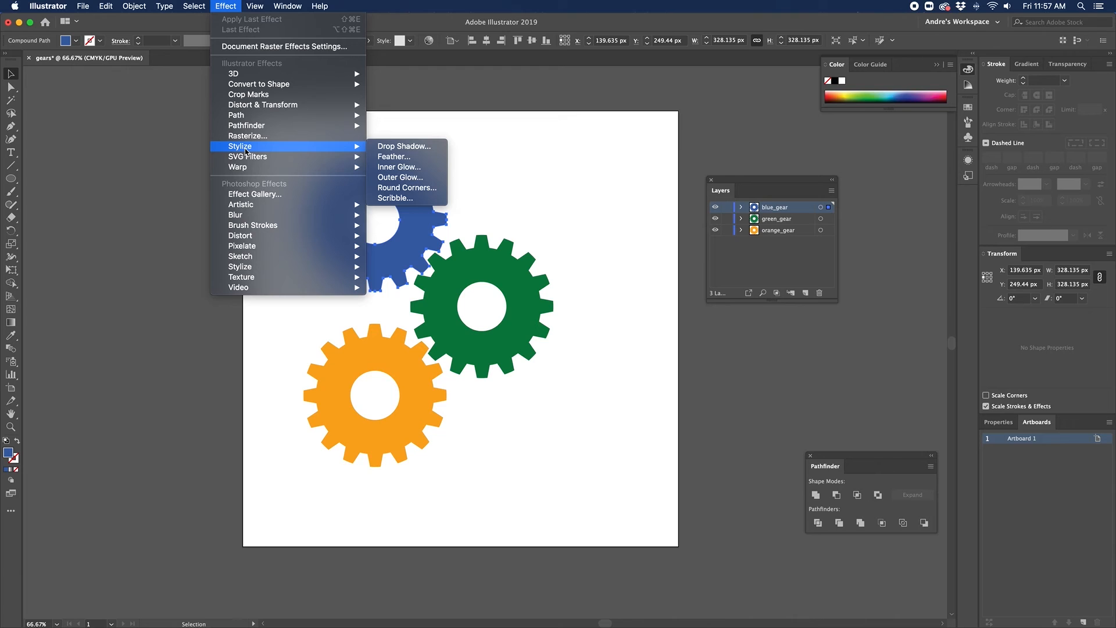
click(407, 187)
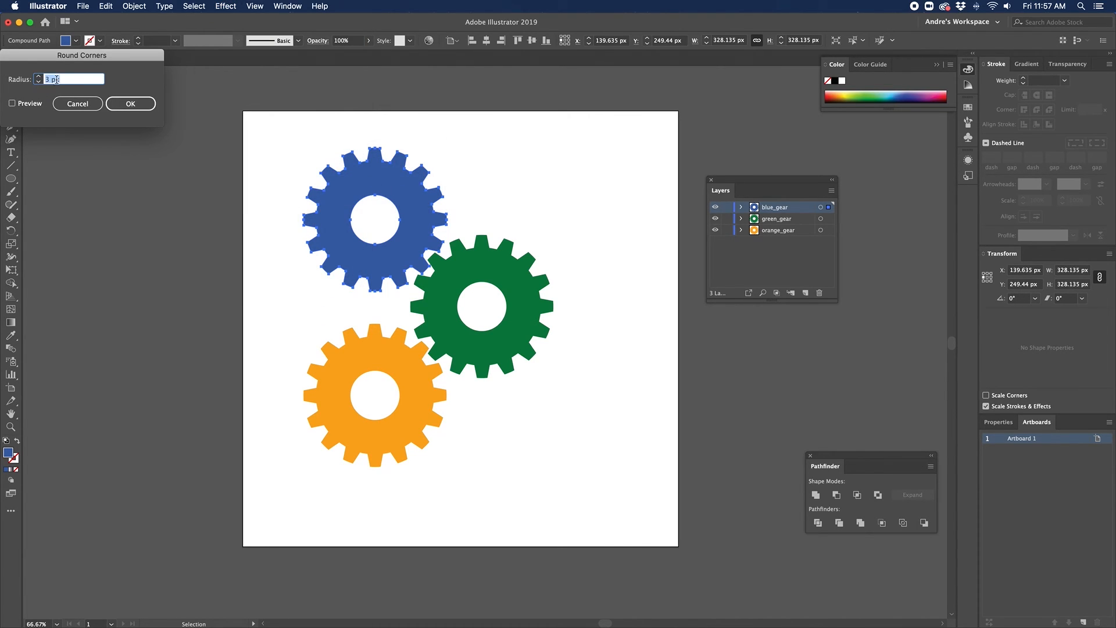
click(12, 104)
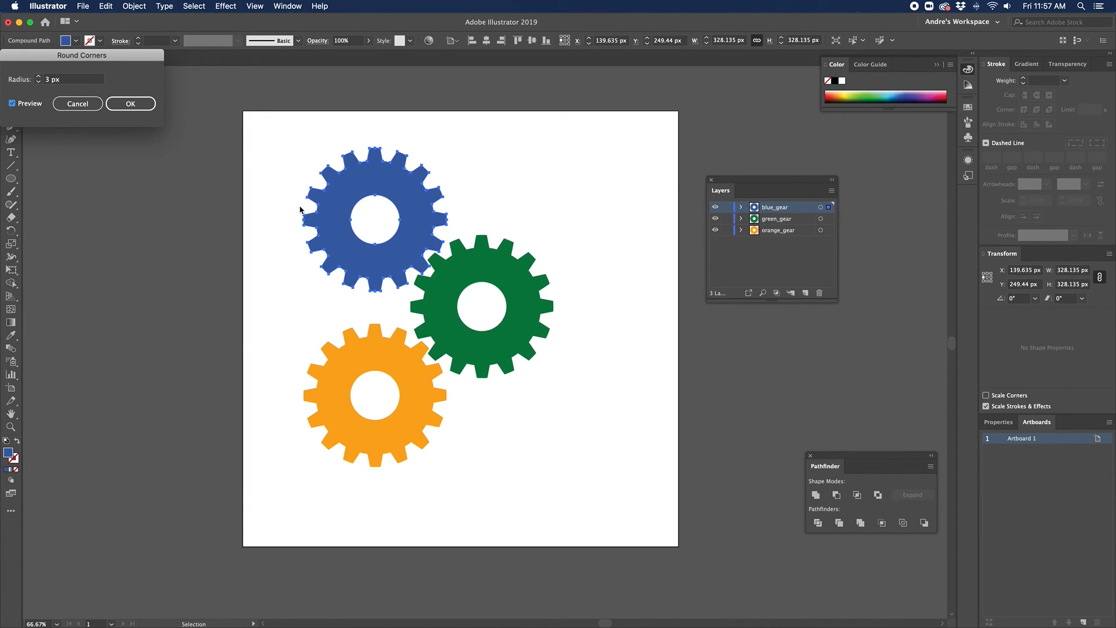
click(131, 104)
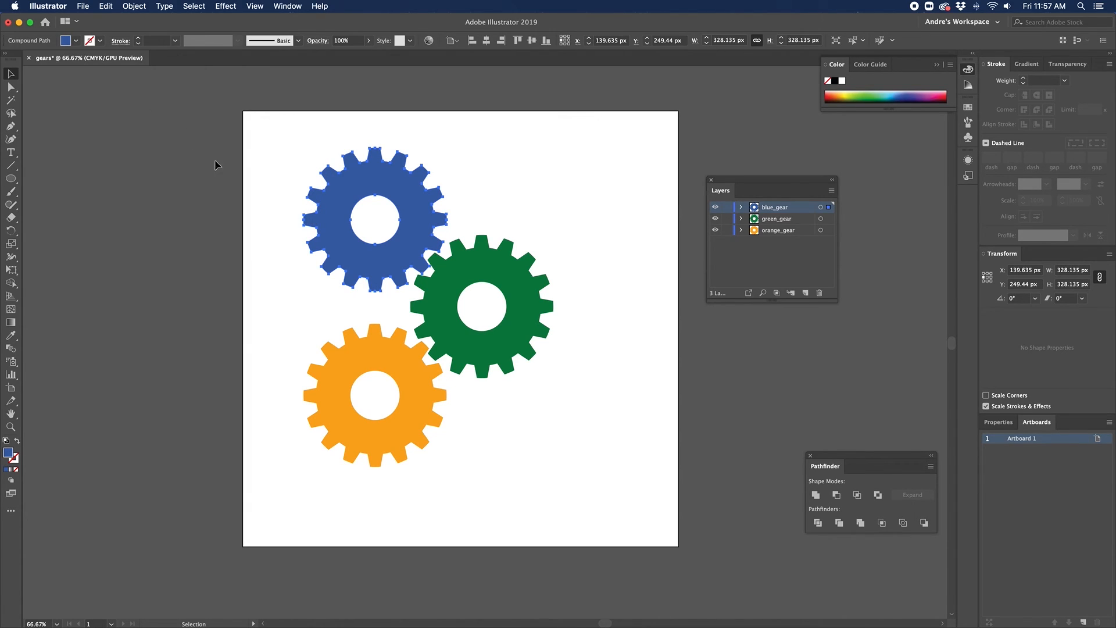
click(287, 205)
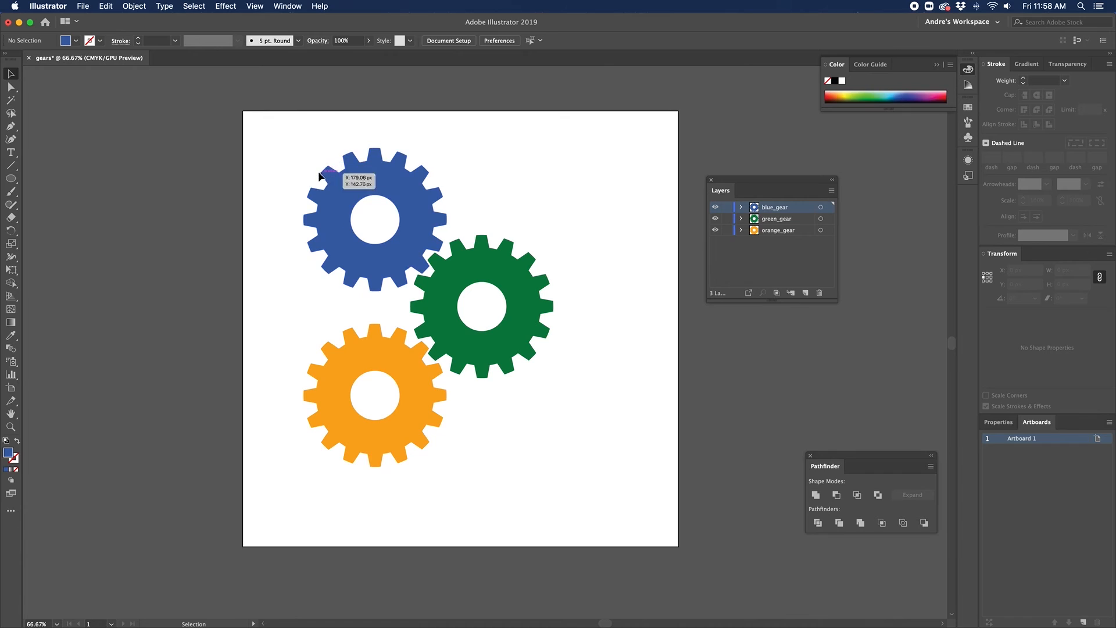
Step: Give the green gear a 4 px Round Corners effect, then deselect it
click(446, 275)
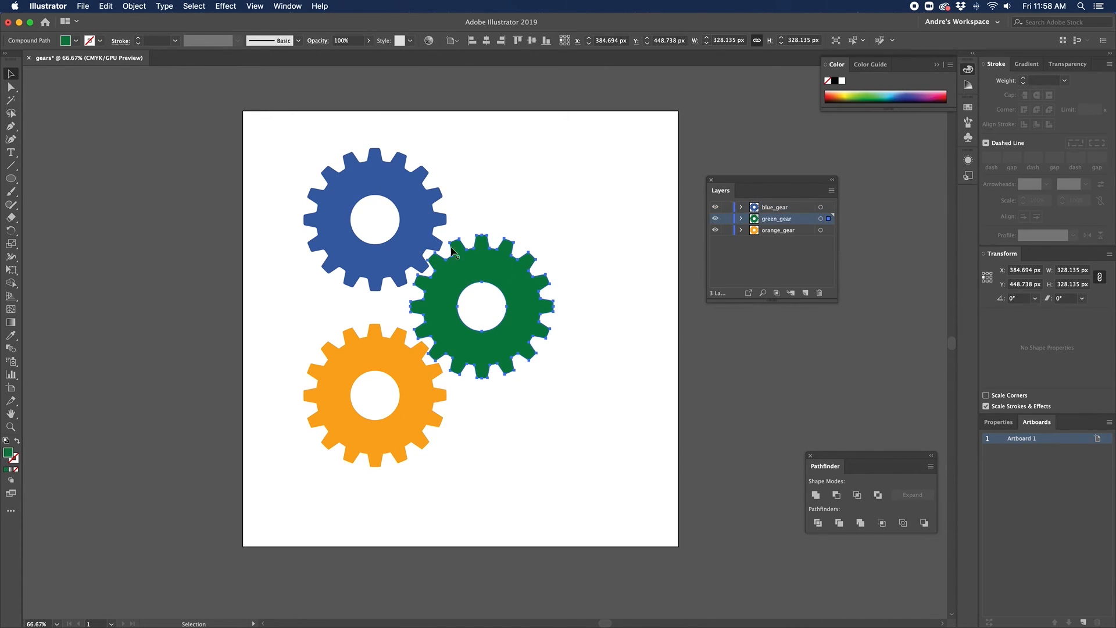
click(194, 6)
mouse_move(140, 5)
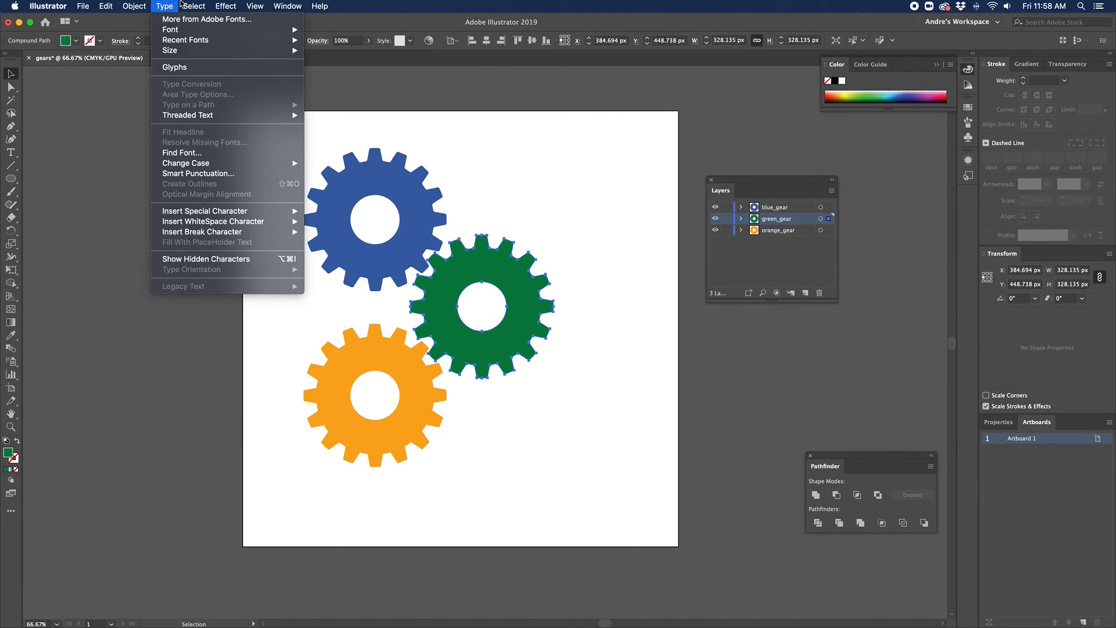
mouse_move(187, 3)
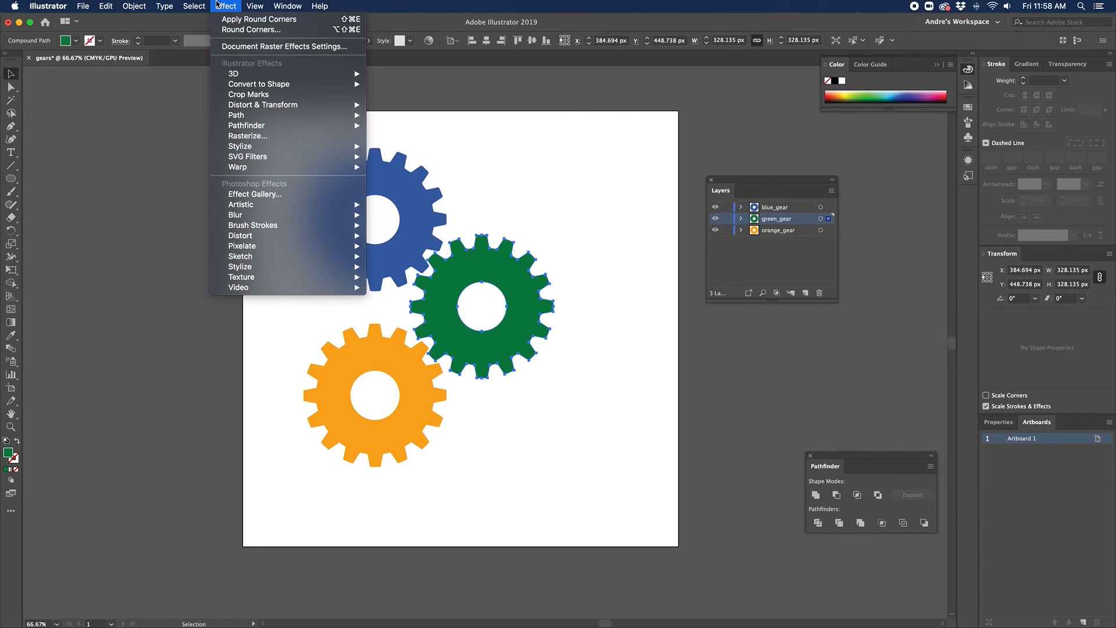
mouse_move(259, 150)
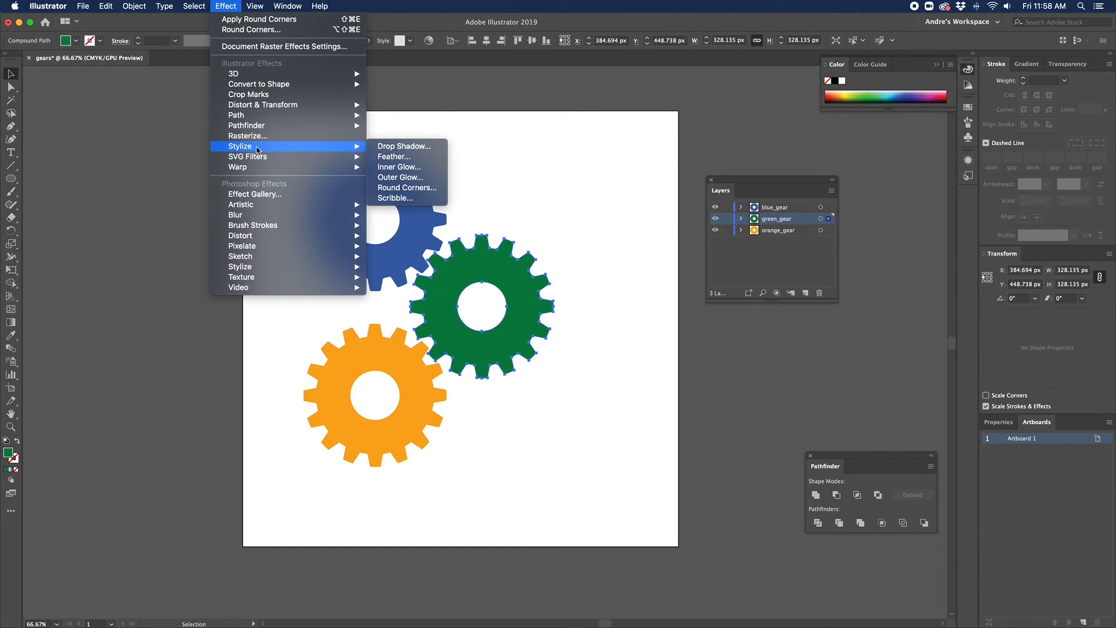
click(400, 188)
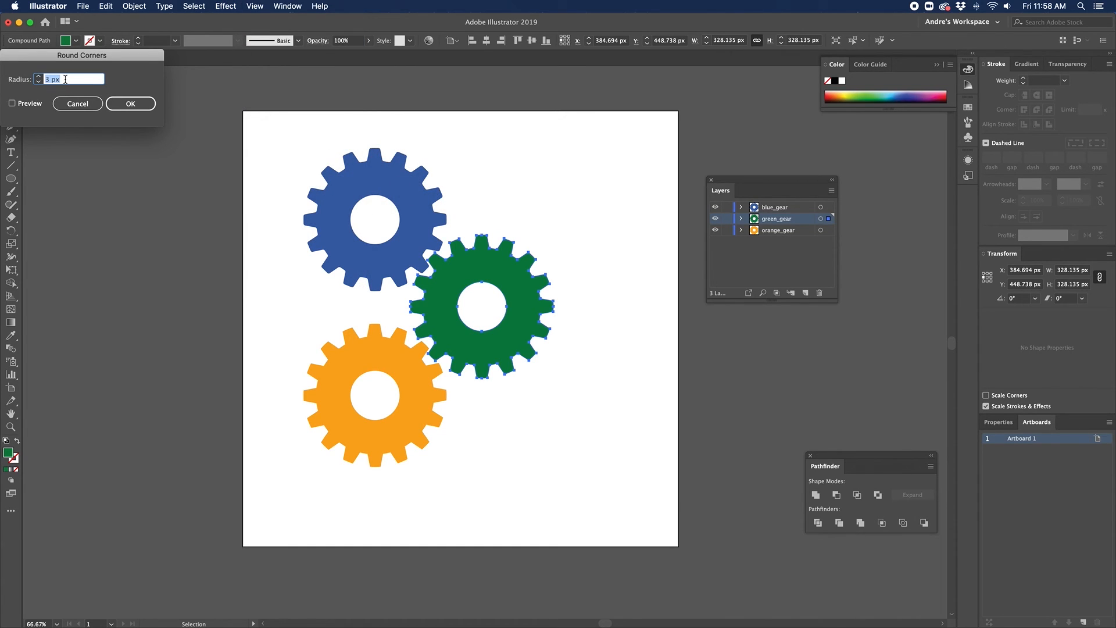
text(4)
click(130, 104)
click(264, 287)
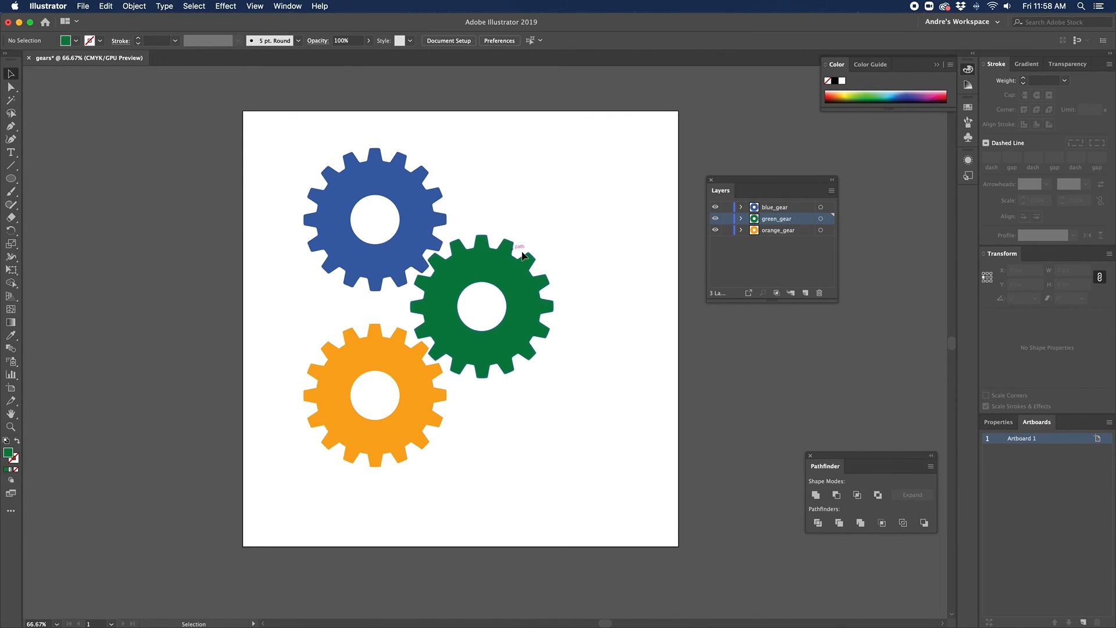
Step: Give the orange gear a 4 px Round Corners effect, then deselect it
click(428, 395)
click(195, 6)
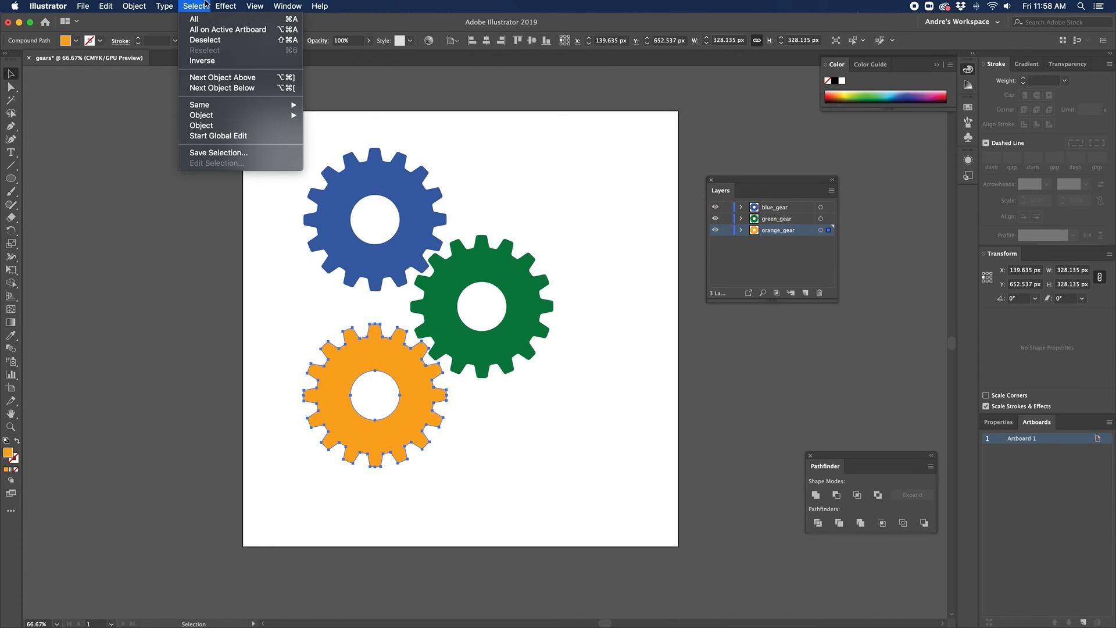
mouse_move(228, 7)
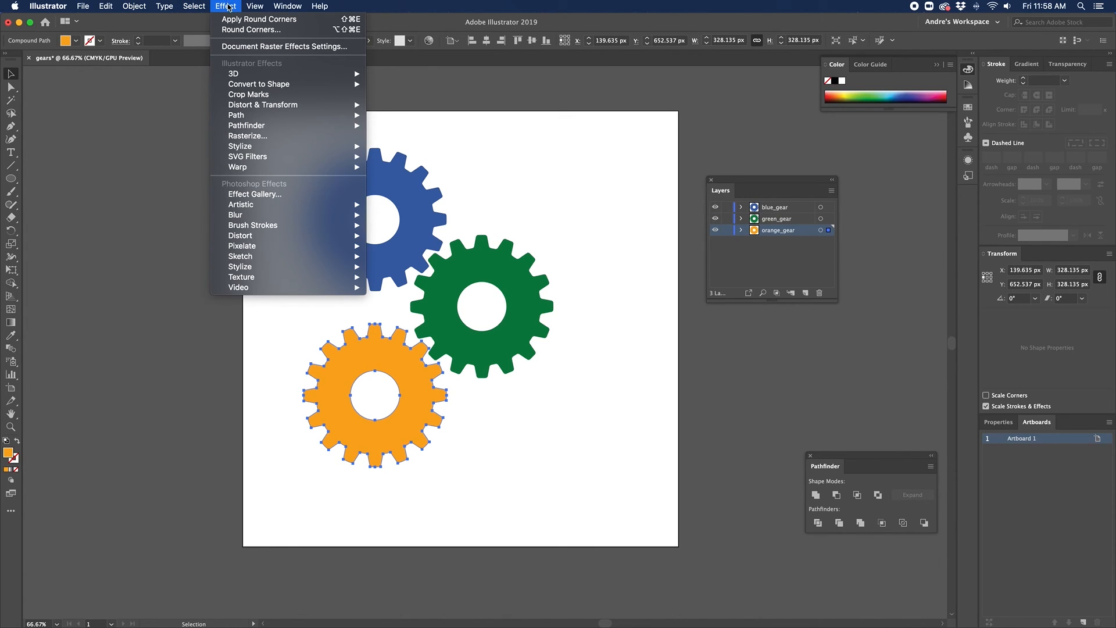
mouse_move(272, 147)
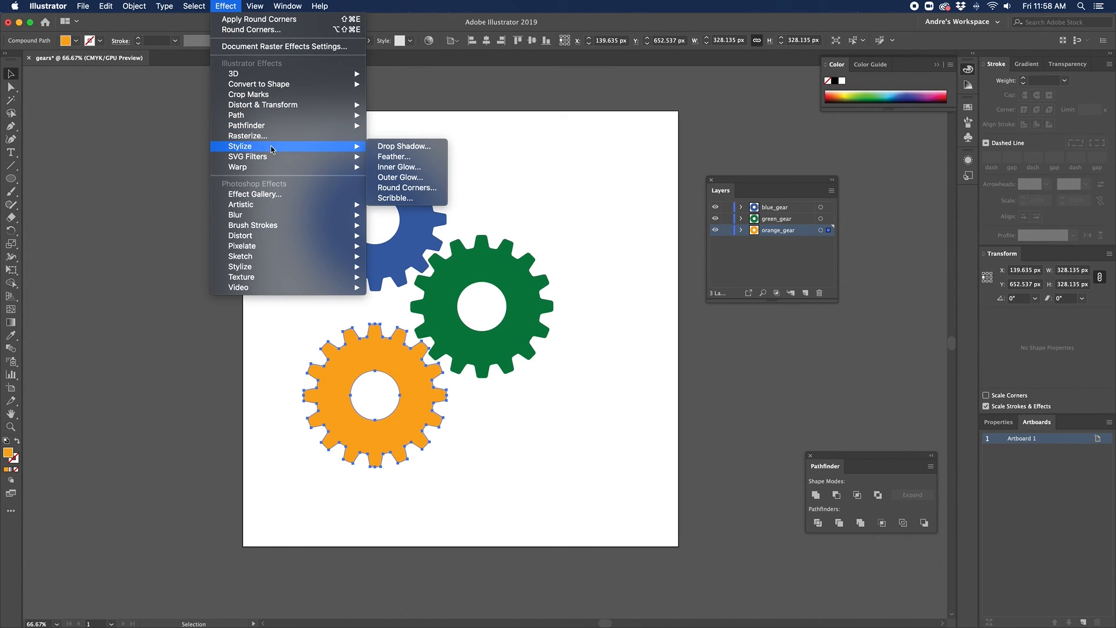
click(407, 188)
click(131, 105)
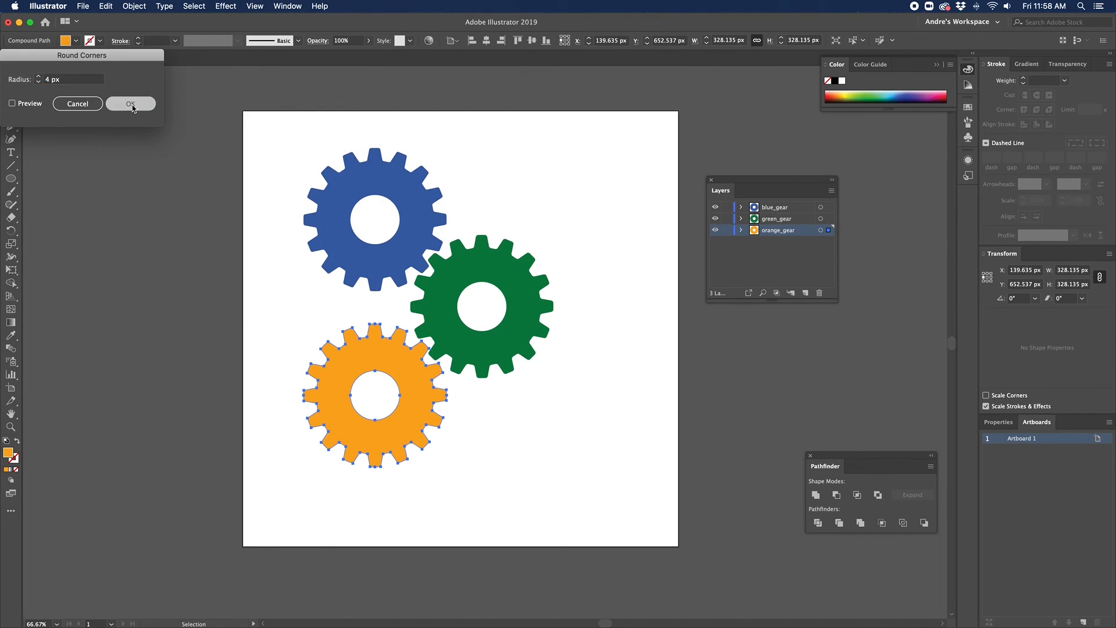
click(247, 268)
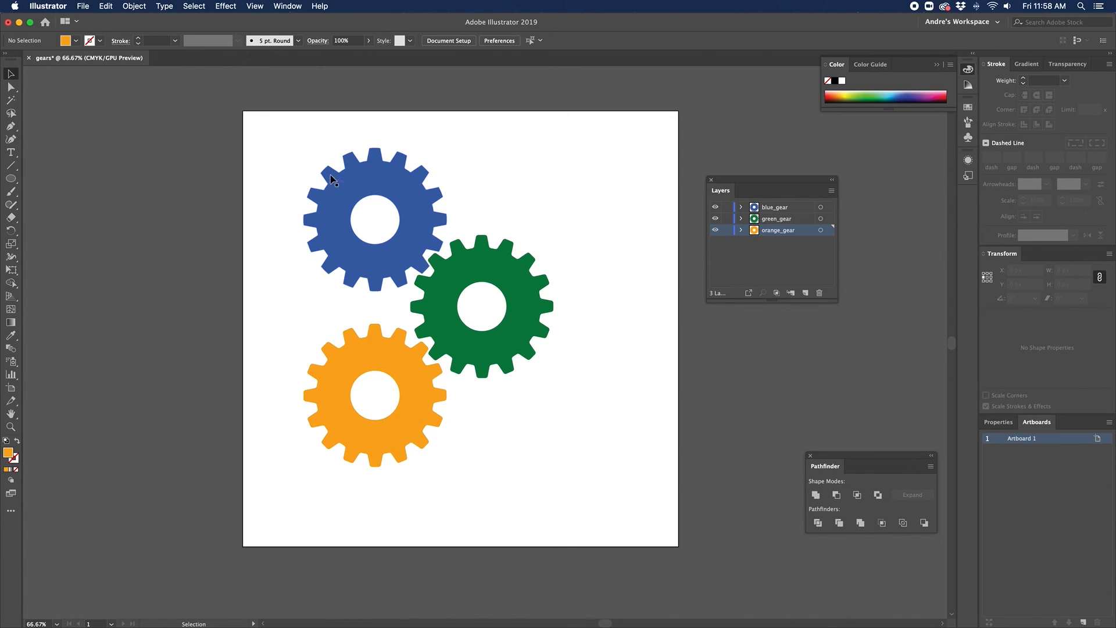
Step: Select the blue gear and show the Appearance panel, placed clear of the Layers panel
click(384, 182)
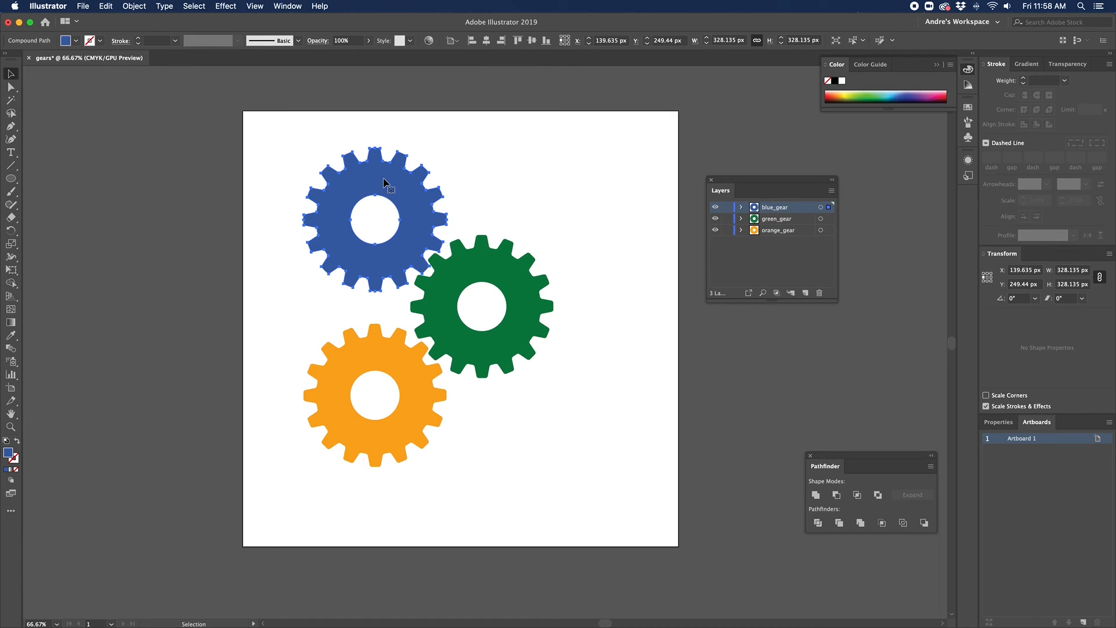
click(280, 4)
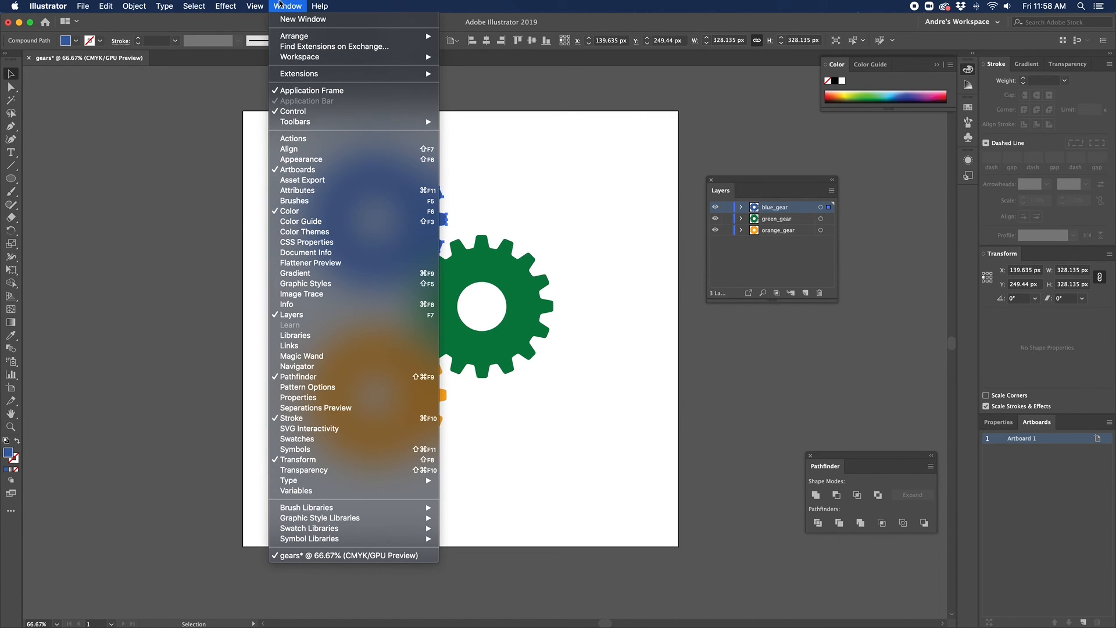
click(288, 160)
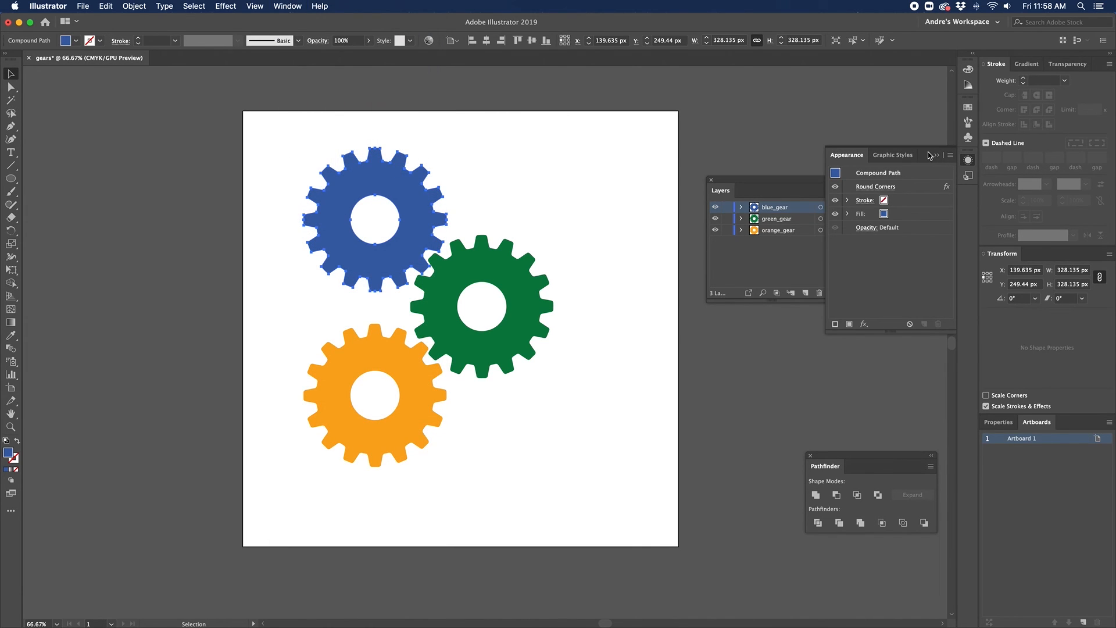
drag(926, 152, 789, 343)
drag(750, 180, 914, 202)
drag(741, 336, 753, 112)
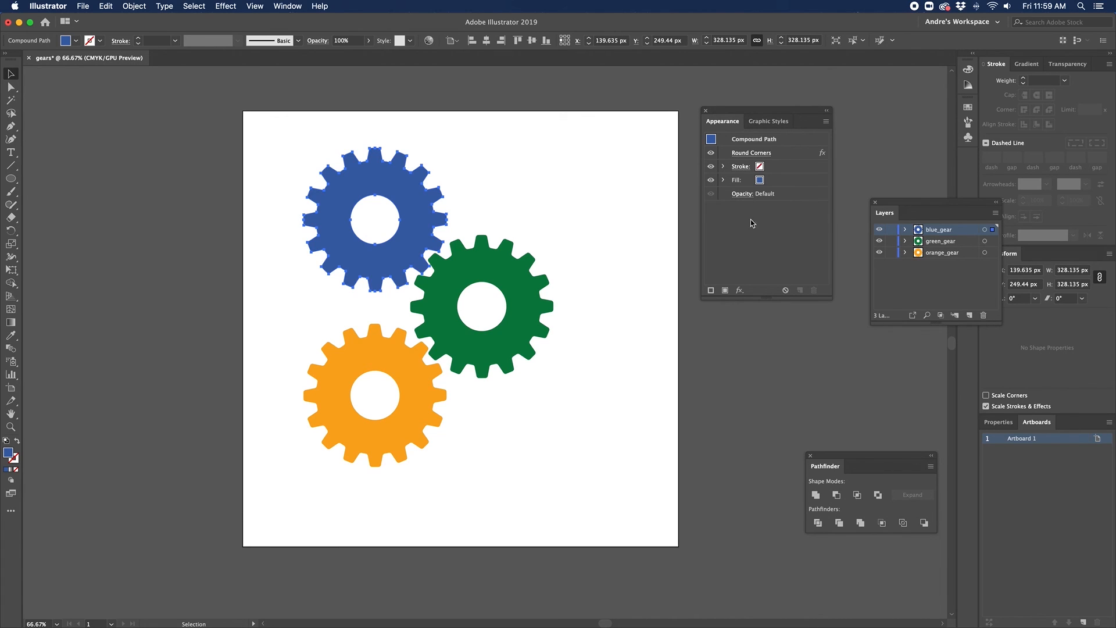
Step: Change the blue gear's Round Corners radius to 4 px in the Appearance panel
click(759, 154)
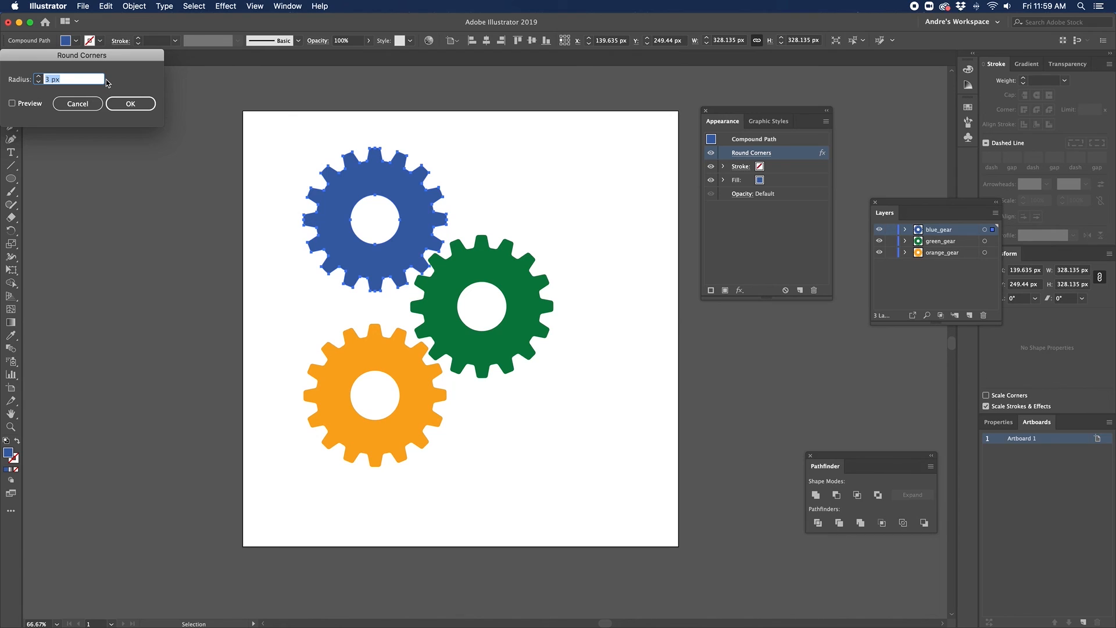
text(3)
click(129, 104)
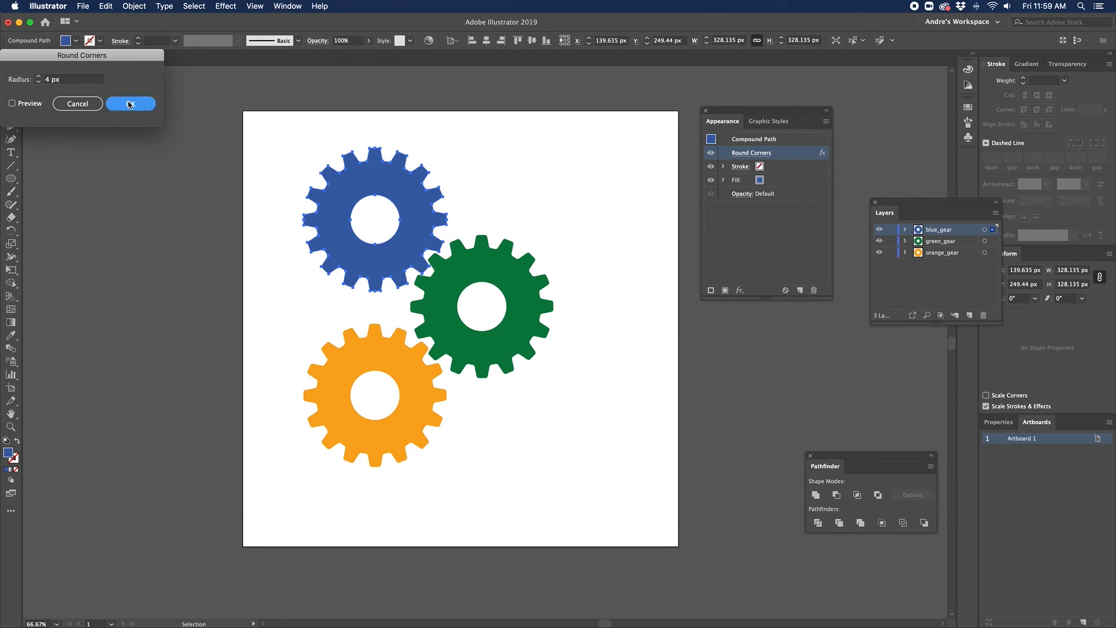
click(767, 239)
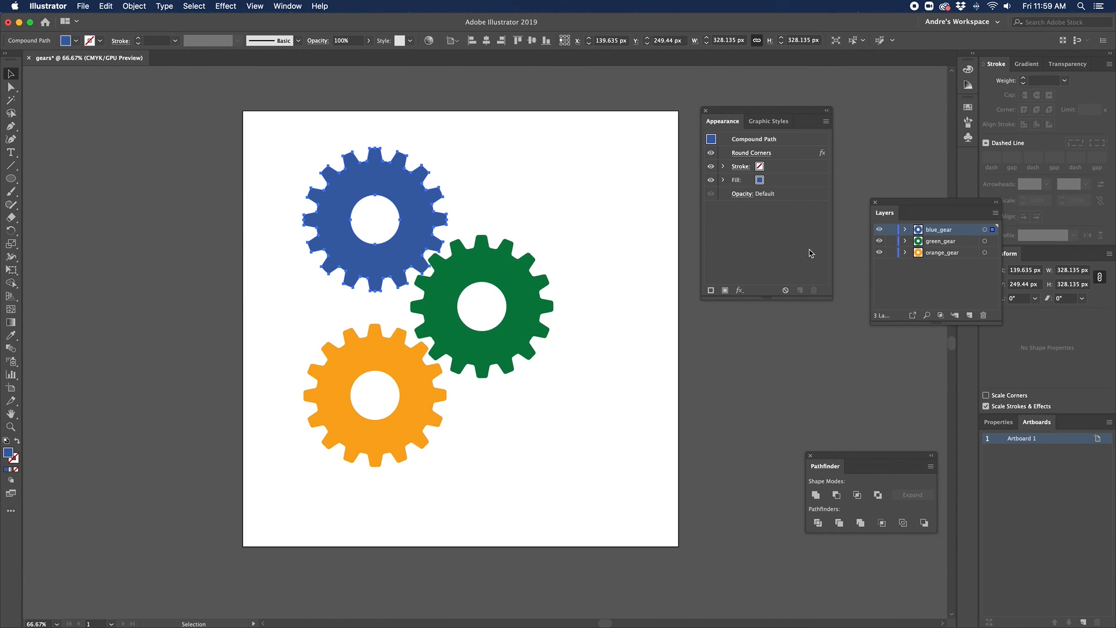
Step: Deselect all, show document Properties, and stack the Appearance panel above Layers
click(622, 376)
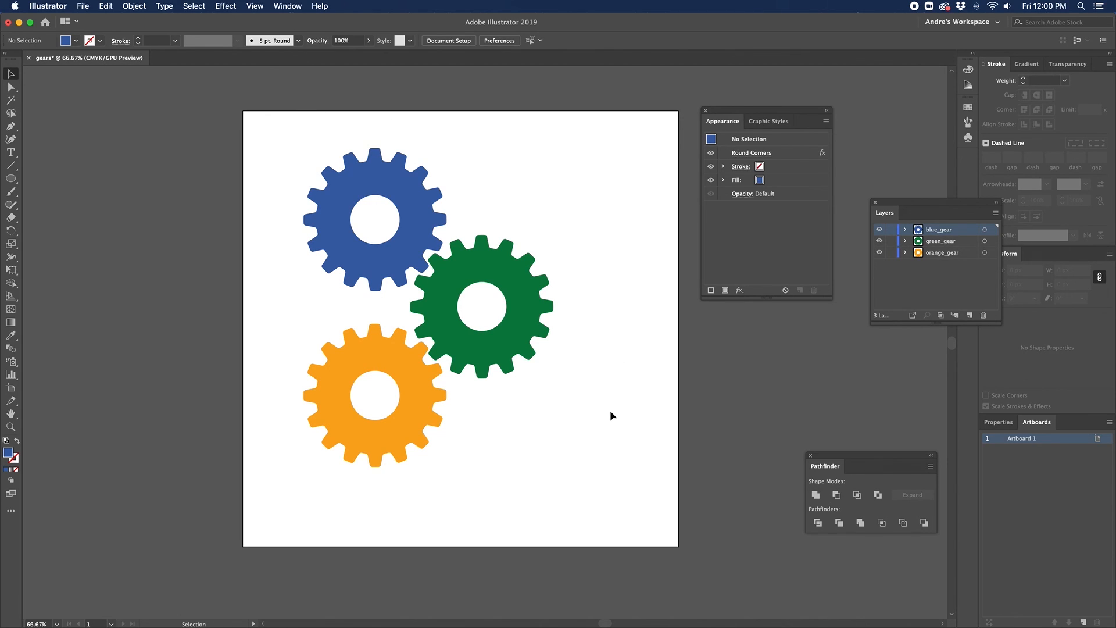
click(998, 421)
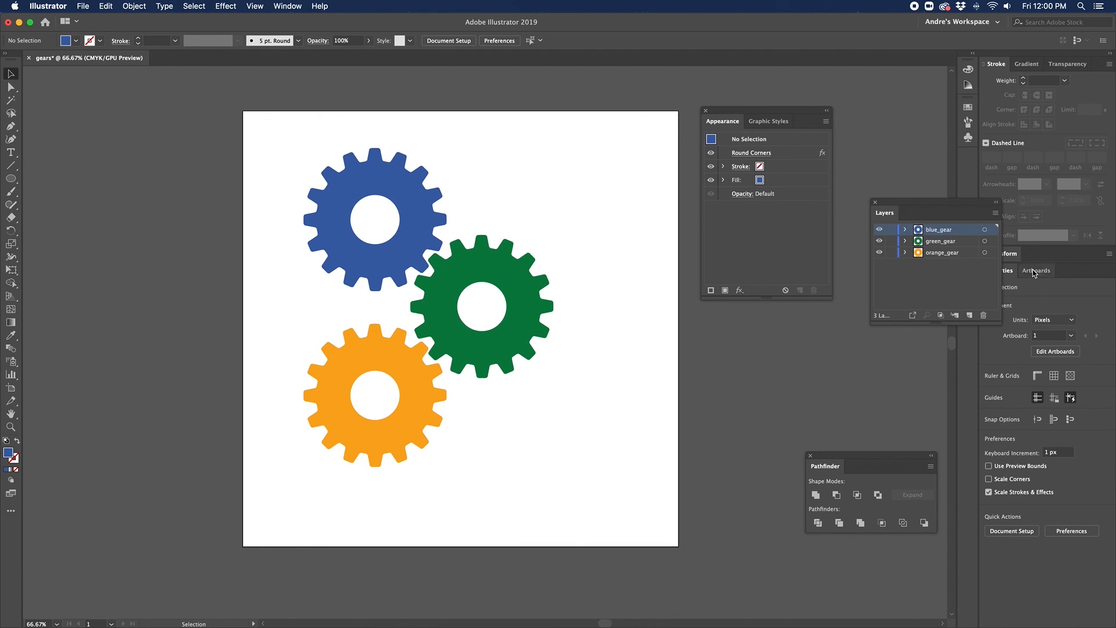
drag(942, 204, 868, 323)
drag(799, 111, 887, 121)
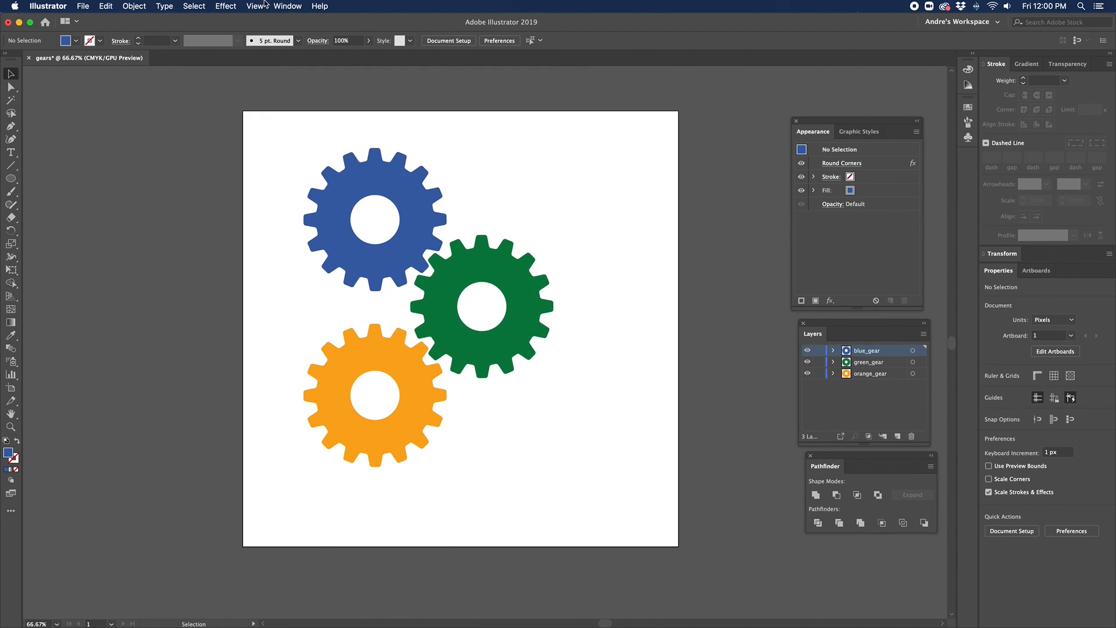
click(286, 5)
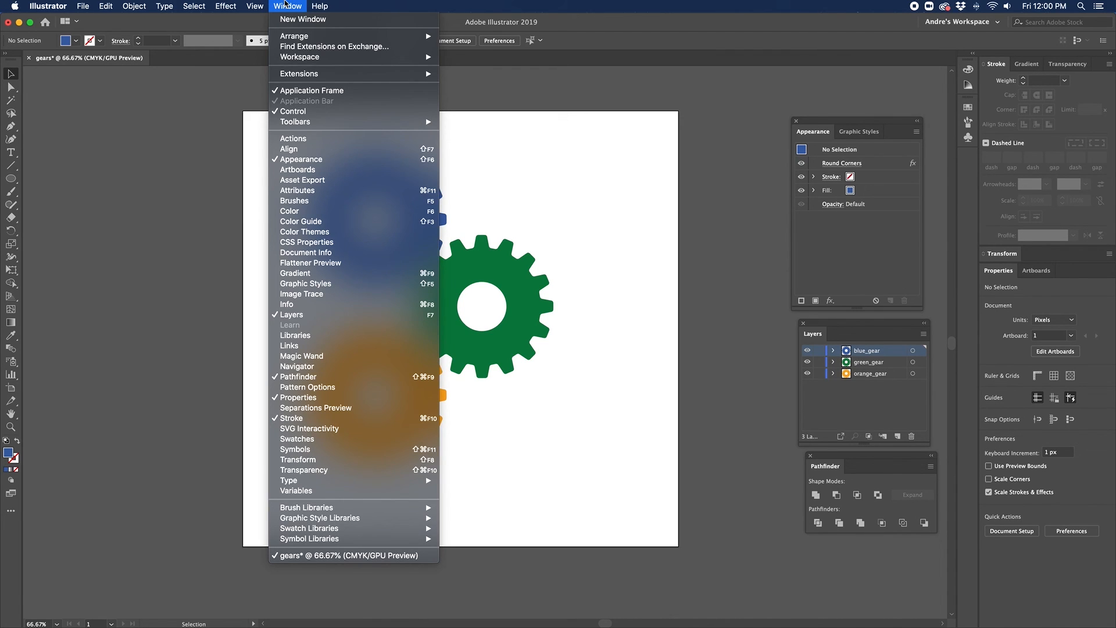
click(285, 4)
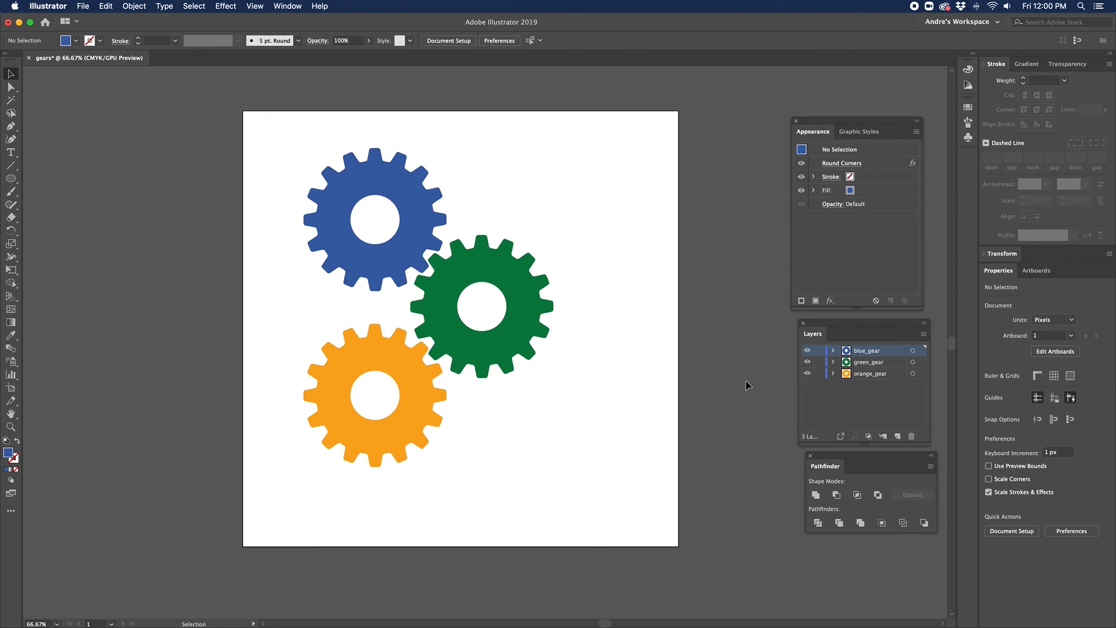
Step: Fit the artboard to the artwork bounds, cropping it to 573.19 × 731.23 px
click(1040, 352)
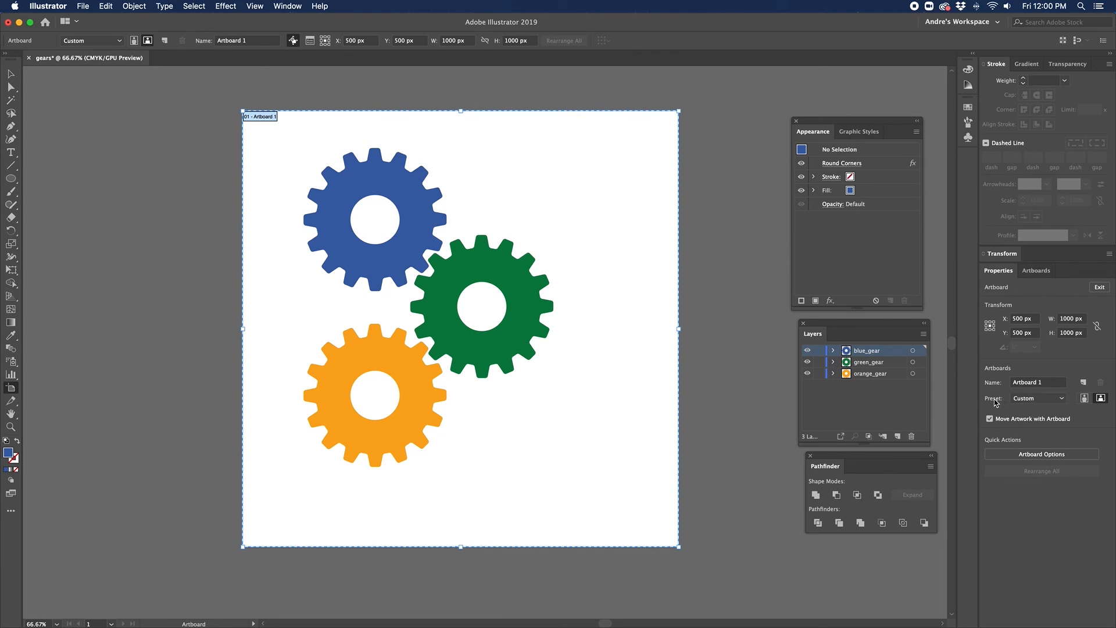
click(1035, 399)
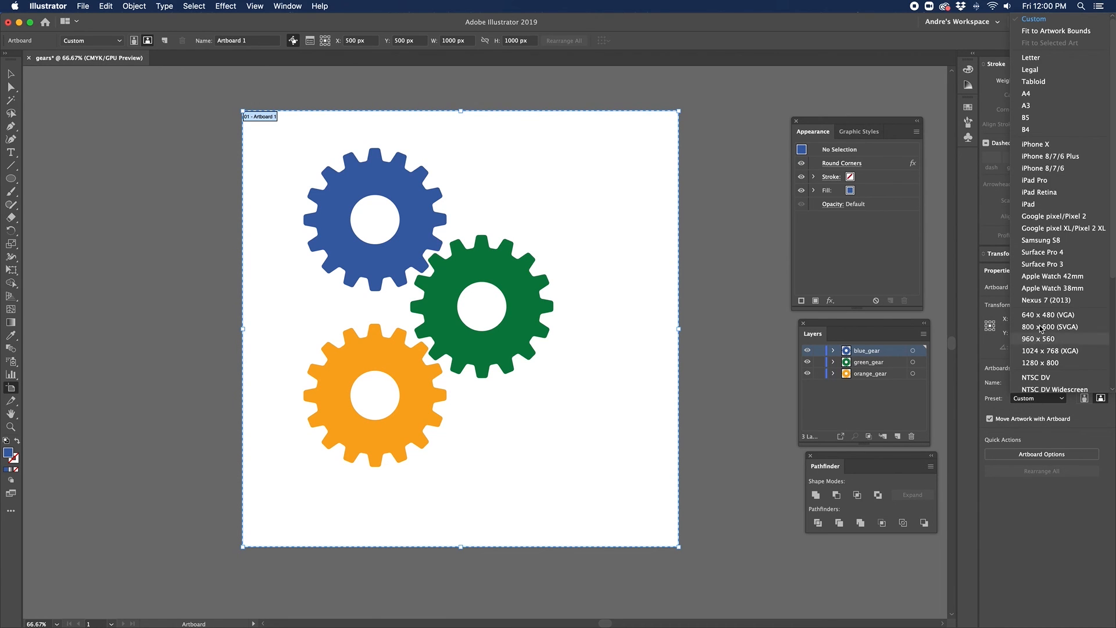
click(1039, 32)
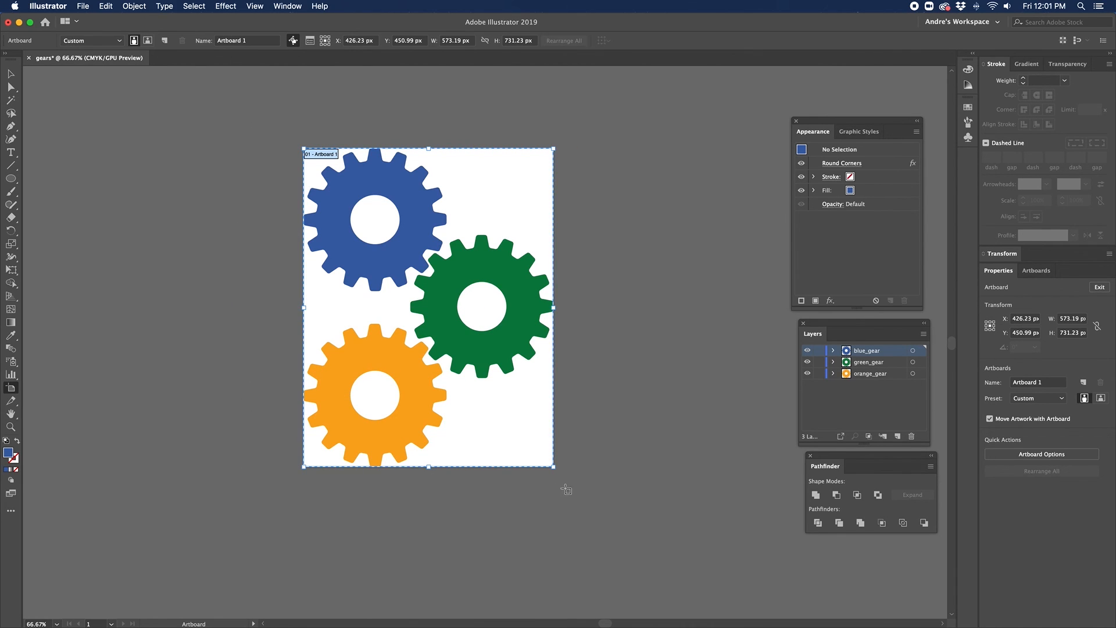
click(75, 6)
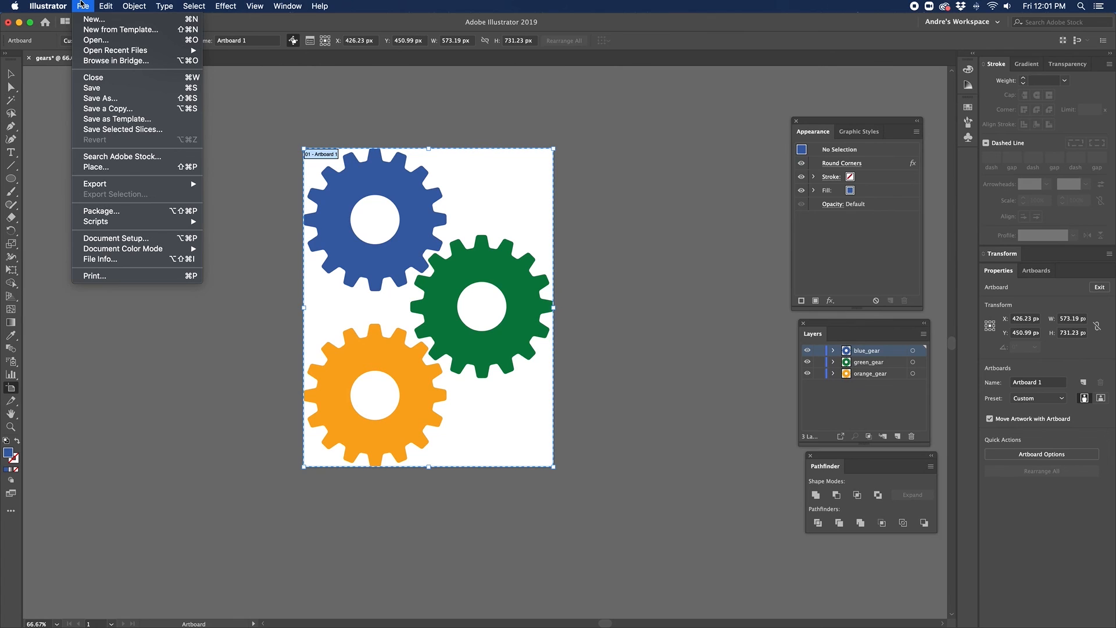
Step: Save the document as gears.ai in FST333_Practice's Assignment9_Practice folder
click(89, 99)
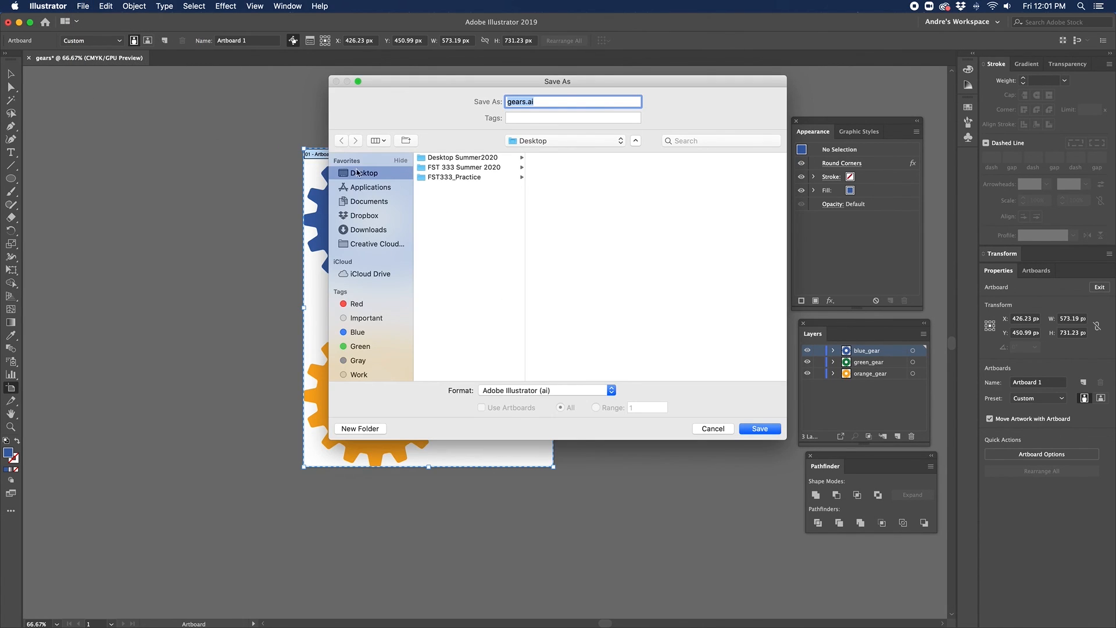
click(462, 178)
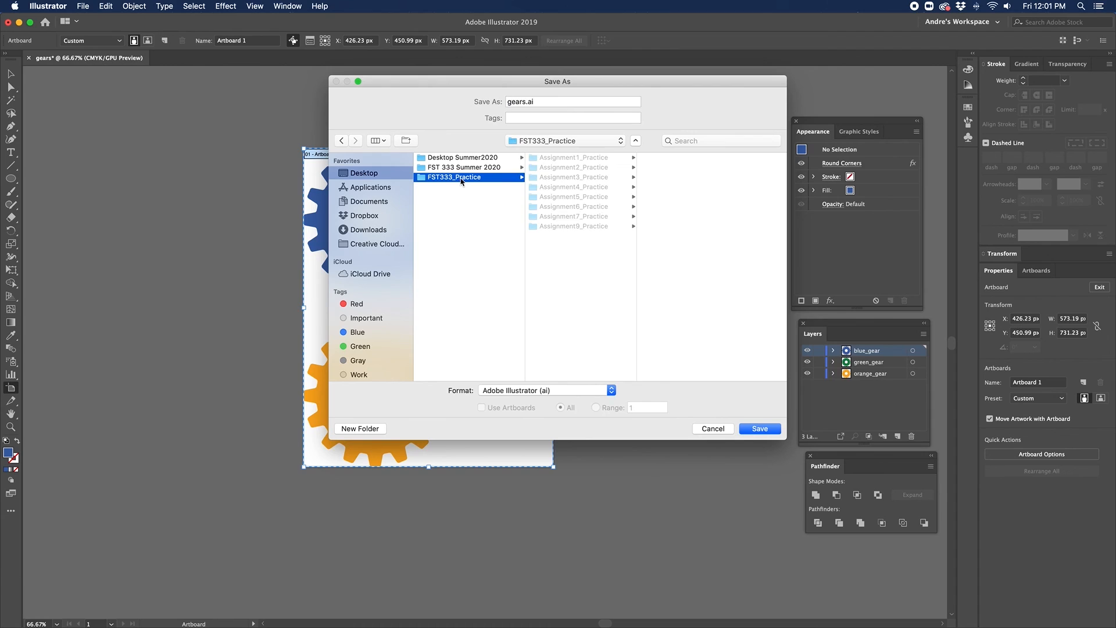
click(578, 226)
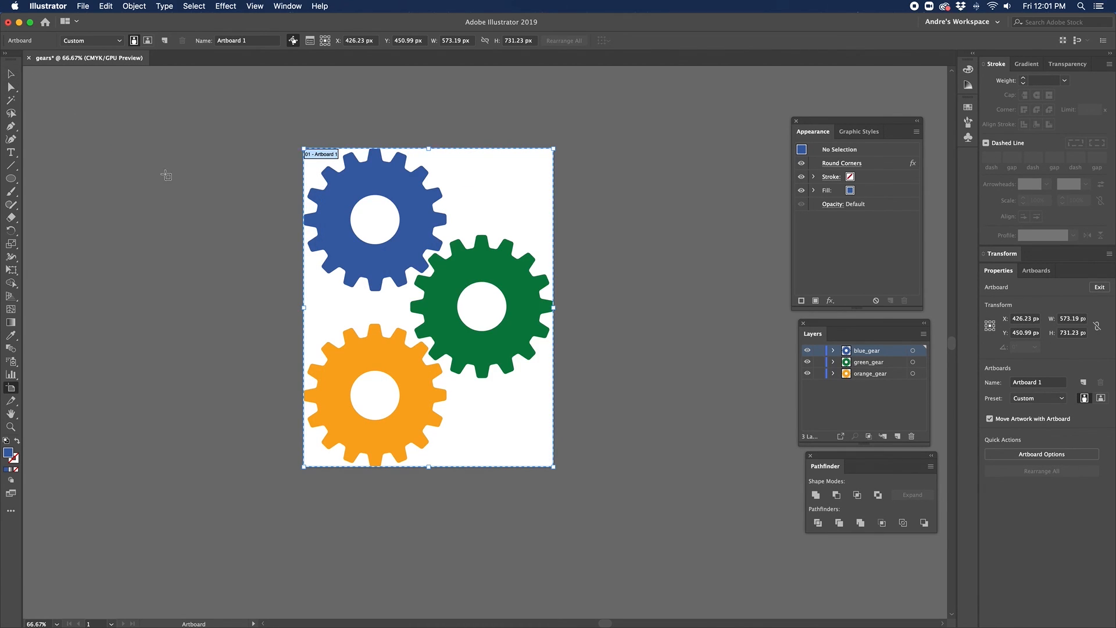
click(166, 176)
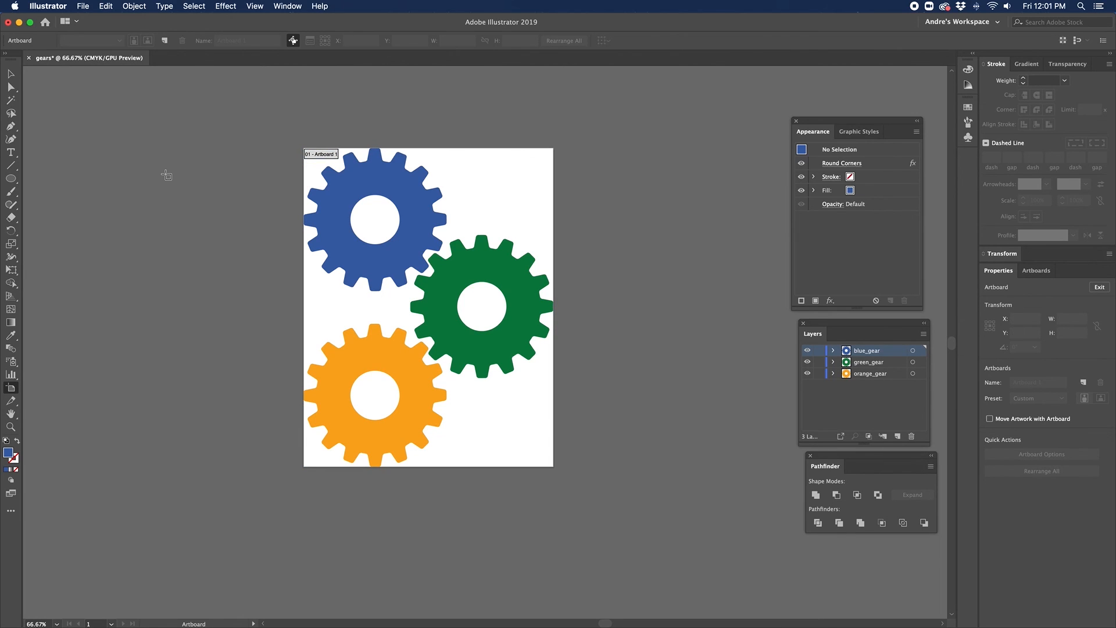